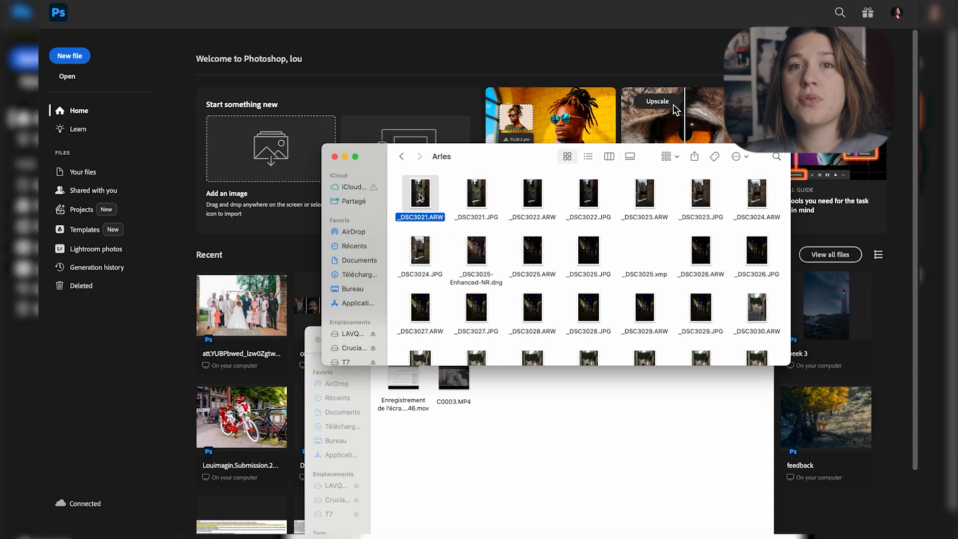
- Open the raw file _DSC3021.ARW from the Arles folder with Photoshop
right_click(425, 189)
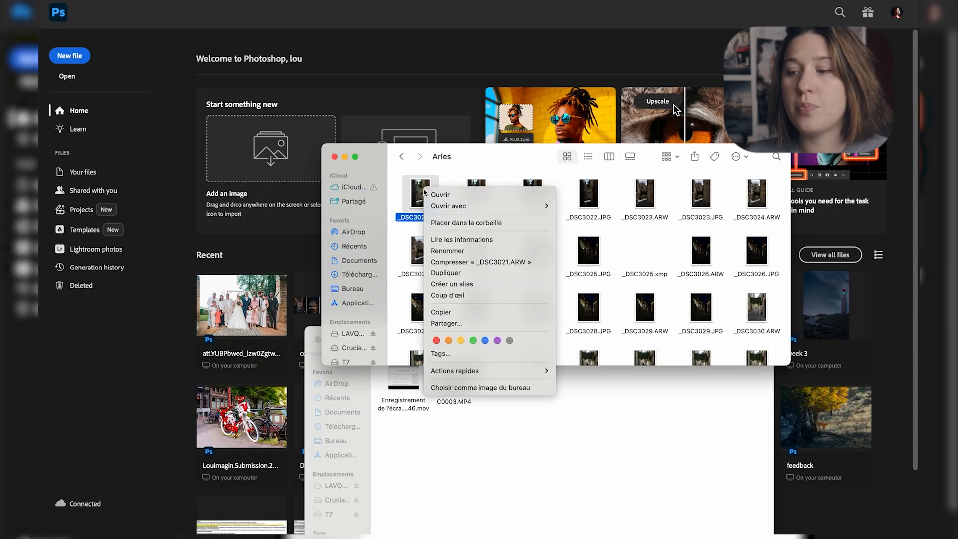
mouse_move(501, 207)
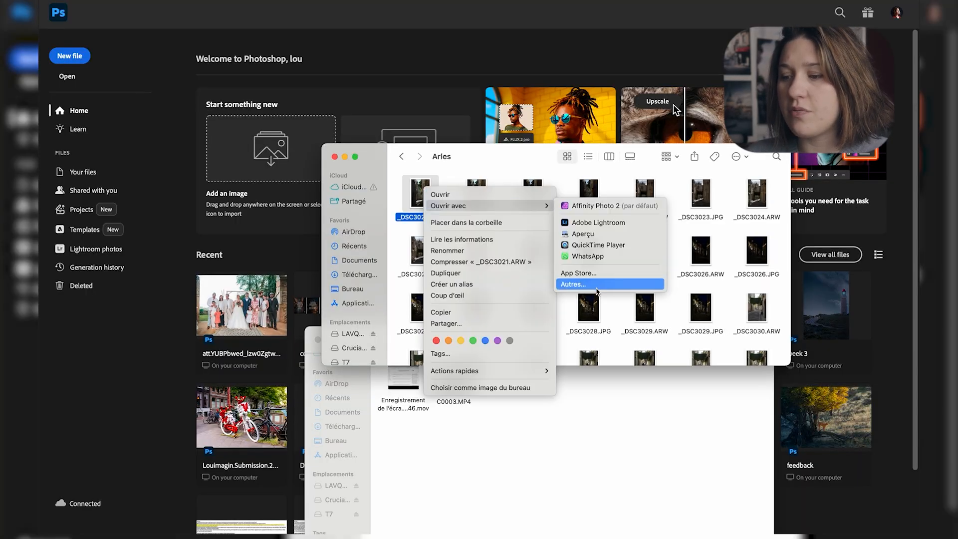
left_click(574, 284)
double_click(562, 256)
double_click(448, 255)
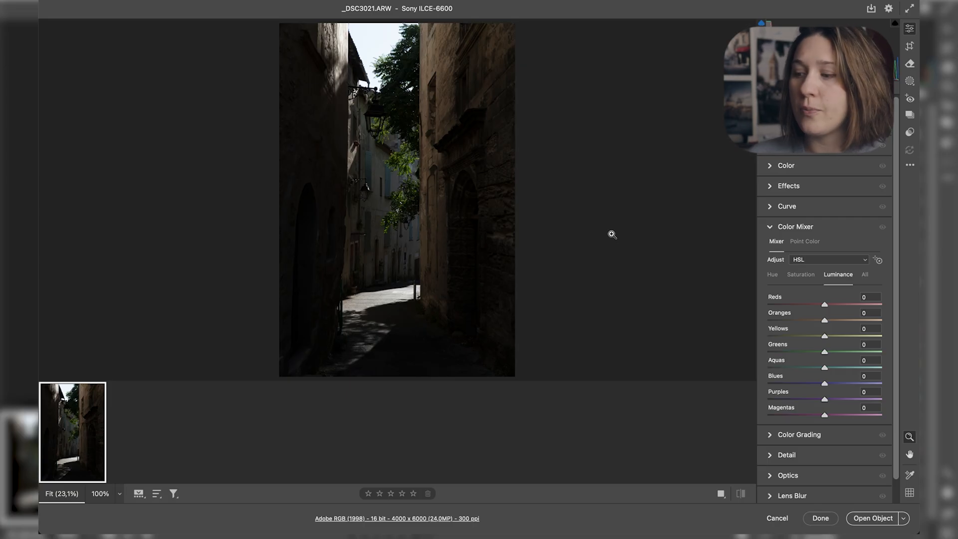
- Raise the exposure beyond +2,30 and strongly reduce the highlights
left_click(801, 231)
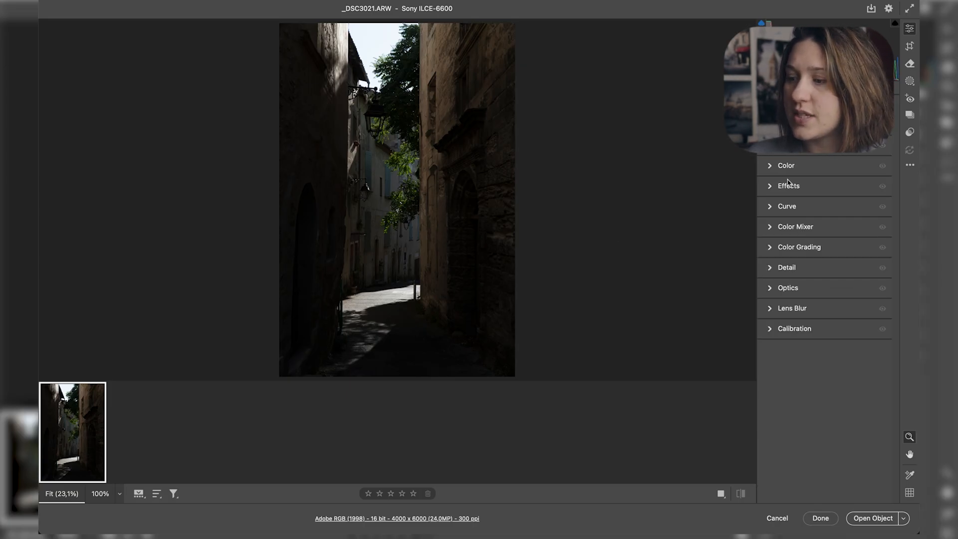
scroll(789, 183, "up", 4)
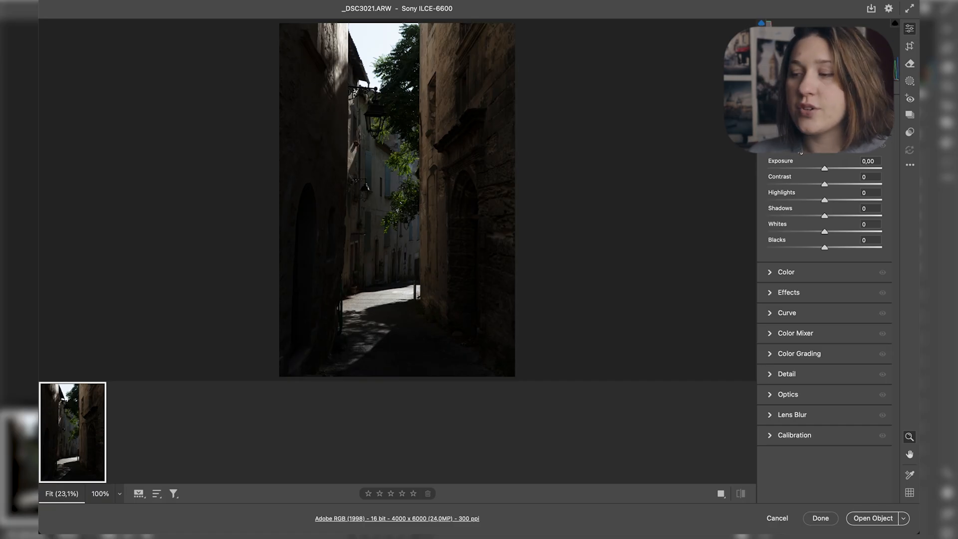
left_click_drag(824, 170, 849, 169)
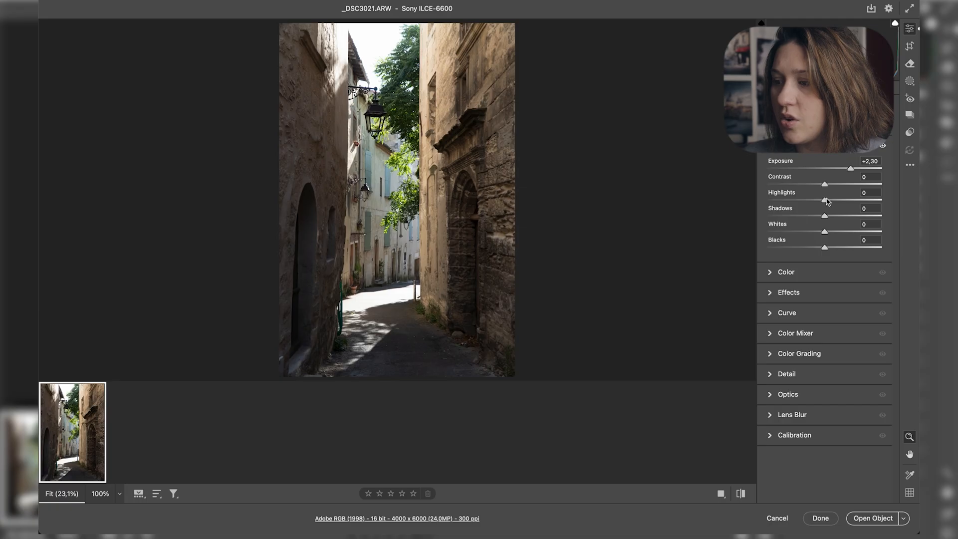
left_click_drag(825, 199, 787, 201)
mouse_move(851, 168)
left_mouse_down()
mouse_move(825, 184)
mouse_move(859, 169)
left_mouse_up()
left_click_drag(787, 201, 781, 202)
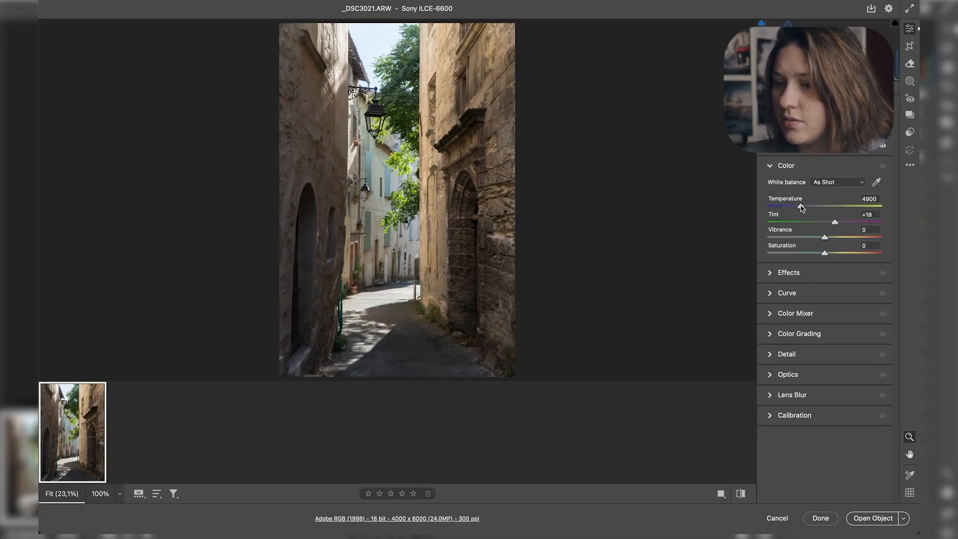
- Warm the white balance temperature slightly and set Texture to about +17 and Clarity to about -18
left_click_drag(801, 207, 810, 208)
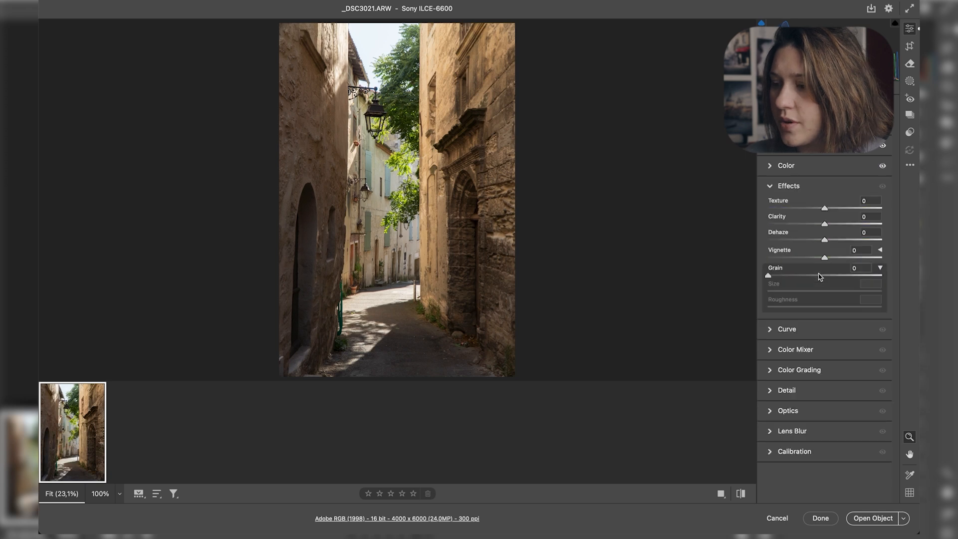
mouse_move(825, 224)
left_mouse_down()
mouse_move(812, 226)
mouse_move(835, 210)
left_mouse_up()
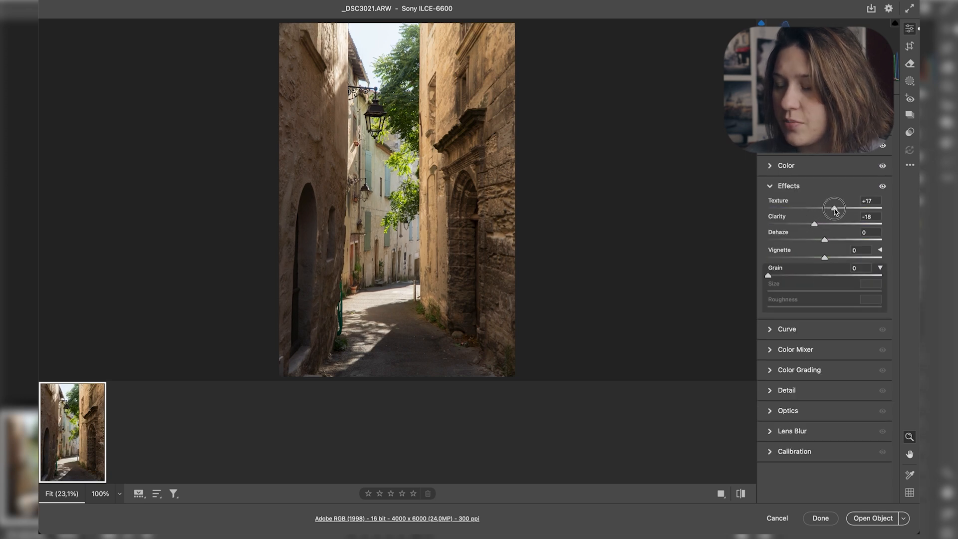
left_click(840, 194)
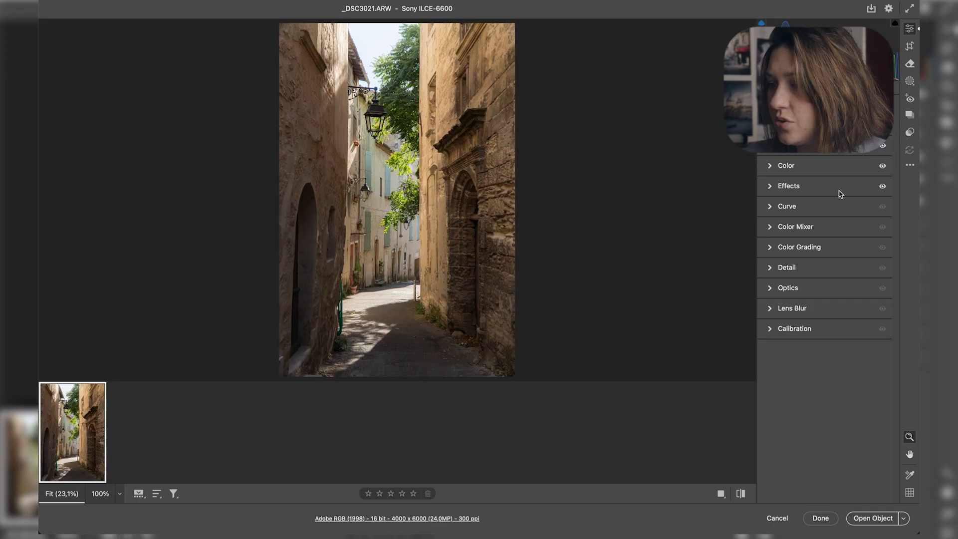
- Fine-tune the point curve by slightly lifting the blue channel's black point and adjusting the red channel's white point
left_click(819, 214)
left_click(845, 223)
left_click_drag(769, 348, 769, 345)
left_click(819, 222)
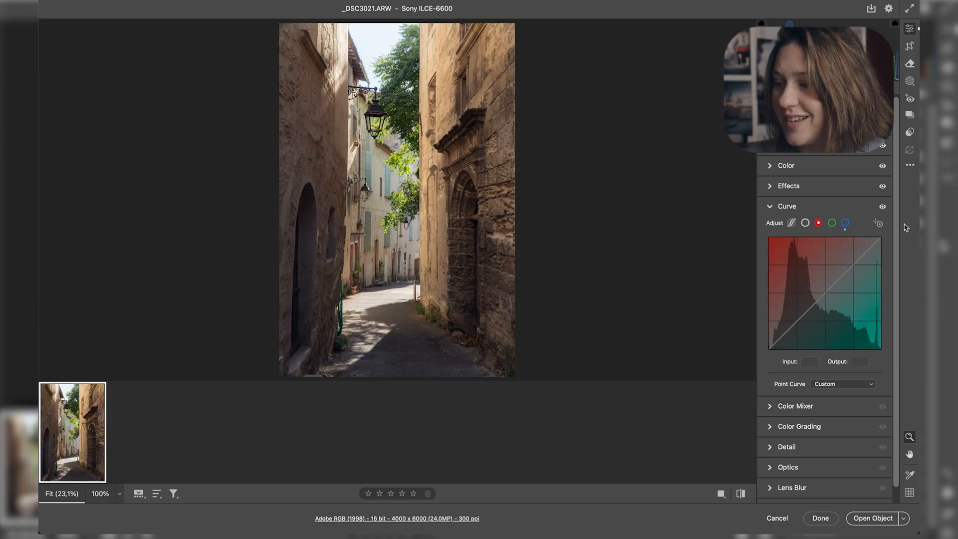
left_click_drag(881, 238, 881, 237)
left_click(815, 207)
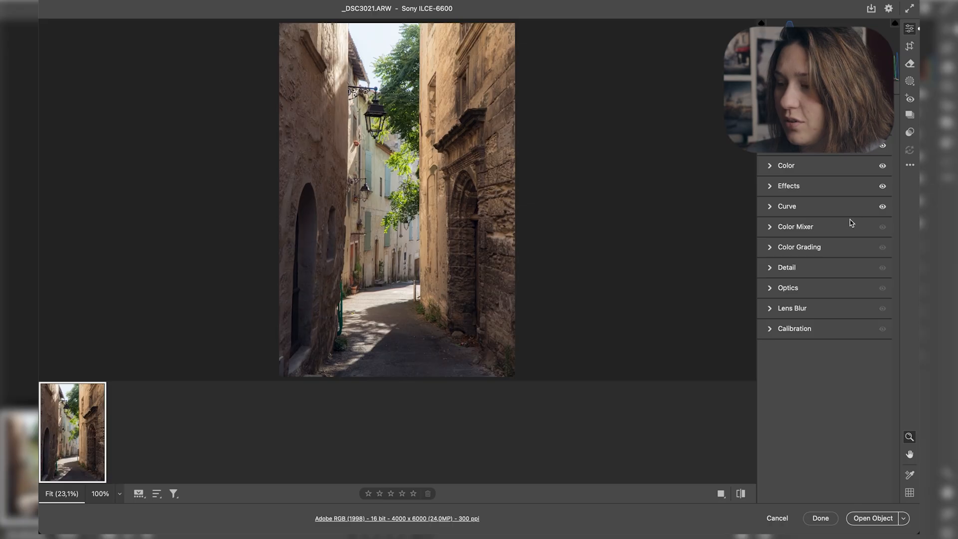
- Grade the shadows blue with hue 237, saturation 7 and luminance -5, and tint the highlights a warm yellow
left_click(827, 244)
left_click_drag(791, 404, 791, 402)
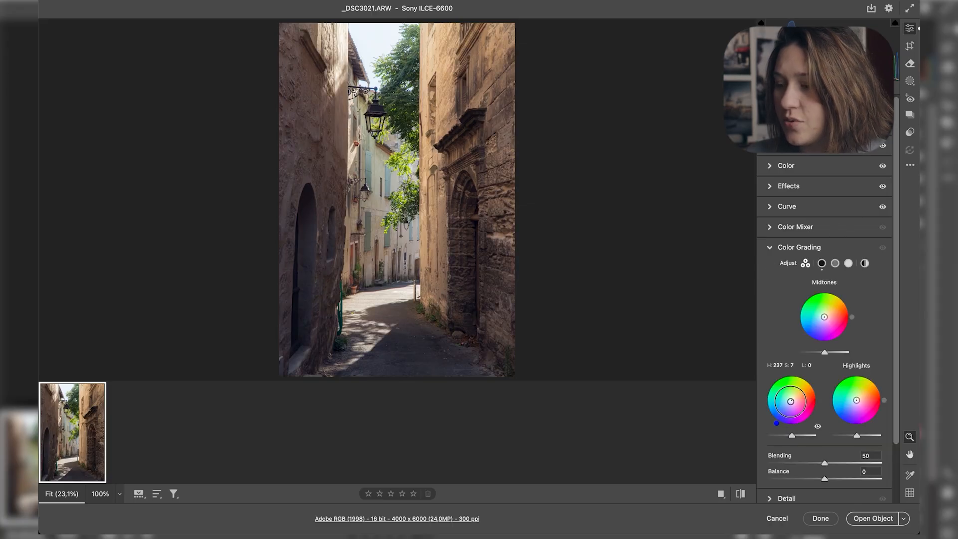
left_click_drag(793, 438, 791, 436)
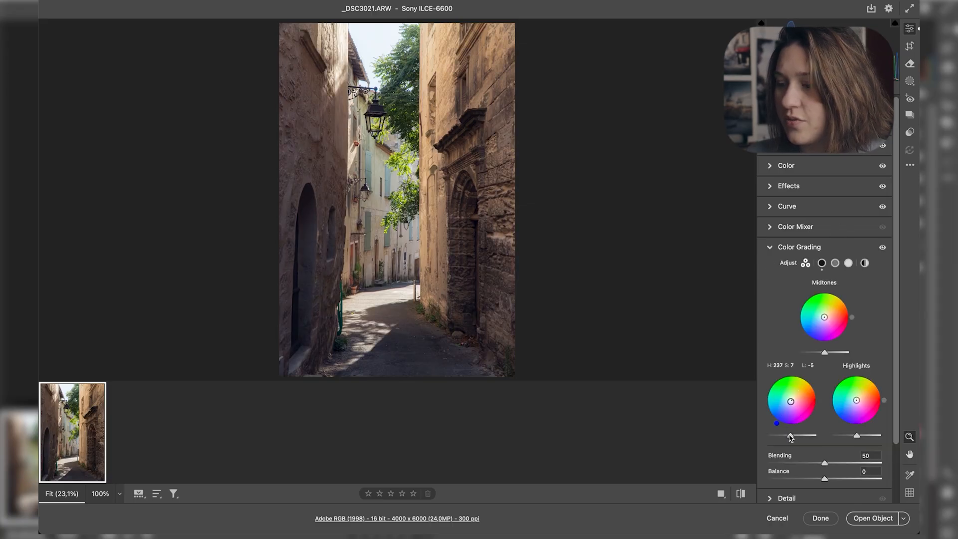
left_click_drag(856, 400, 859, 396)
- Apply the automatic Upright perspective correction and enable removal of chromatic aberration
key("c")
left_click(815, 247)
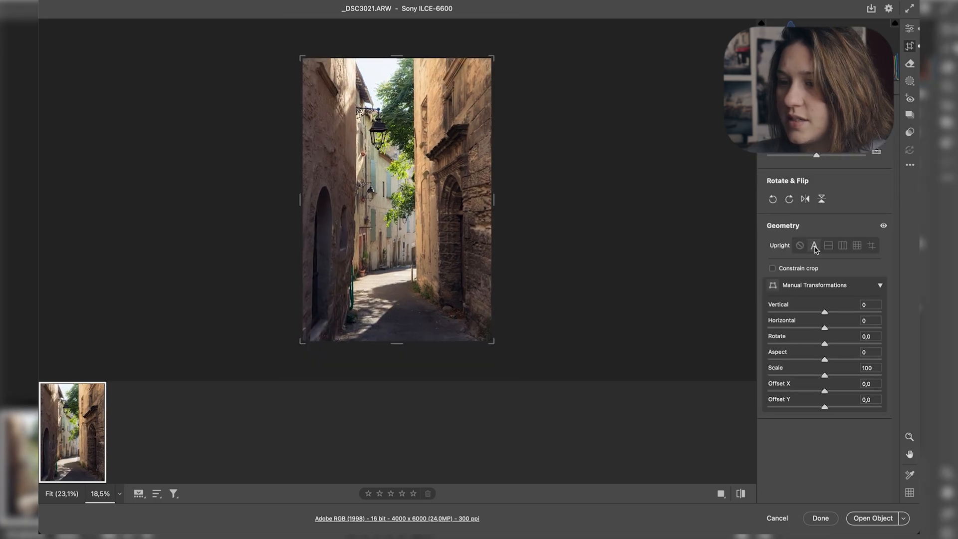
left_click(912, 30)
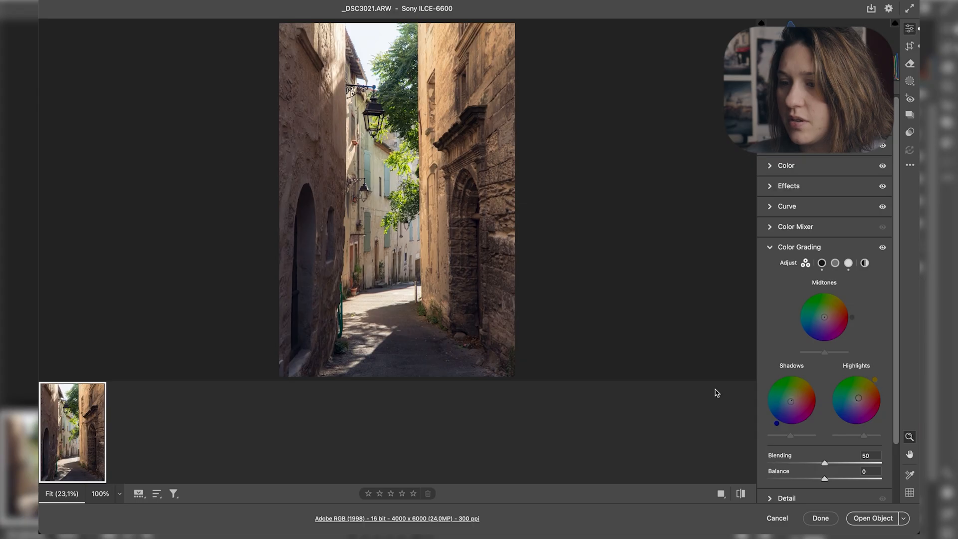
left_click(836, 148)
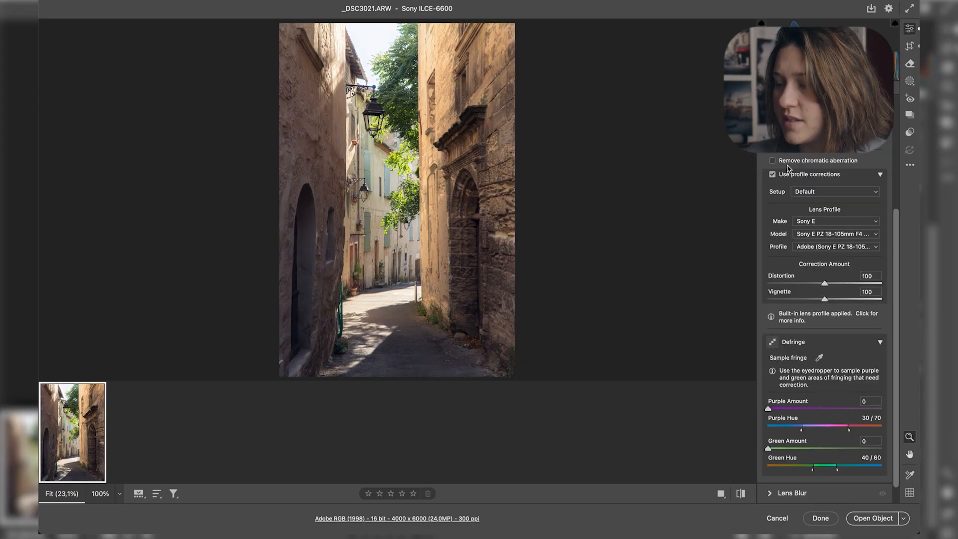
left_click(774, 162)
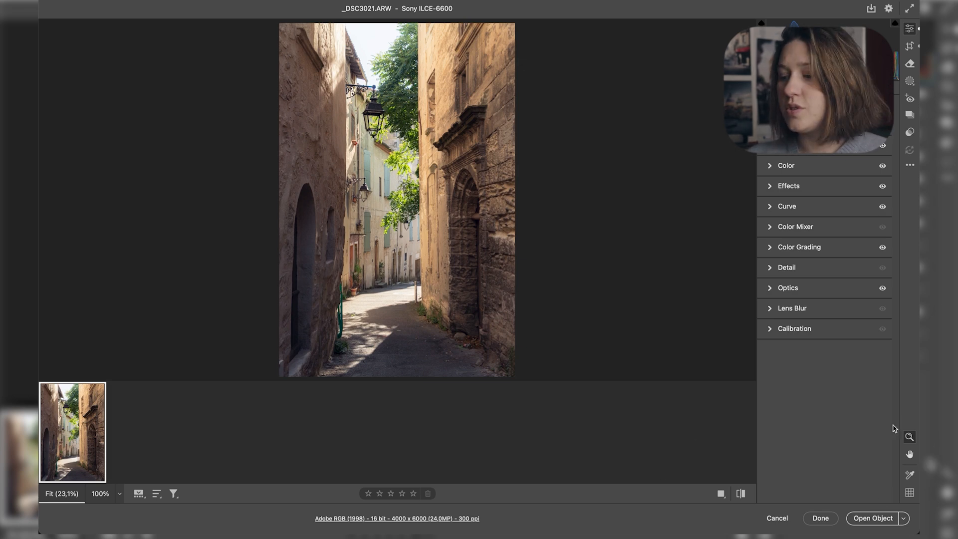
- Open the developed raw photo as a smart object and display the single adjustments
left_click(873, 520)
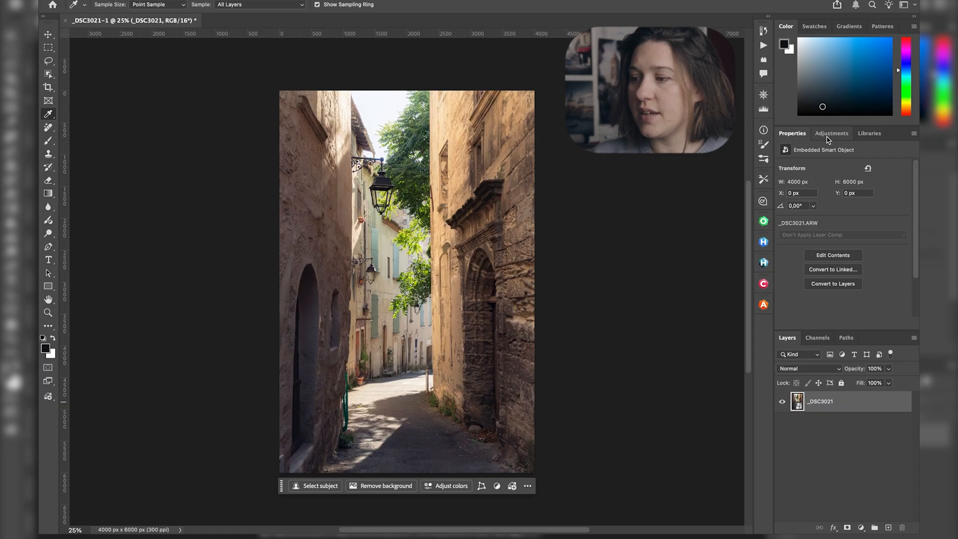
left_click(828, 135)
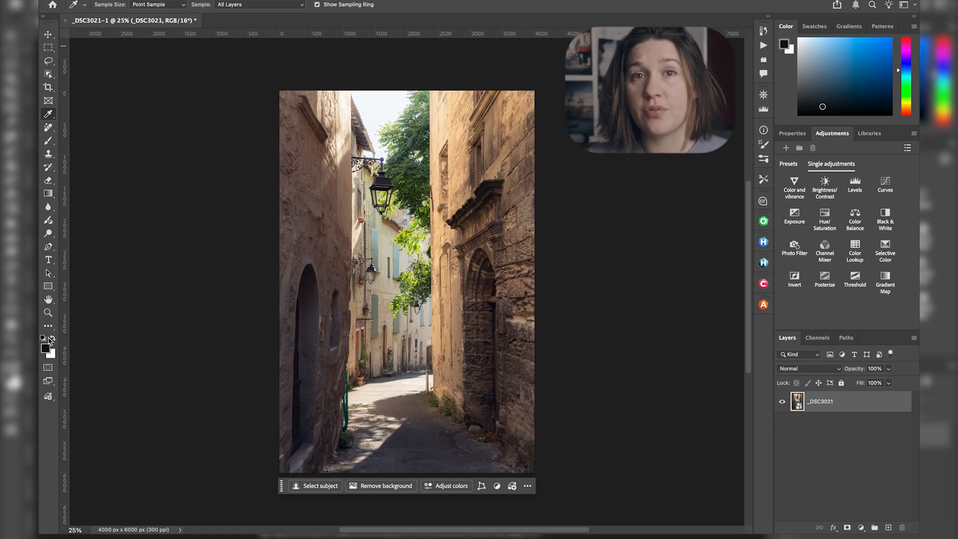
- Select the upper part of the photo across its full width with the Rectangular Marquee tool, and clear the selection
left_click(49, 35)
left_click(50, 47)
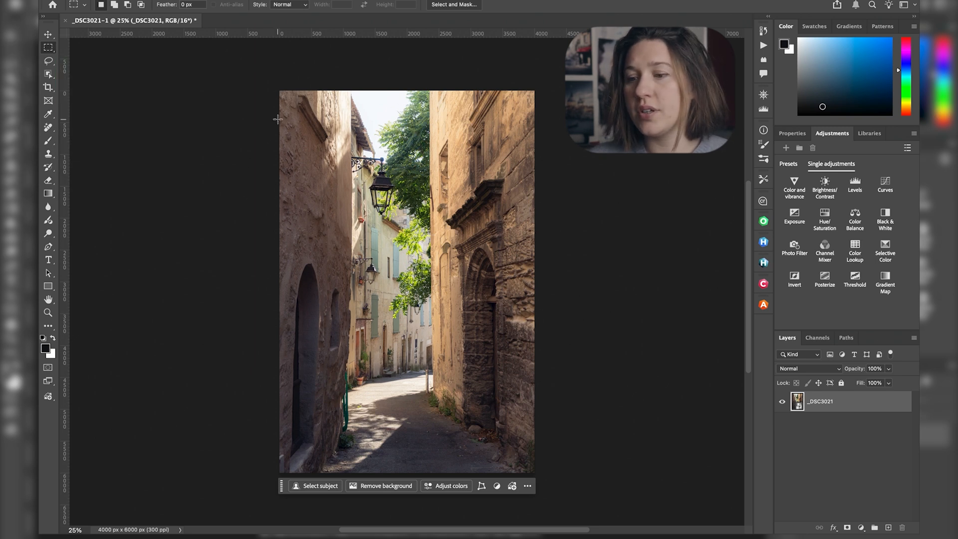
left_click_drag(278, 91, 547, 322)
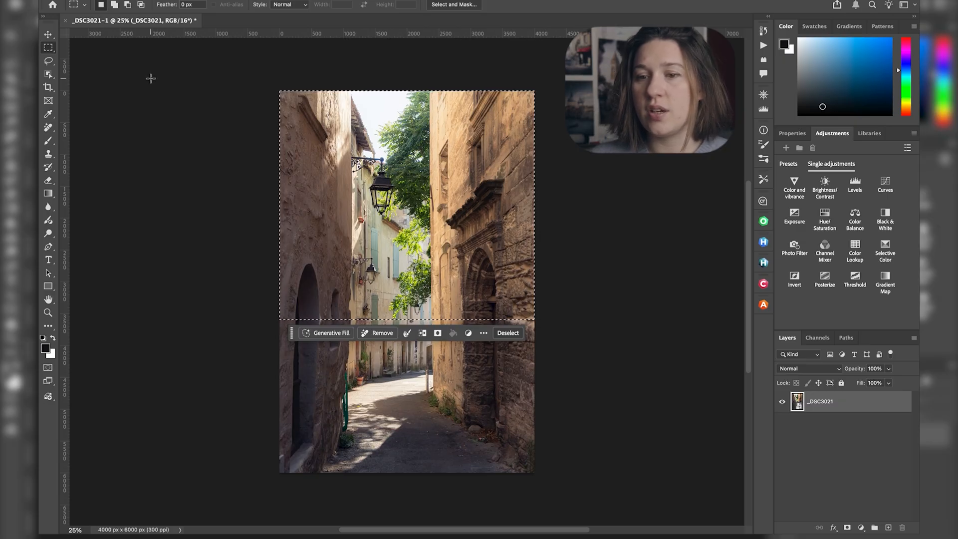
right_click(50, 49)
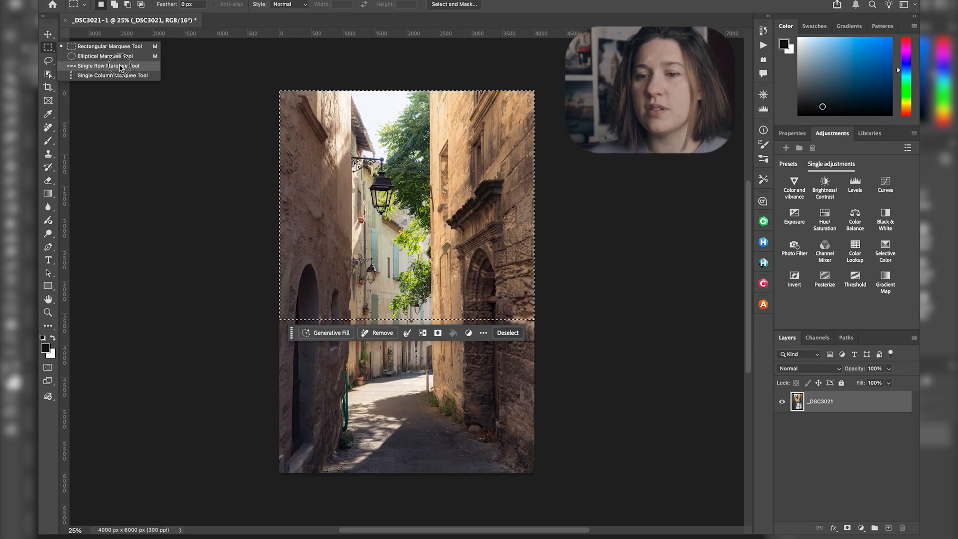
left_click(48, 47)
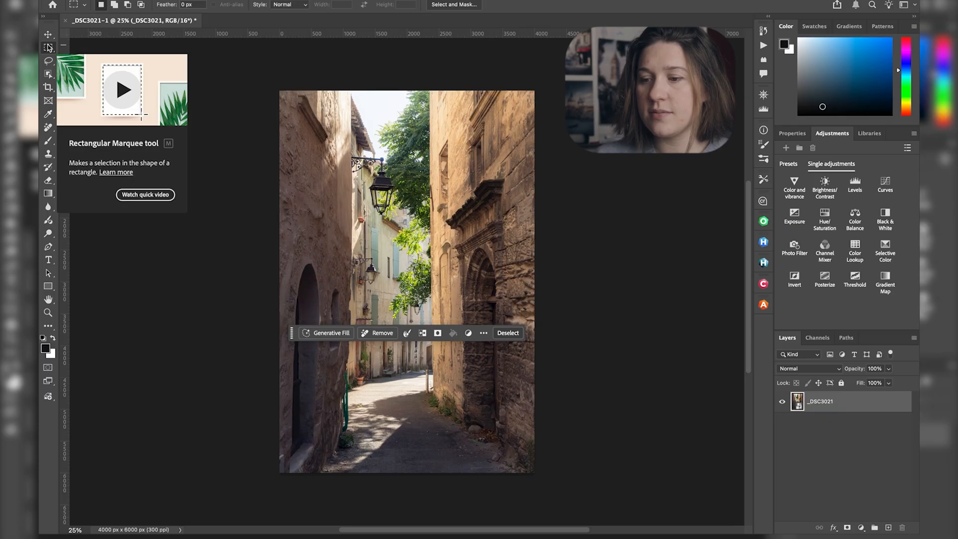
key("ctrl+d")
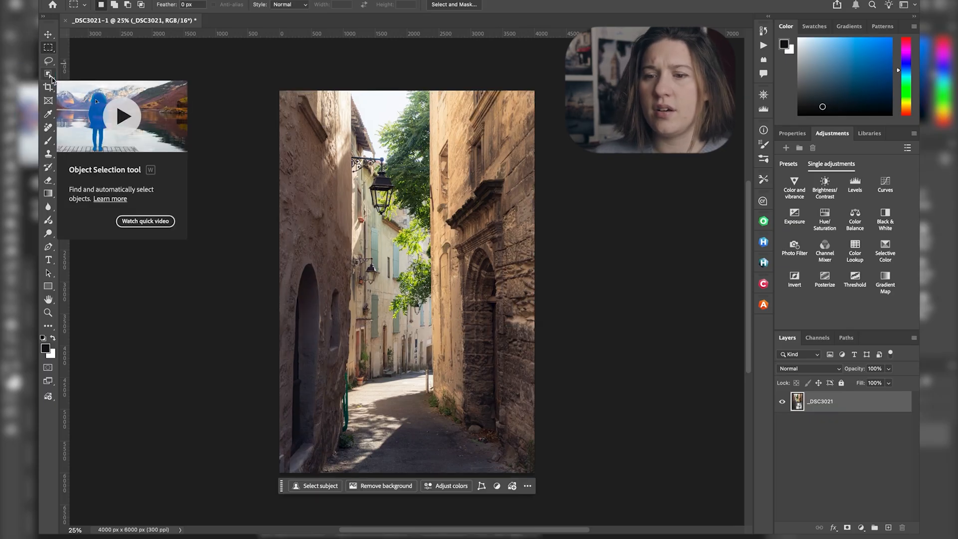
- Try the Object Selection tool on the street pavement and the building walls, clearing the selection each time
left_click(49, 74)
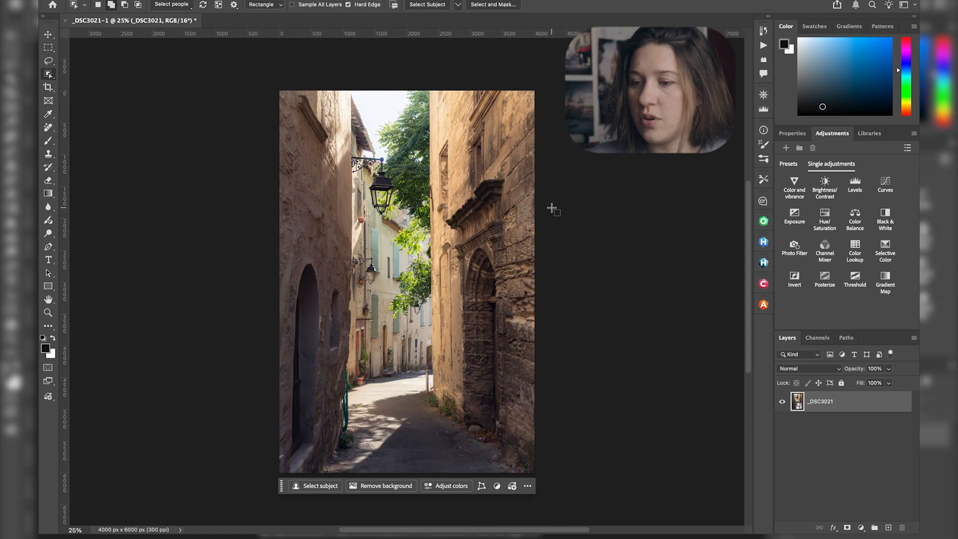
left_click(374, 423)
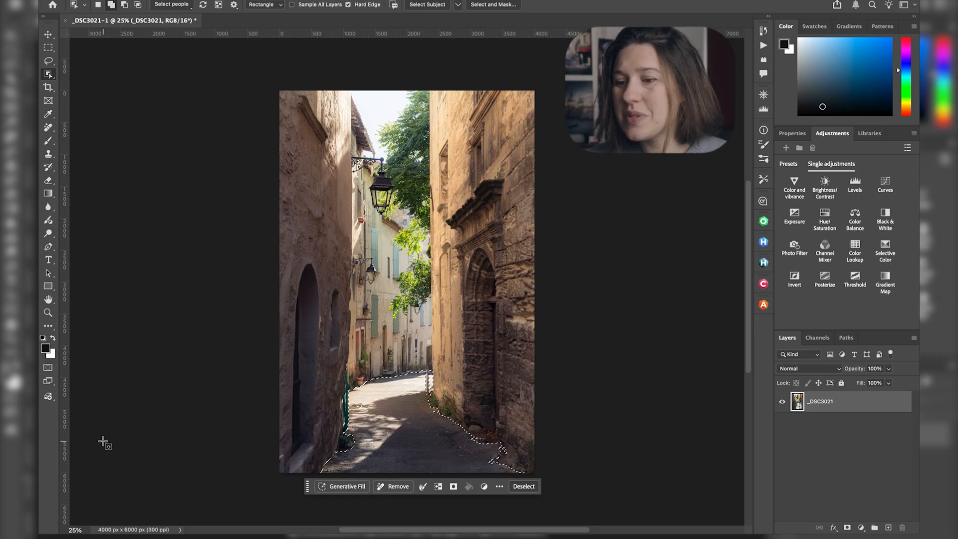
scroll(387, 401, "up", 5)
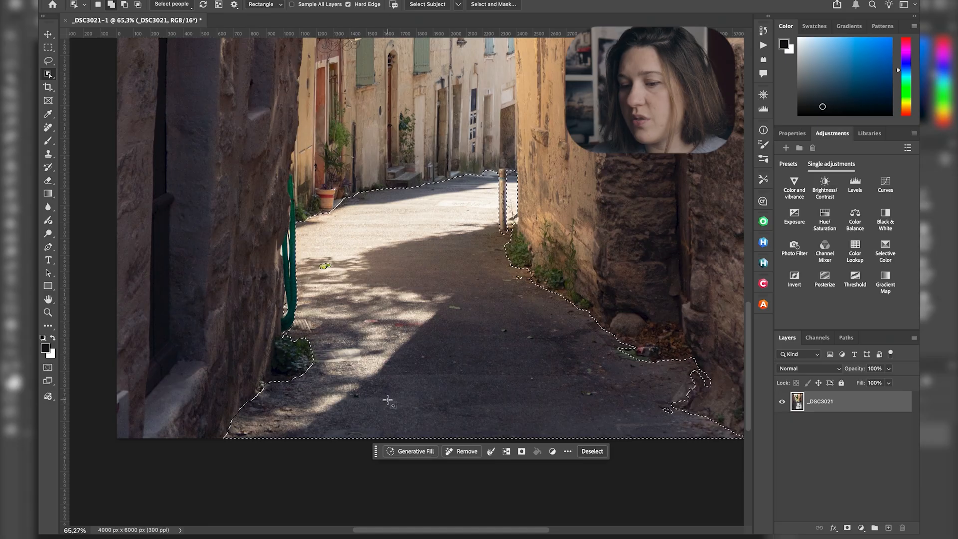
scroll(394, 310, "up", 3)
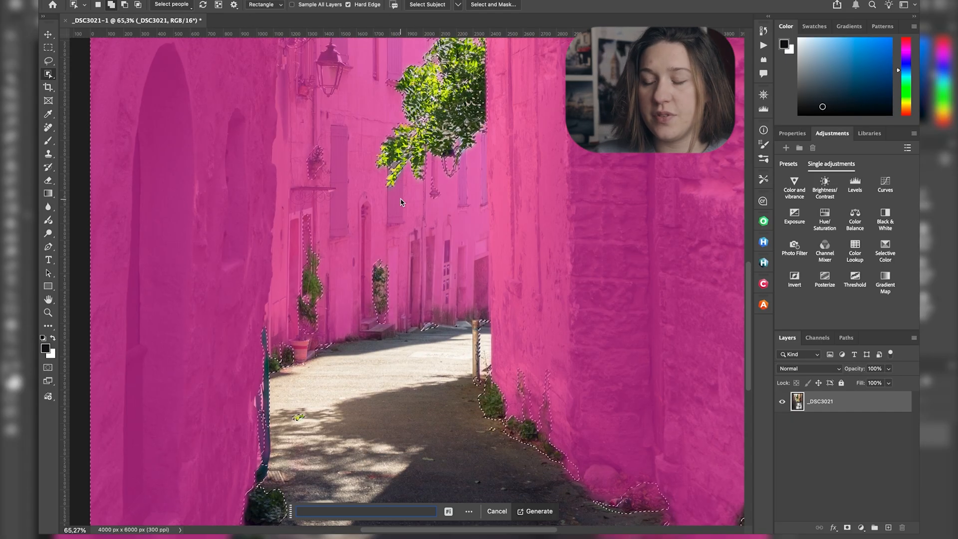
key("ctrl+d")
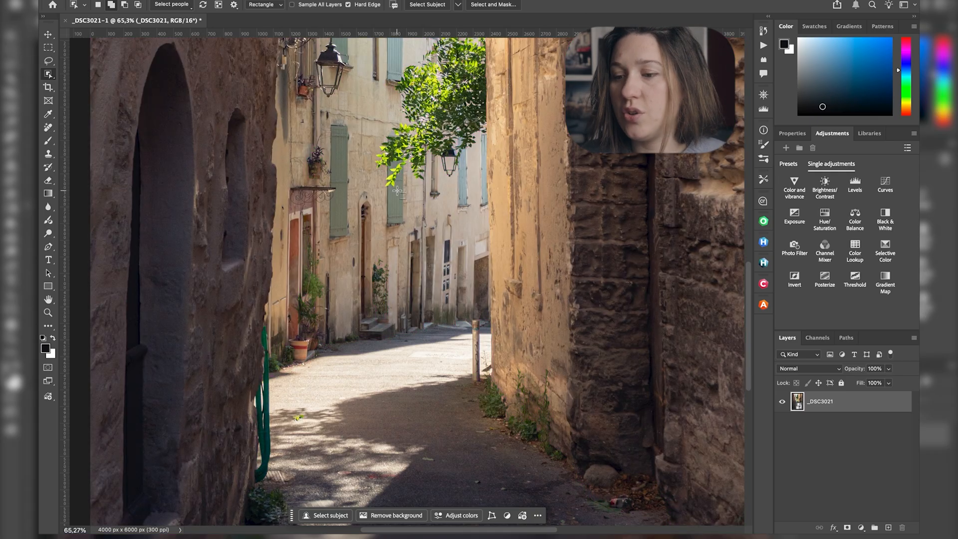
key("ctrl+0")
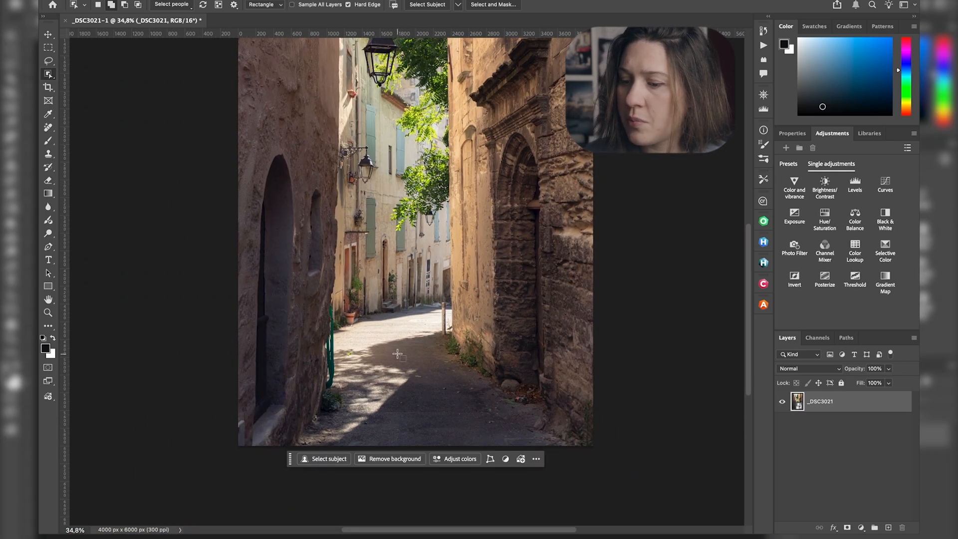
left_click(430, 374)
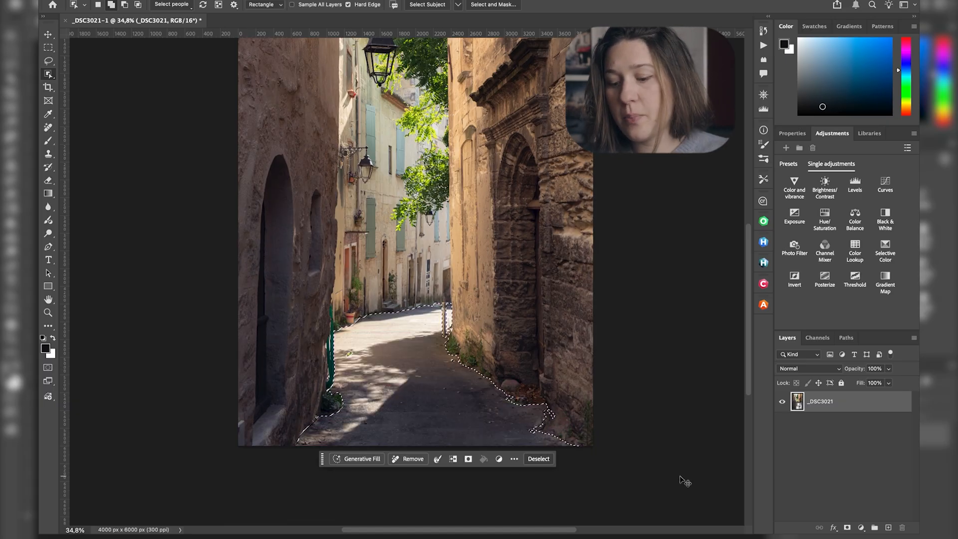
key("ctrl+d")
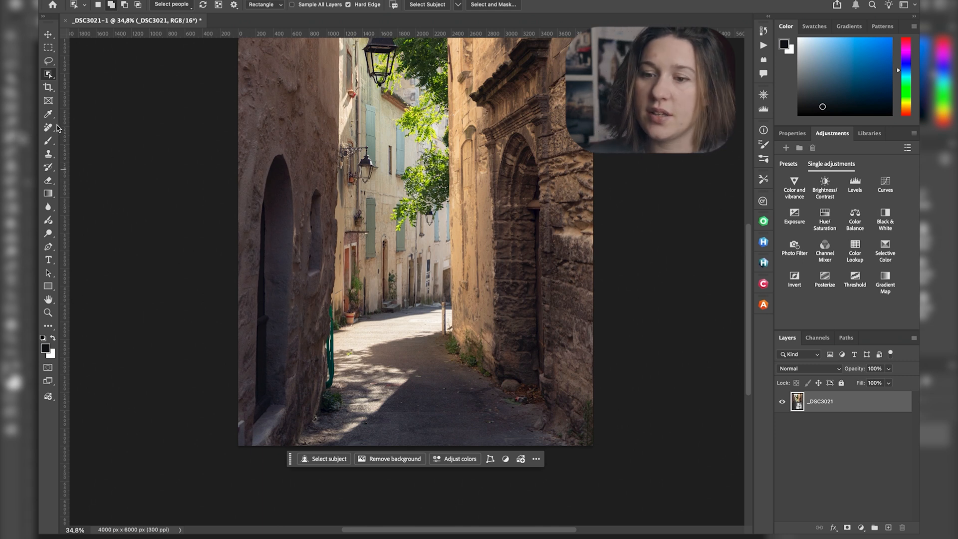
- Extend the crop frame beyond both sides of the photo at the 4:5 (8:10) ratio to about 4800 x 6000 px
left_click(48, 88)
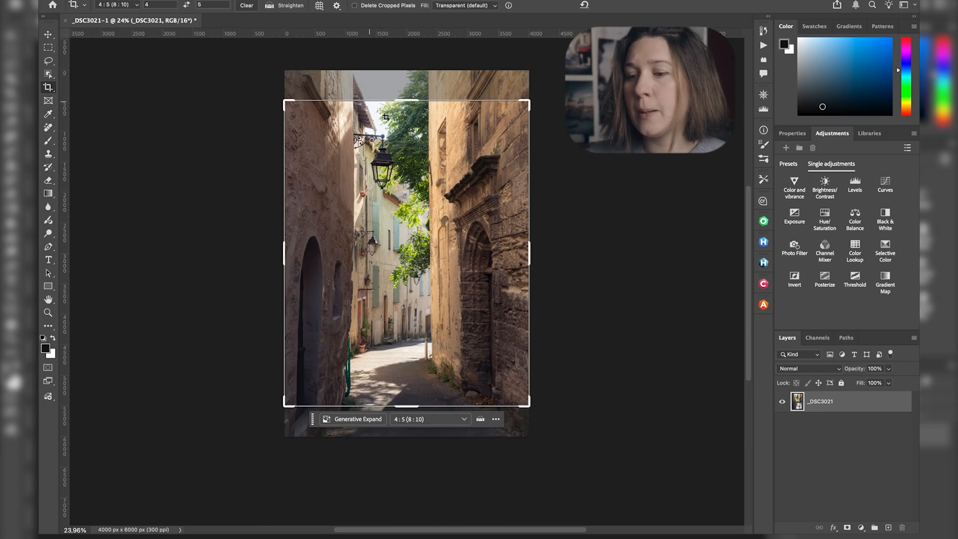
left_click_drag(283, 402, 268, 416)
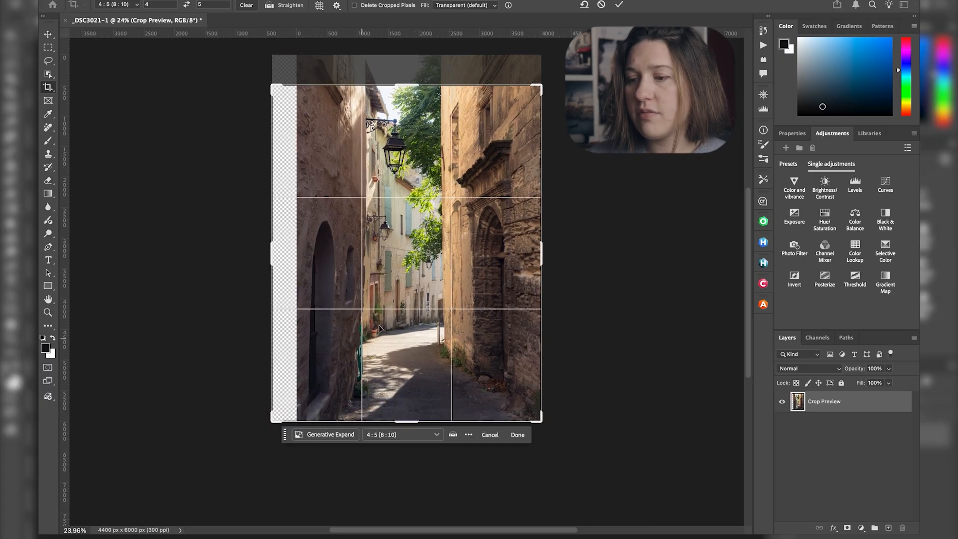
scroll(388, 320, "up", 5)
left_click_drag(522, 199, 548, 166)
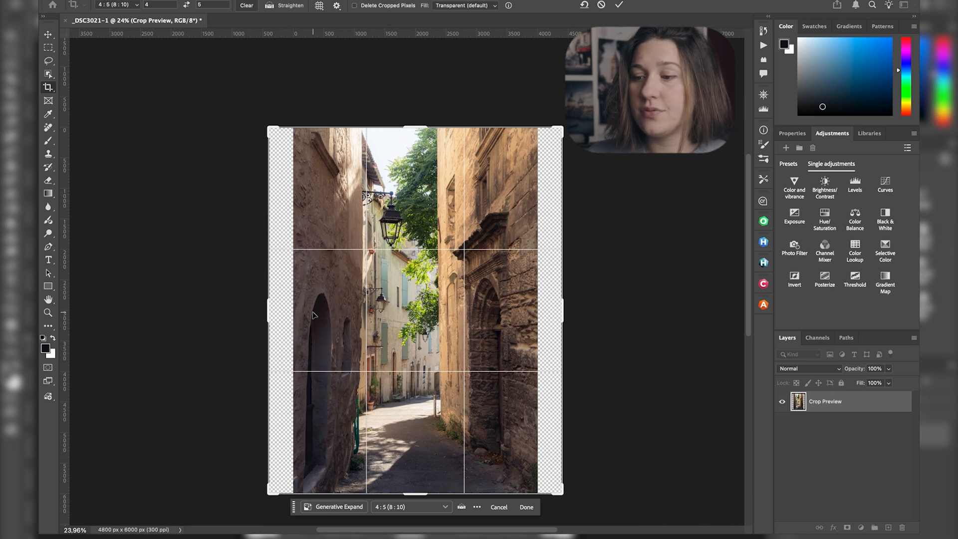
scroll(415, 336, "down", 2)
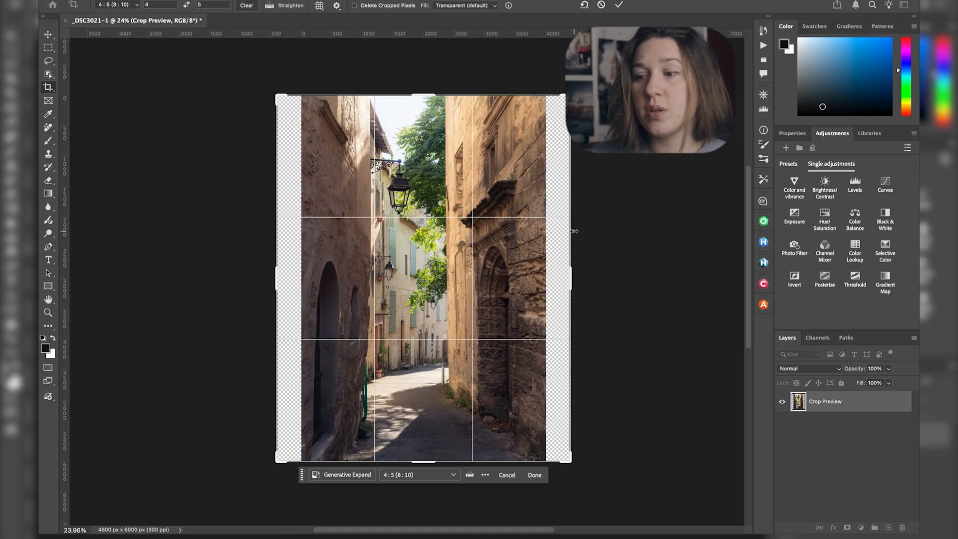
- Fill the empty side strips with Generative Expand without a prompt, compare the variations and choose the third one
left_click(348, 474)
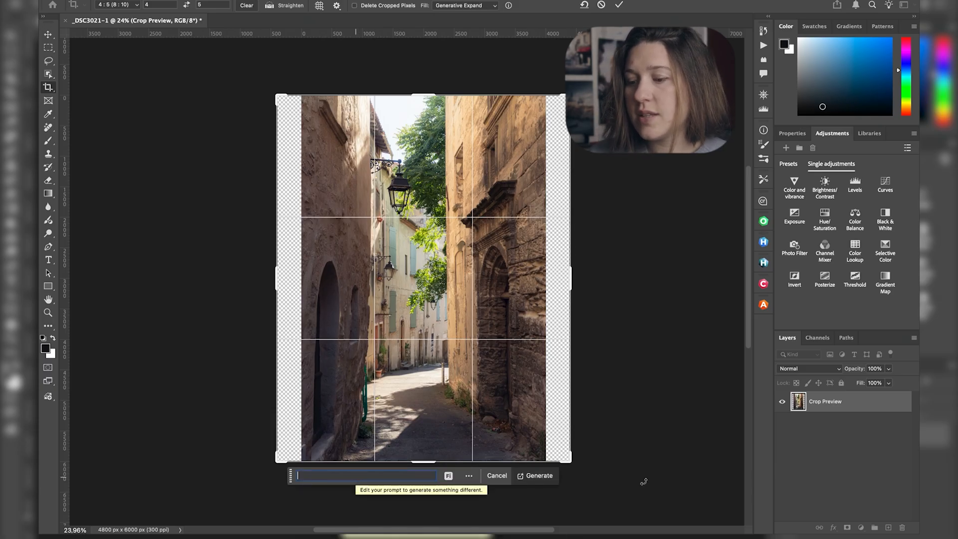
left_click(539, 475)
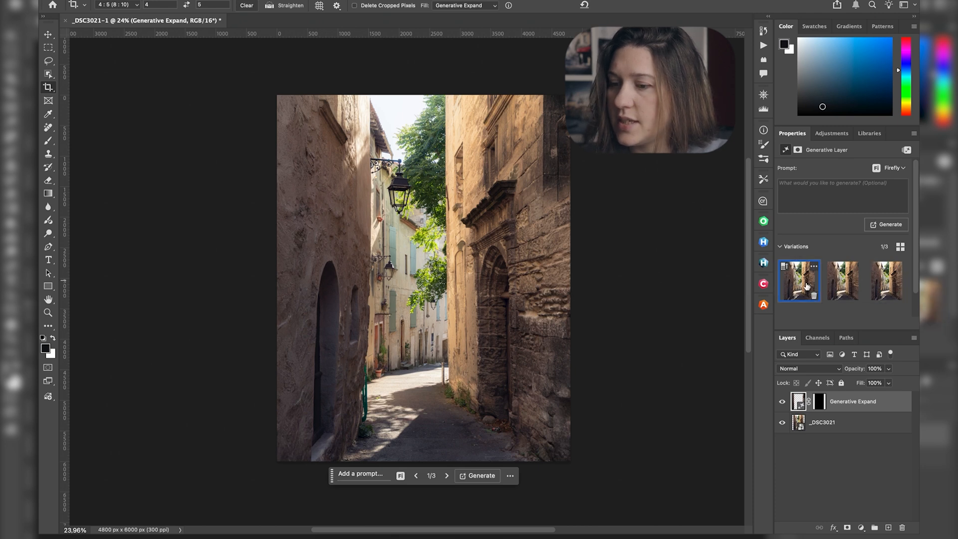
left_click(841, 287)
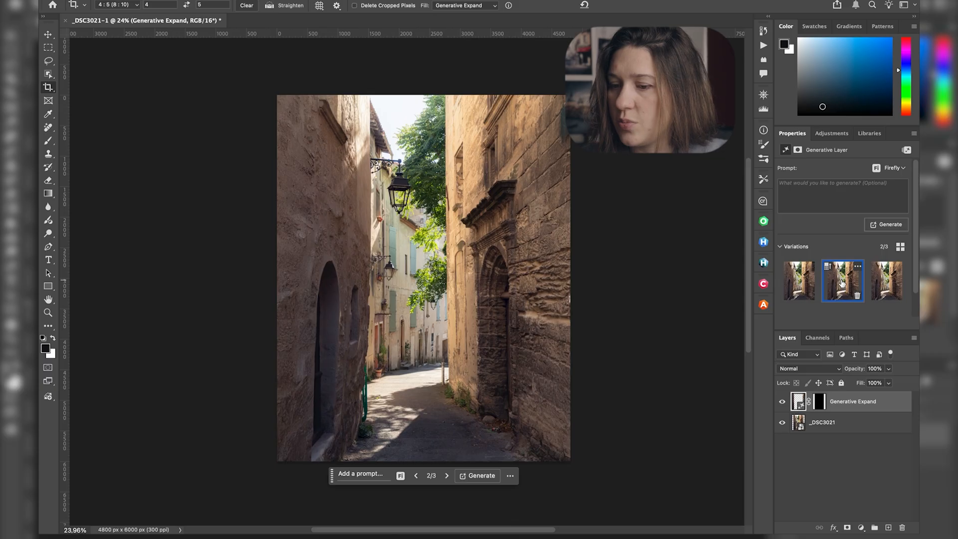
left_click(887, 280)
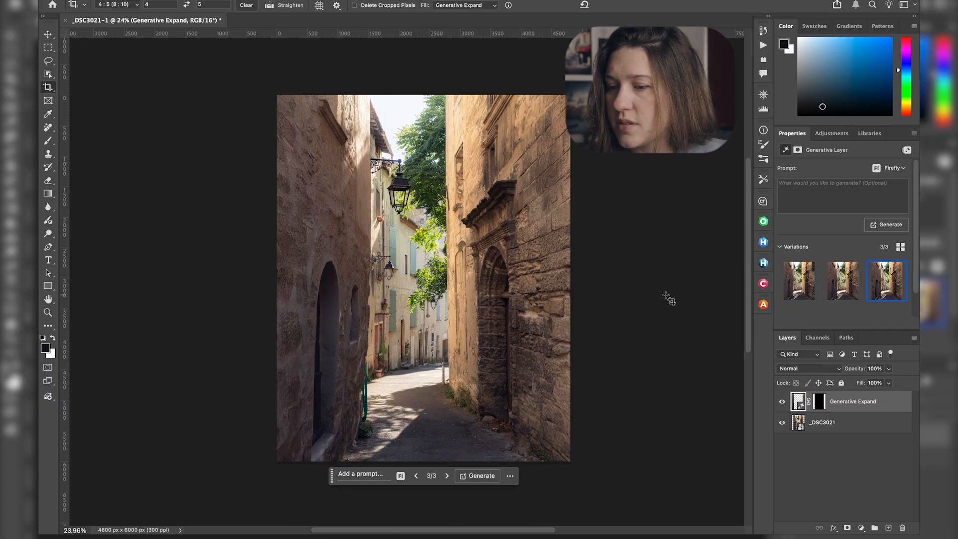
scroll(665, 295, "up", 4)
scroll(665, 295, "down", 2)
left_click(807, 273)
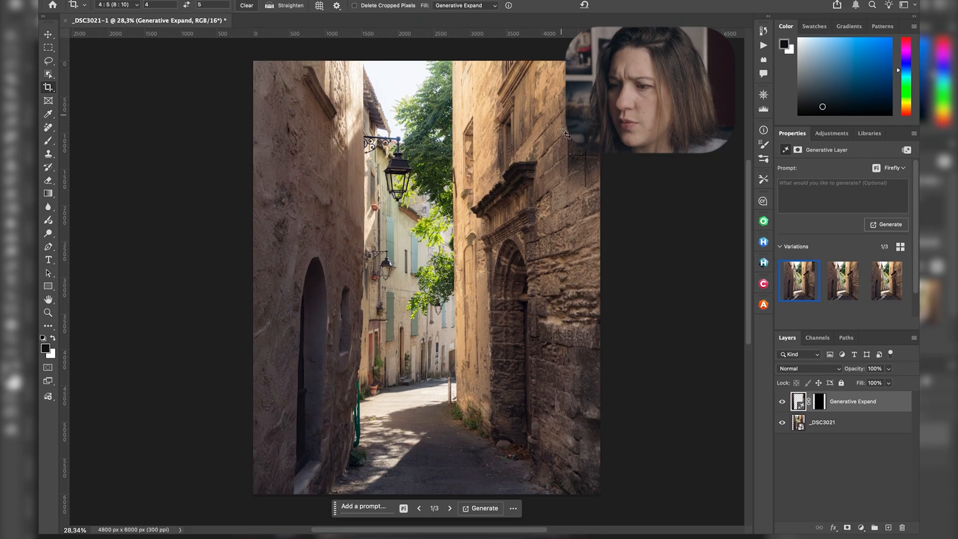
left_click(892, 289)
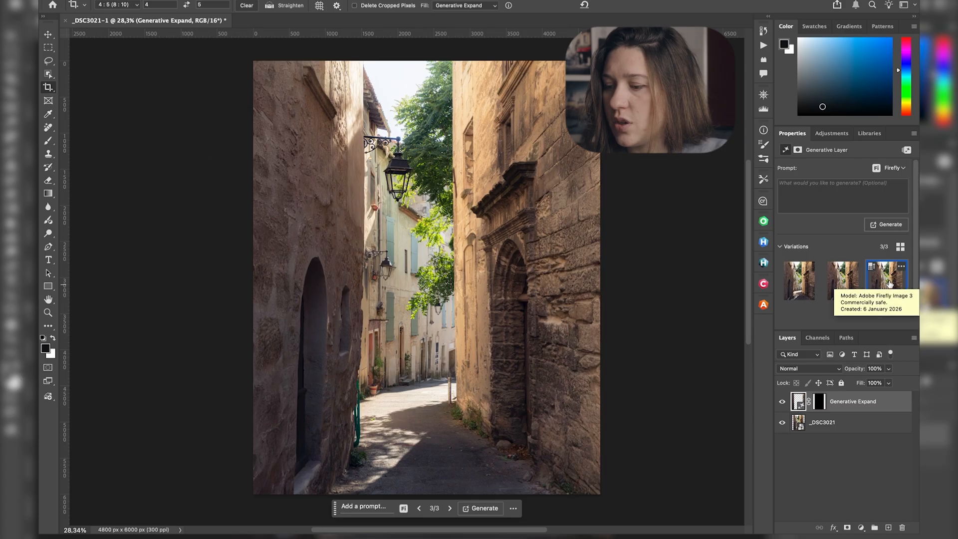
- Compare the photo with and without the Generative Expand layer, and undo the expansion
left_click(782, 402)
left_click(782, 402)
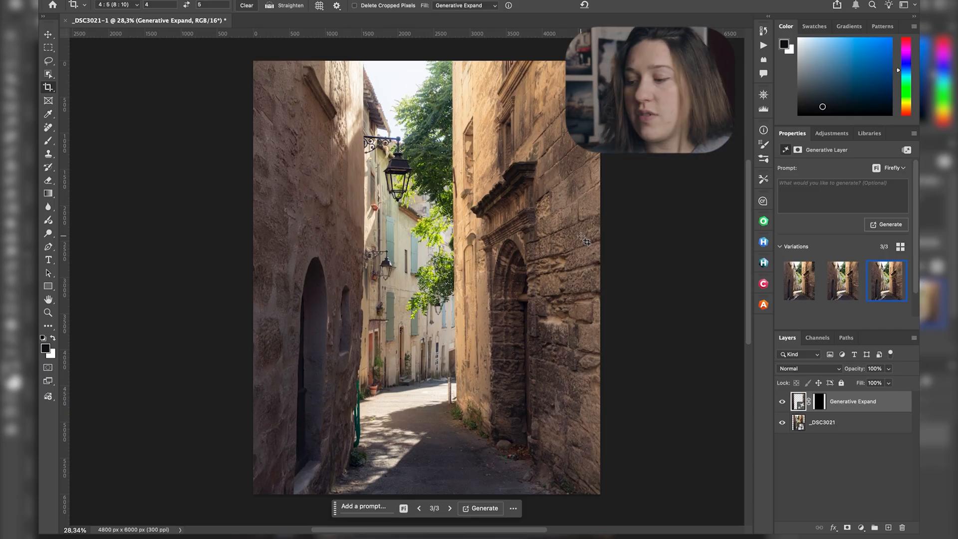
key("super+z")
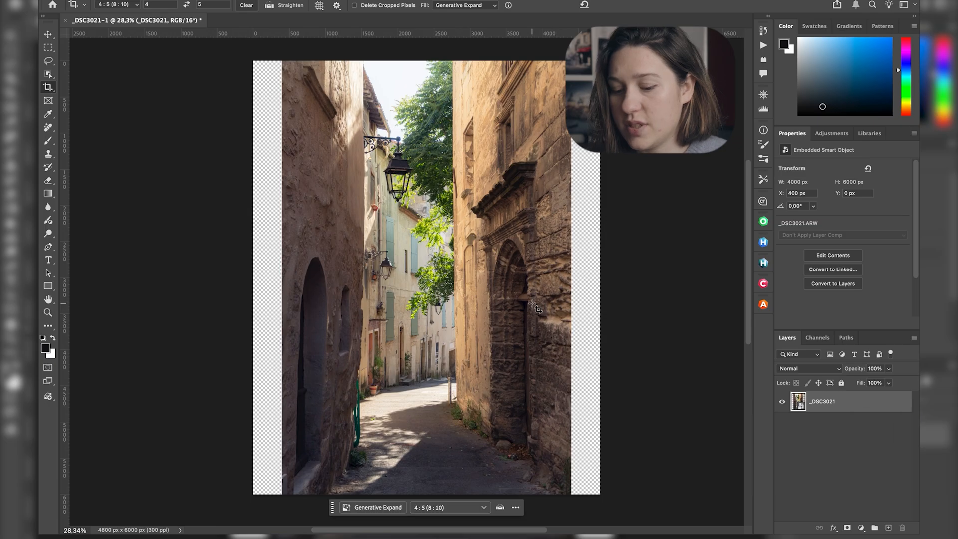
- Sample the sunlit ochre wall and a gray-green shutter as the foreground color with the Eyedropper tool
left_click(49, 115)
left_click(48, 114)
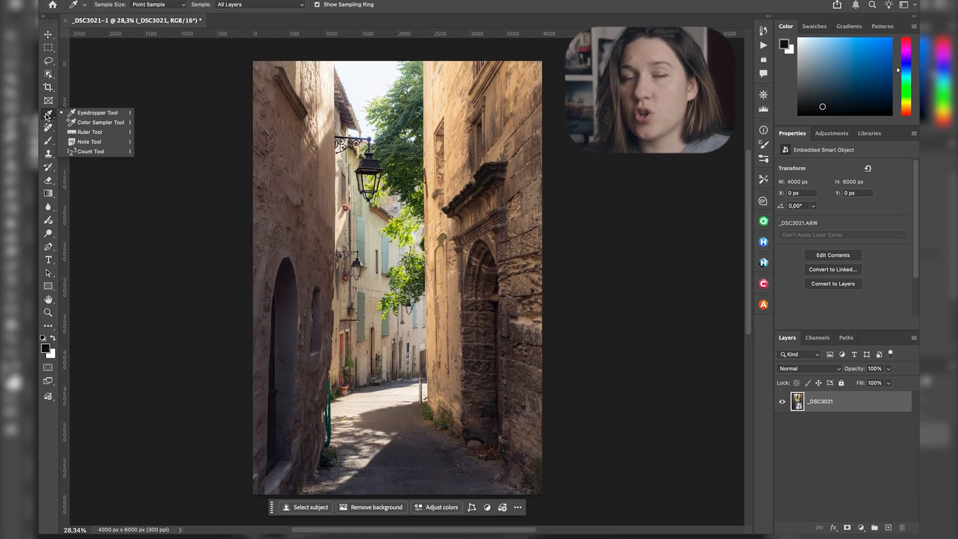
left_click(49, 116)
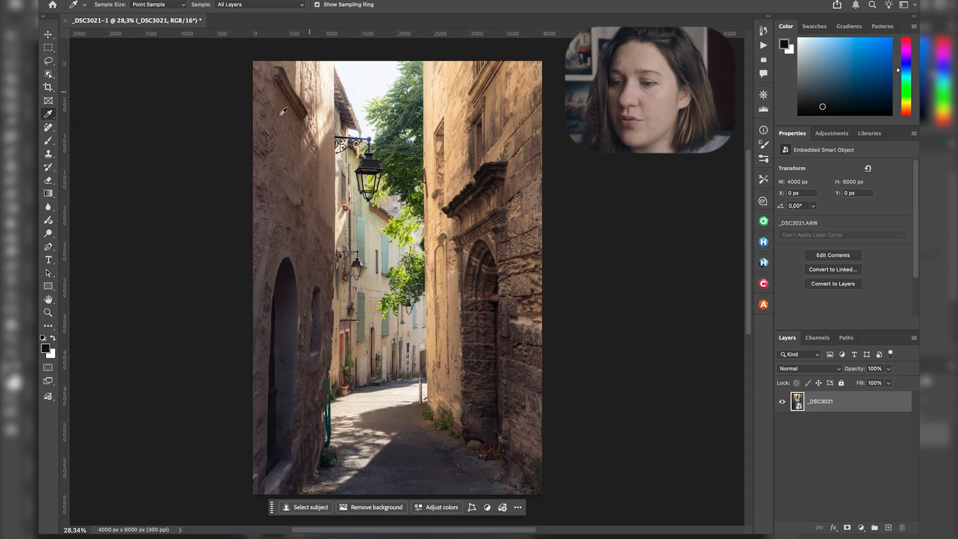
left_click(458, 99)
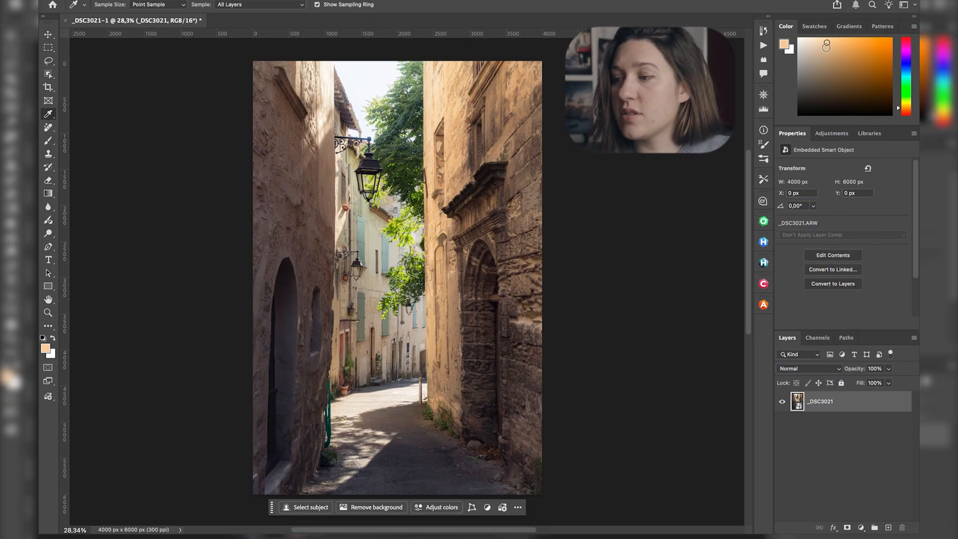
left_click_drag(455, 92, 462, 89)
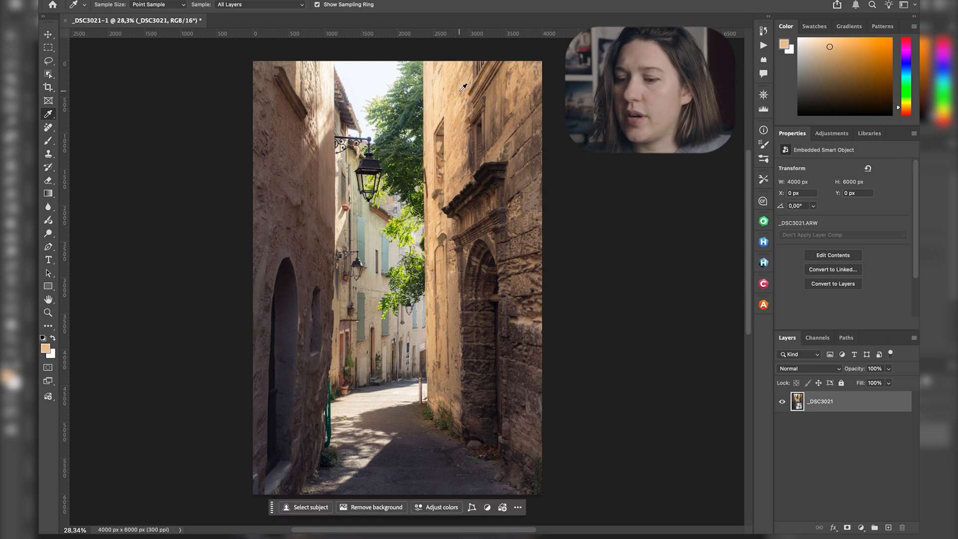
left_click_drag(400, 223, 362, 229)
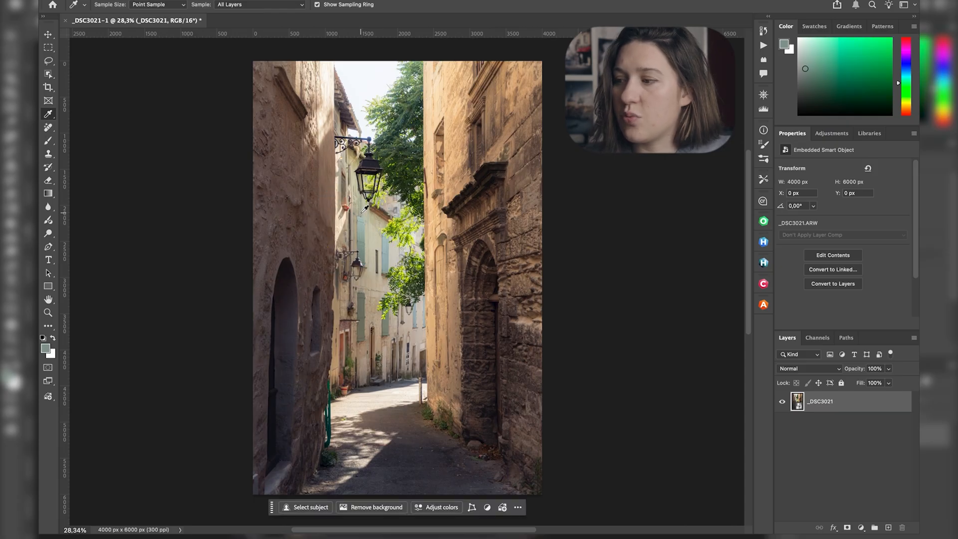
- Sample the shutter, the small flower pot, both foreground walls and finally the sunlit pavement as the foreground color
scroll(365, 206, "up", 1)
scroll(365, 206, "up", 10)
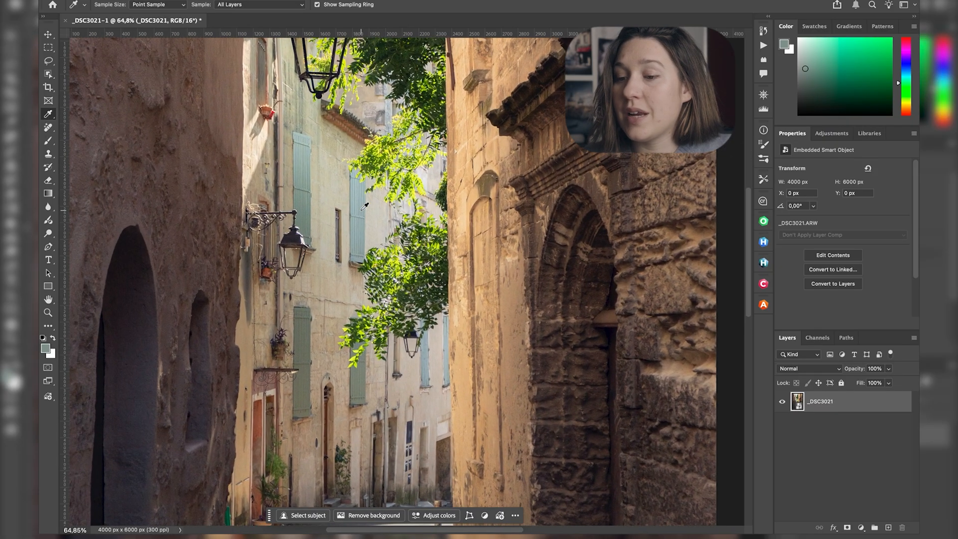
left_click_drag(305, 160, 305, 159)
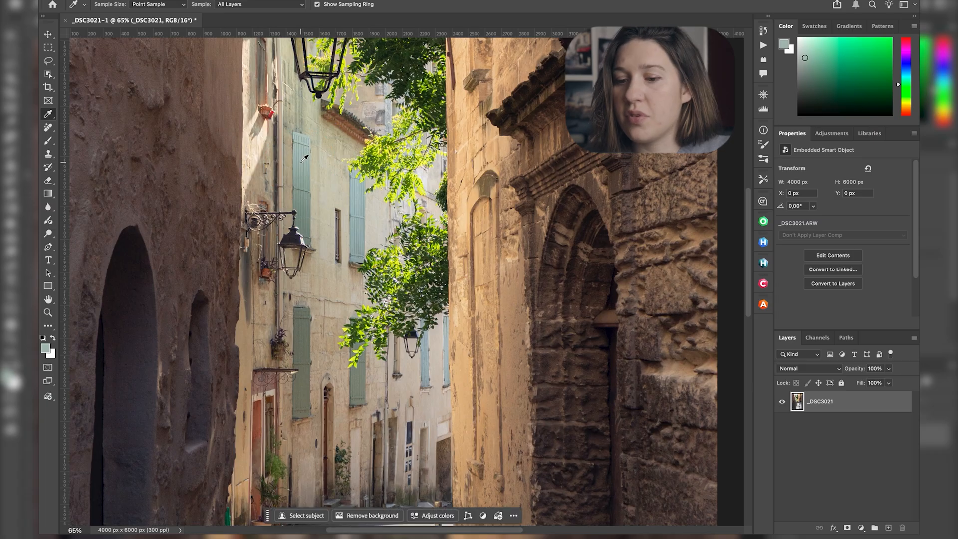
left_click(269, 271)
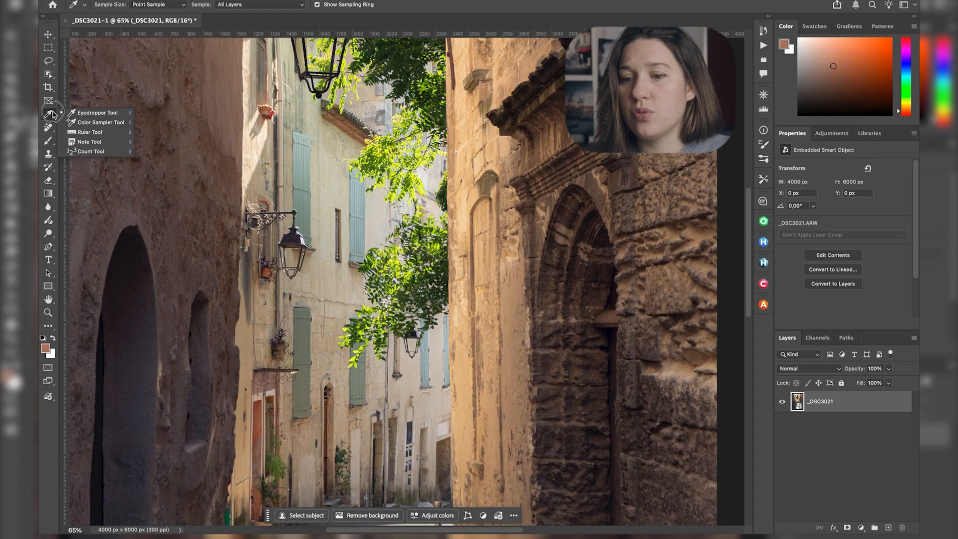
left_click(229, 117)
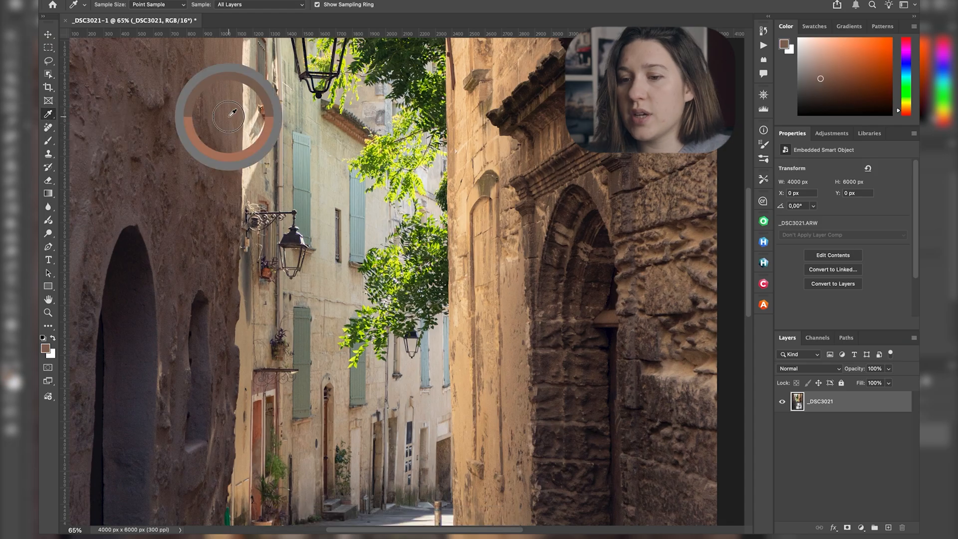
left_click(514, 288)
scroll(429, 392, "down", 5)
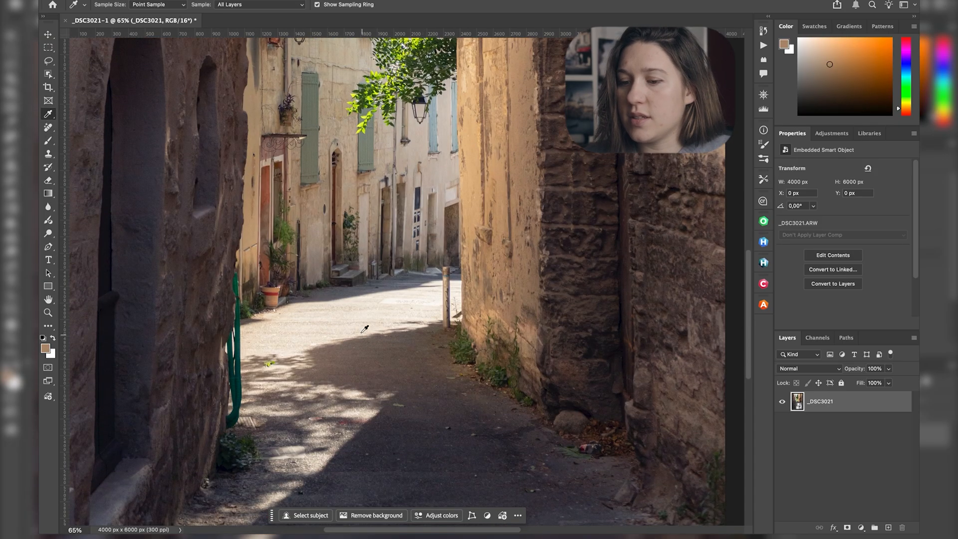
left_click(360, 314)
scroll(359, 314, "down", 5)
scroll(360, 313, "up", 3)
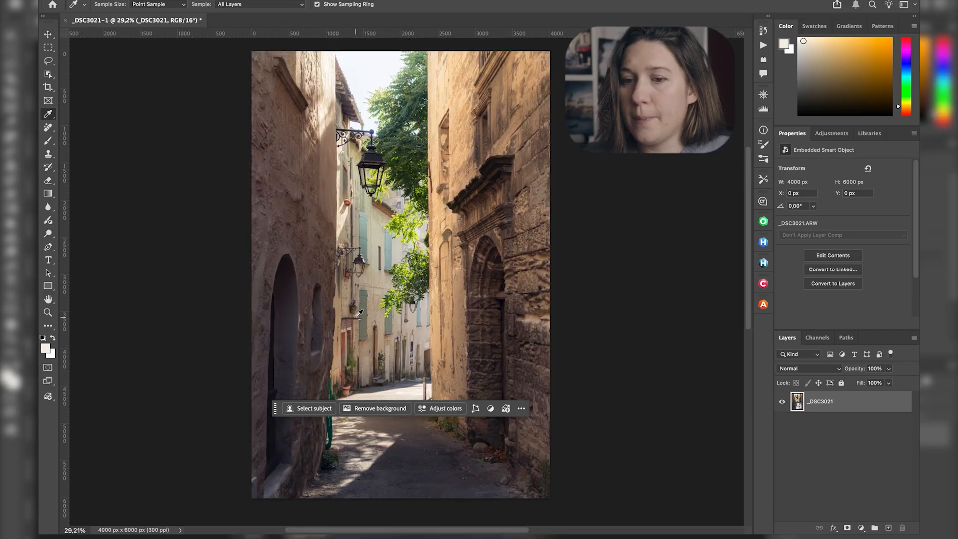
- Switch from the Eyedropper to the Remove tool among the healing tools
left_click(49, 116)
left_click(50, 118)
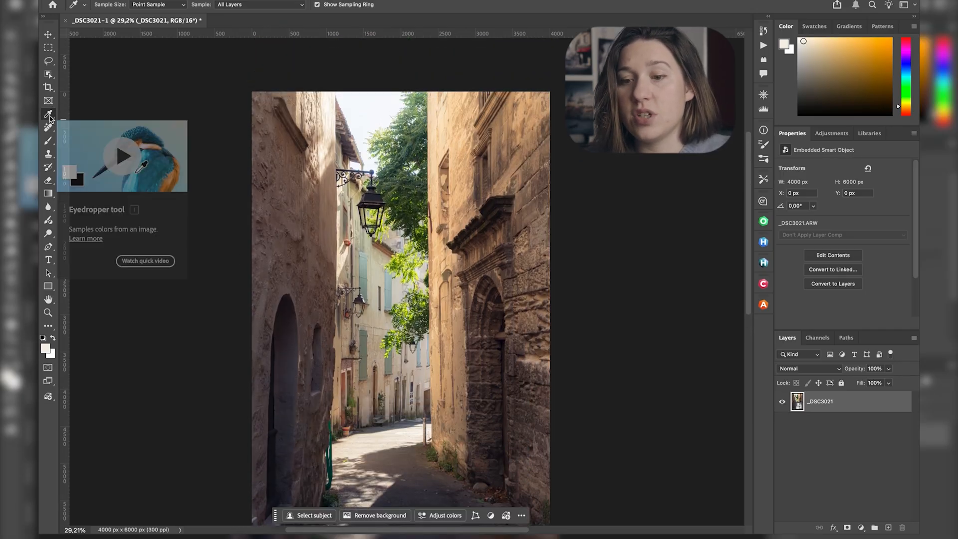
left_click(50, 128)
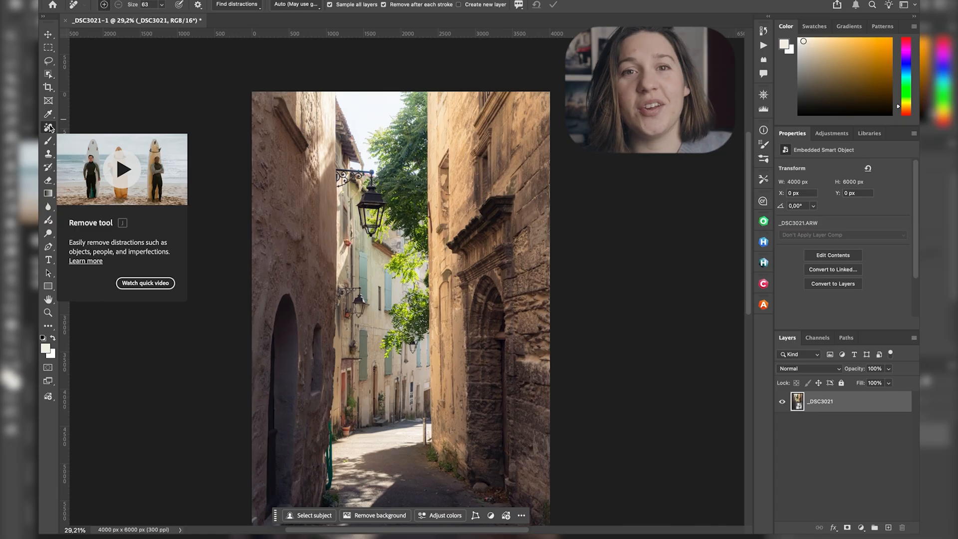
right_click(50, 129)
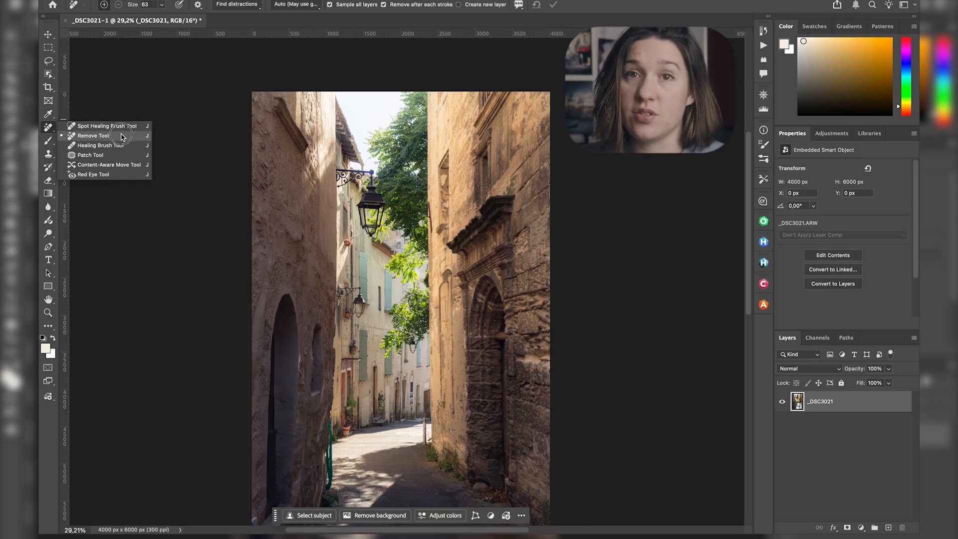
left_click(122, 136)
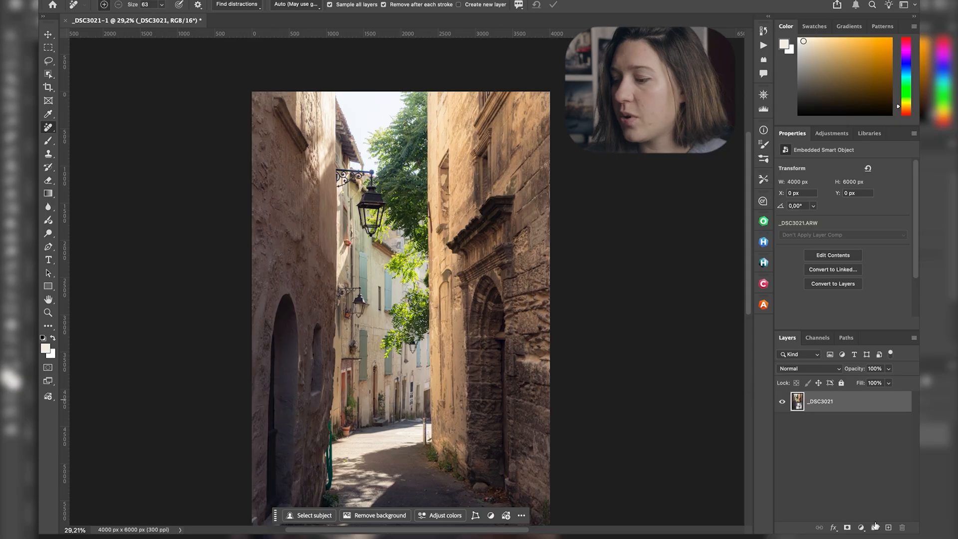
- Add a new empty layer above the photo and name it cleaning
left_click(889, 528)
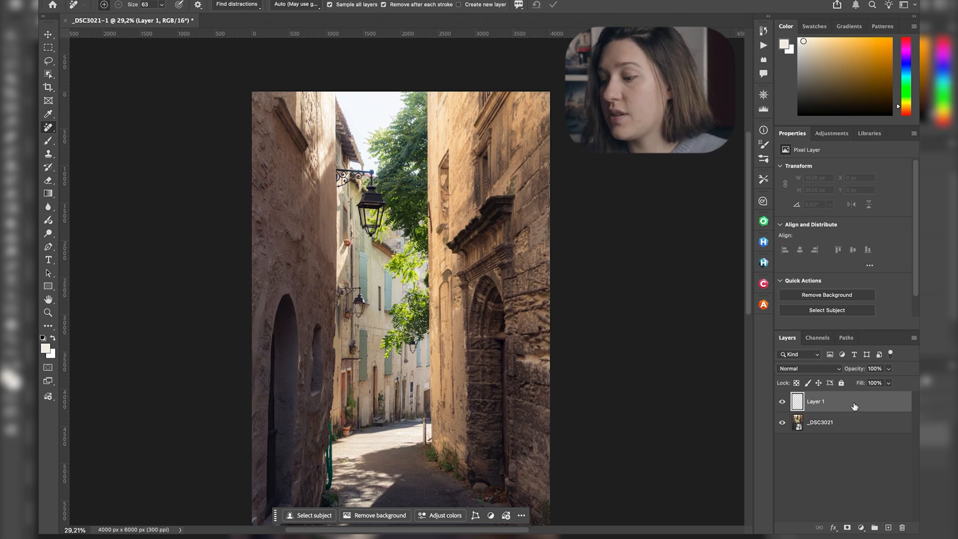
double_click(816, 401)
type("dleaning")
key("Return")
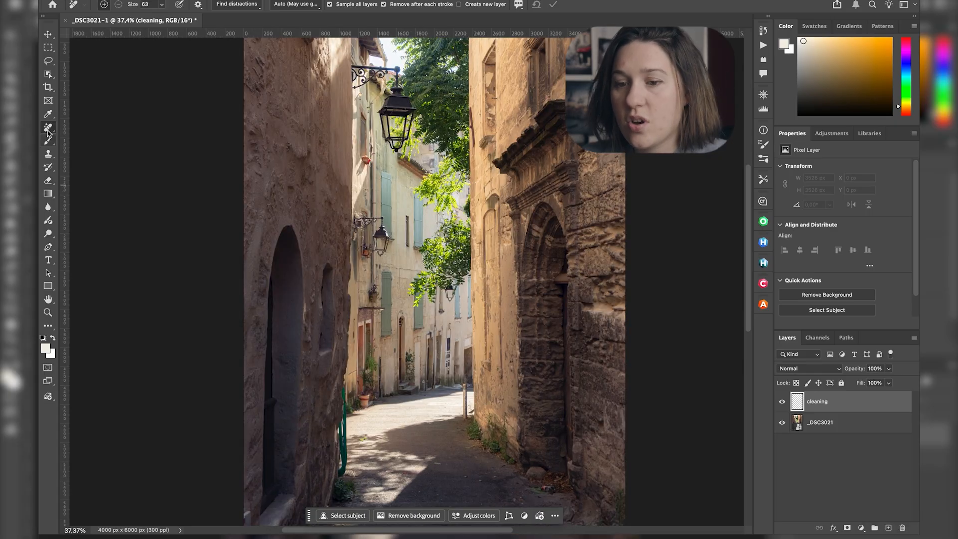
- Paint out the dark oval spot on the building wall with the Spot Healing Brush at a size of 43 px
left_click(48, 130)
left_click(48, 130)
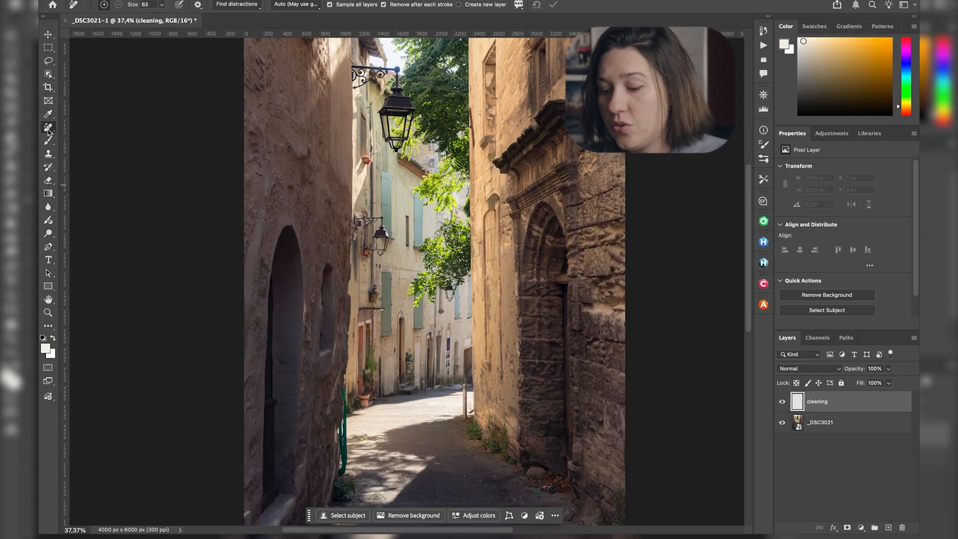
right_click(48, 131)
left_click(83, 132)
left_click(48, 130)
left_click(80, 126)
scroll(377, 251, "up", 5)
left_click_drag(424, 175, 400, 175)
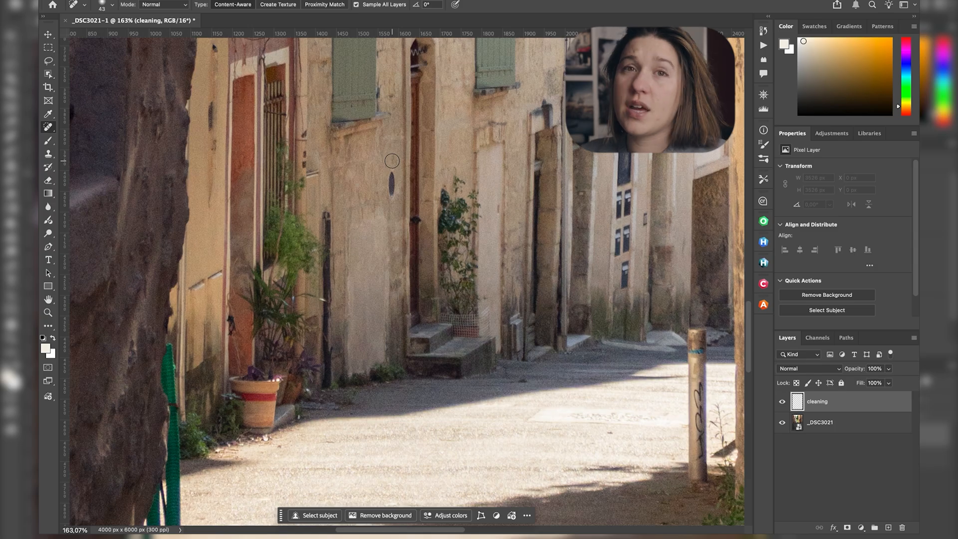
left_click_drag(392, 161, 393, 197)
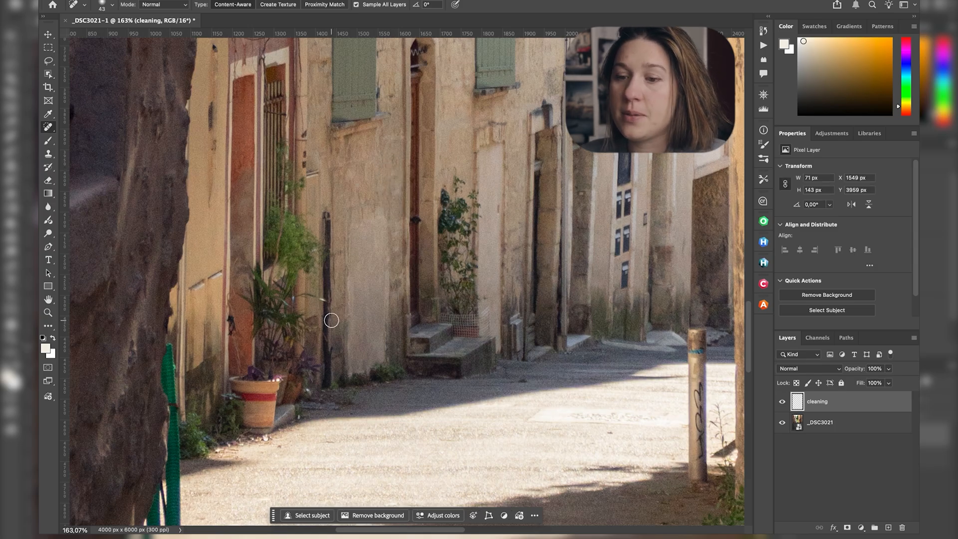
- Heal the blemish on the narrow yellow wall beside the red door with the same brush
scroll(332, 321, "left", 3)
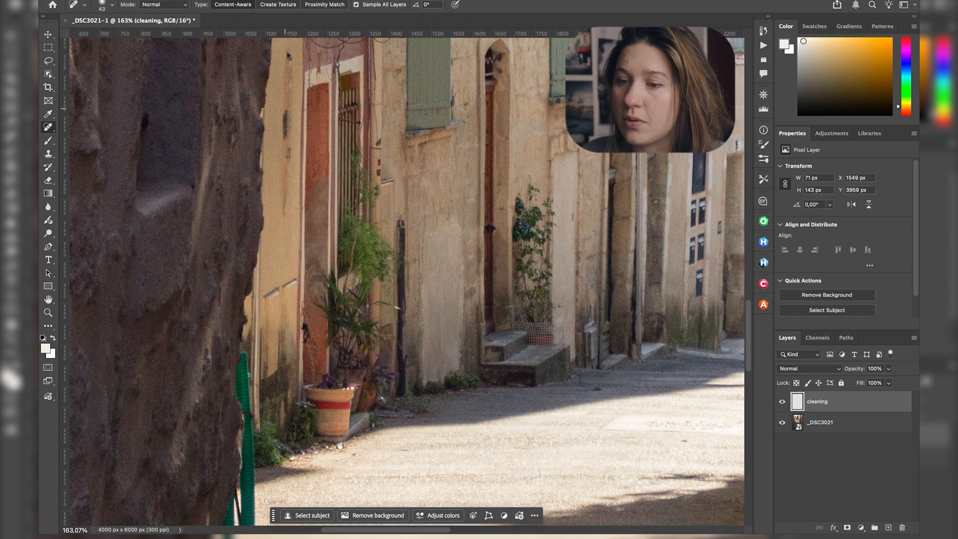
left_click_drag(288, 114, 286, 138)
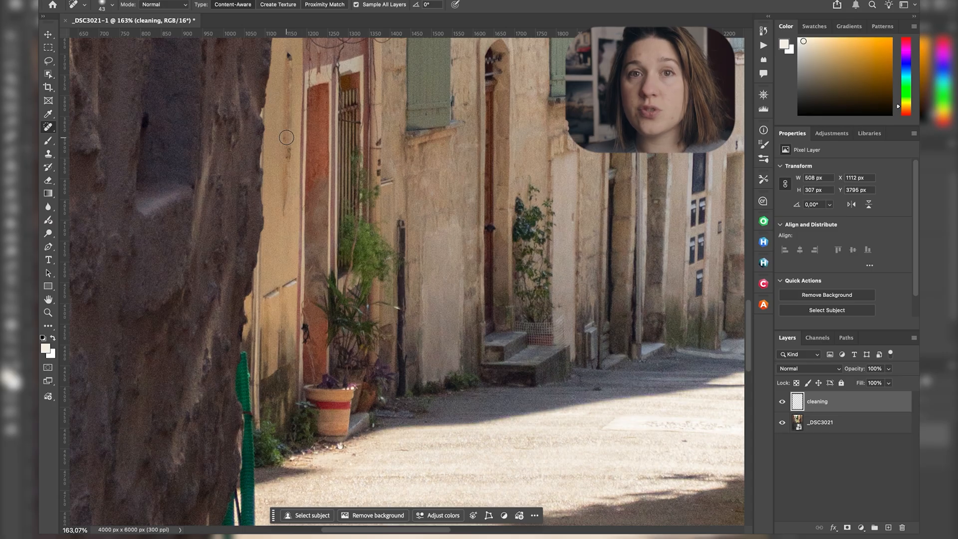
scroll(291, 110, "up", 2)
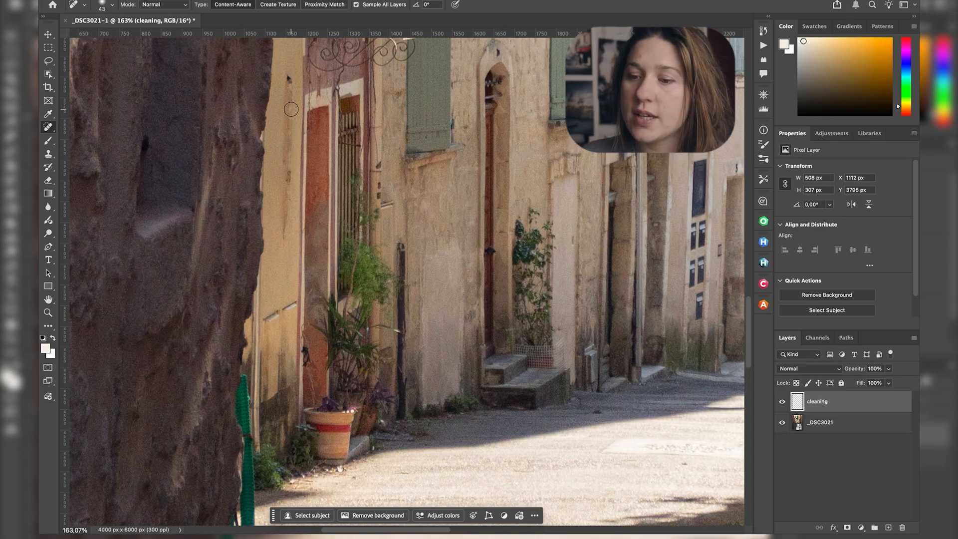
- Paint out the remaining vertical marks along the narrow yellow wall with the Spot Healing Brush
mouse_move(297, 87)
left_mouse_down()
mouse_move(293, 243)
mouse_move(290, 216)
left_mouse_up()
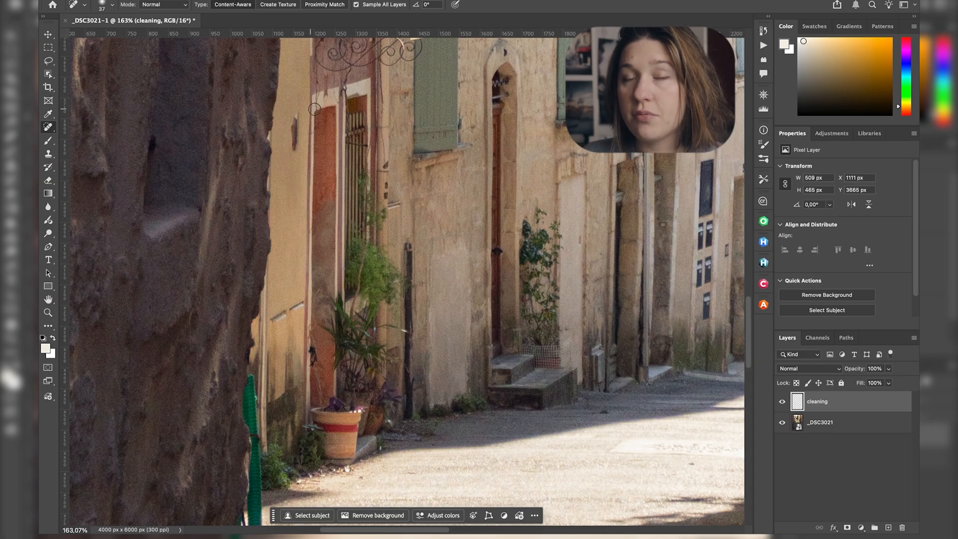
mouse_move(297, 105)
left_mouse_down()
mouse_move(295, 90)
mouse_move(295, 150)
left_mouse_up()
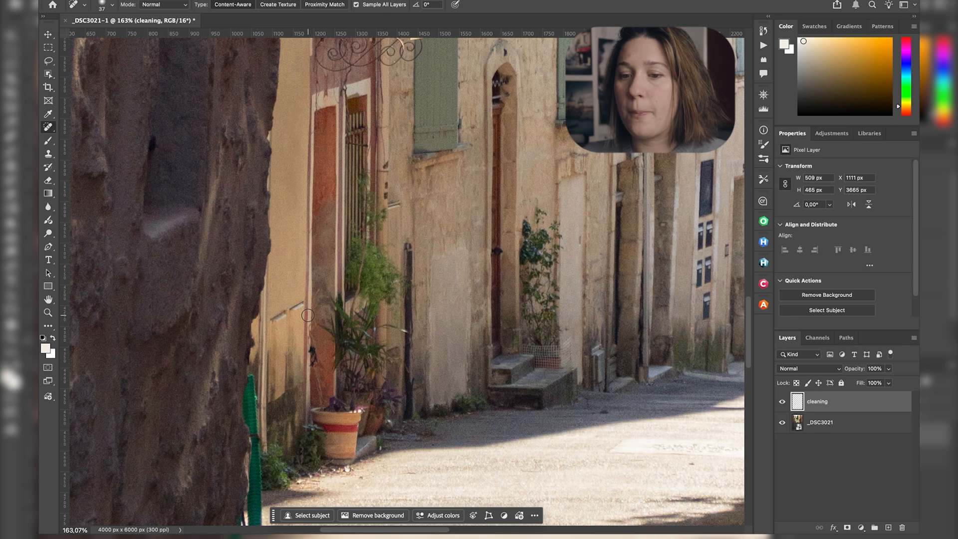
- Erase the small dark hook on the wall above the potted purple plant with the Remove tool at size 34
right_click(50, 127)
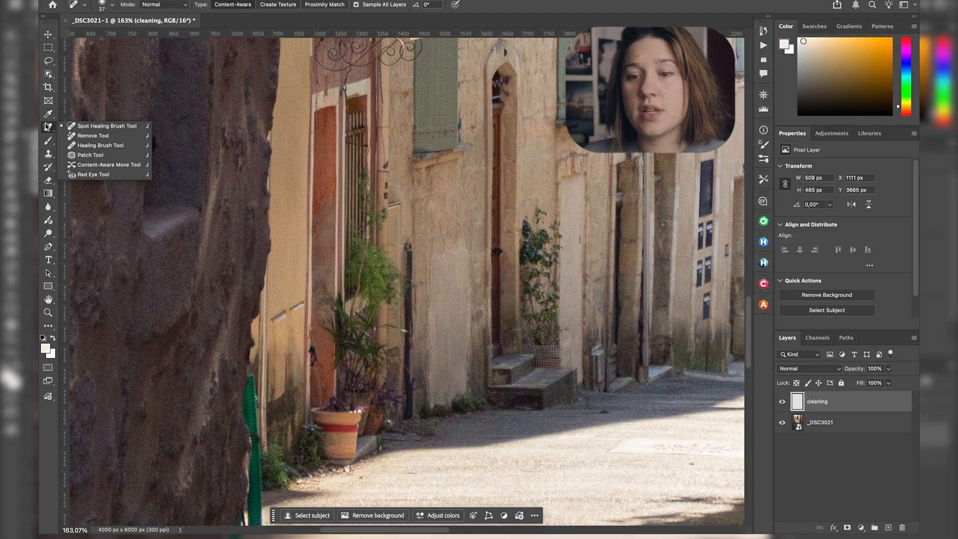
left_click(92, 135)
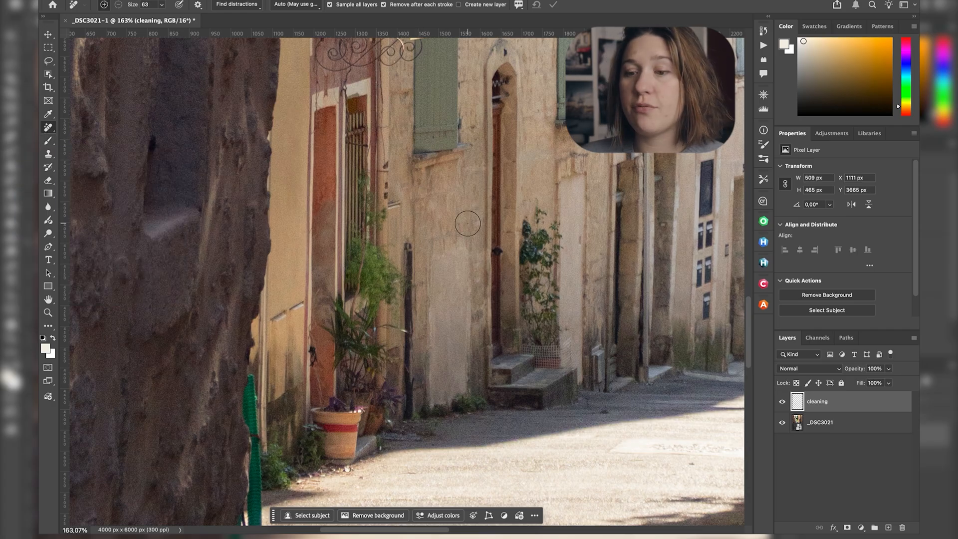
scroll(467, 223, "up", 5)
scroll(468, 223, "right", 2)
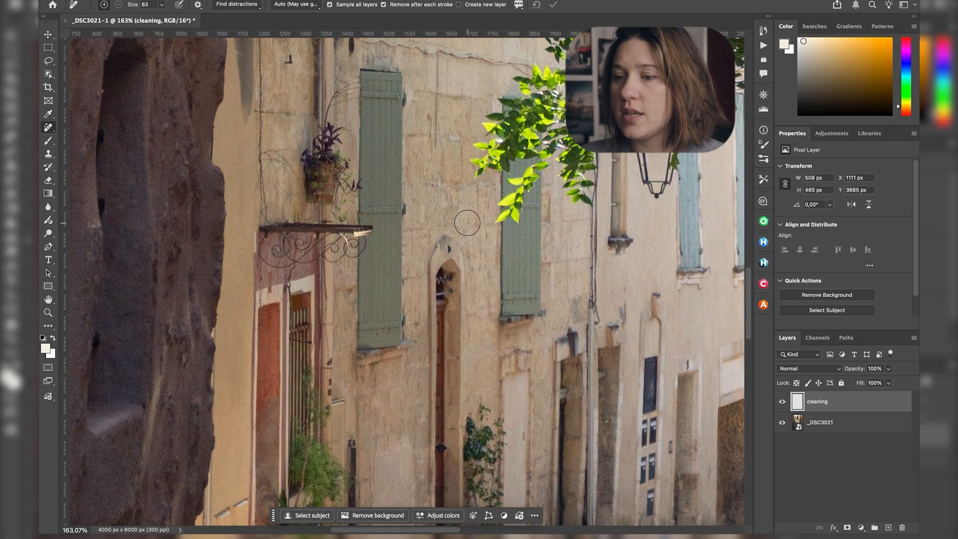
left_click(52, 129)
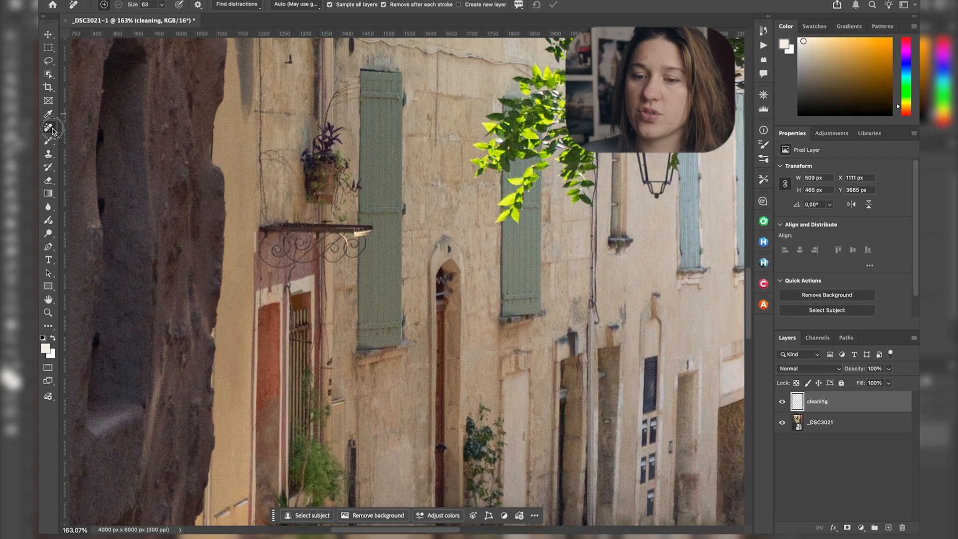
left_click(93, 136)
scroll(264, 139, "up", 3)
left_click_drag(317, 175, 298, 175)
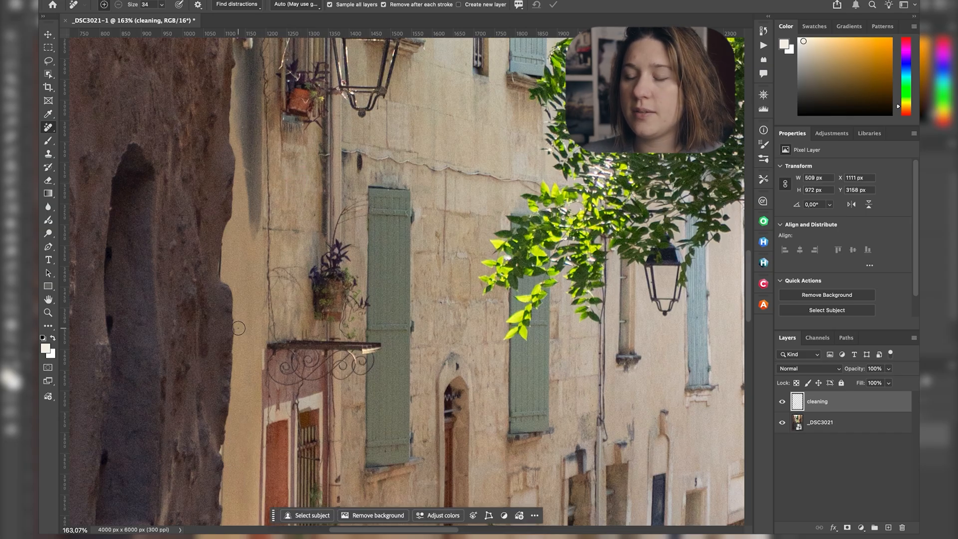
- Remove the pinkish mark, the red marks and the bright green leaf from the sunlit road with the Remove tool at size 70
scroll(342, 288, "down", 15)
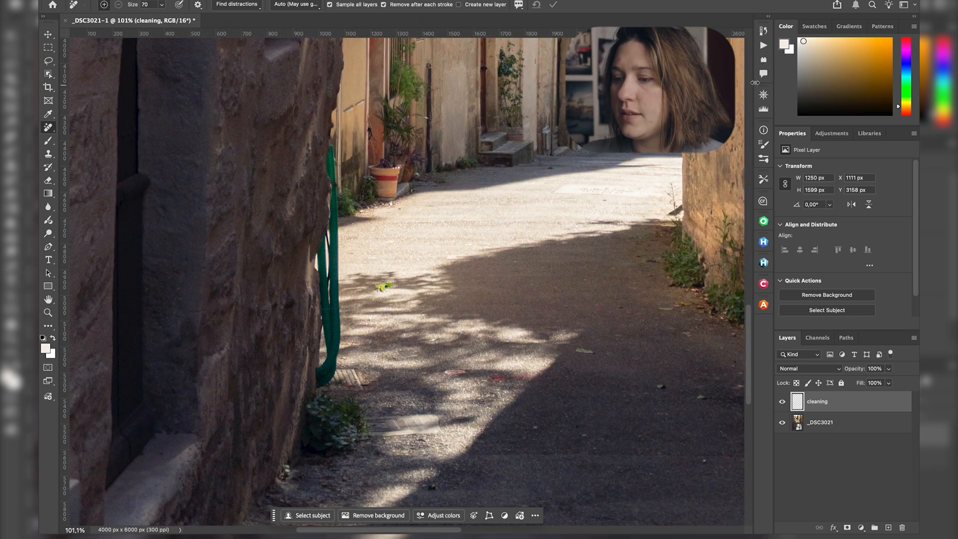
scroll(673, 156, "up", 5)
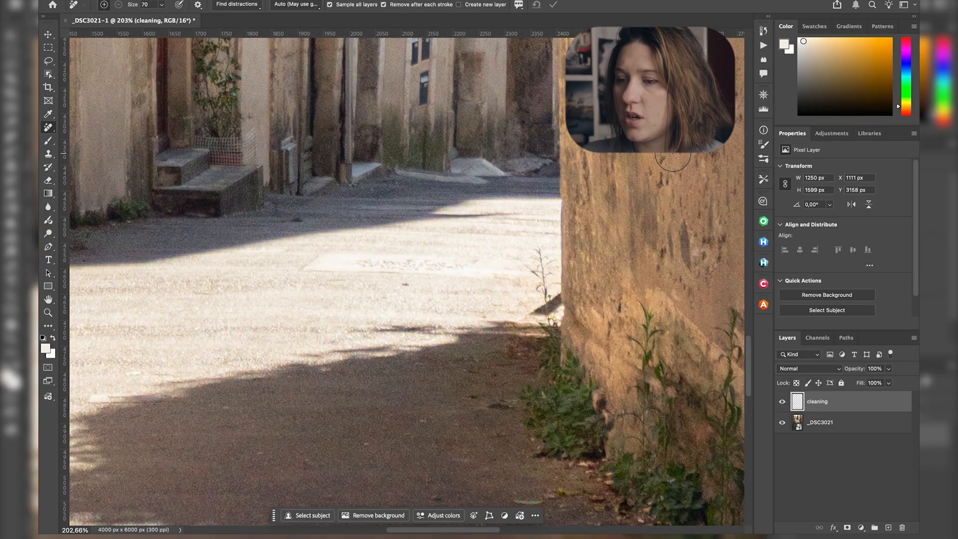
scroll(579, 225, "down", 7)
scroll(579, 225, "left", 8)
scroll(353, 293, "down", 4)
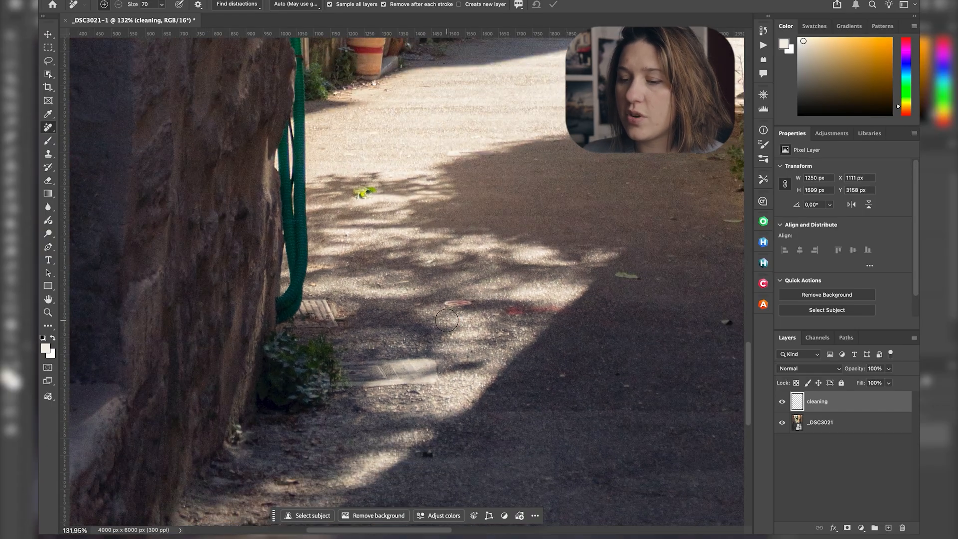
left_click_drag(439, 312, 472, 304)
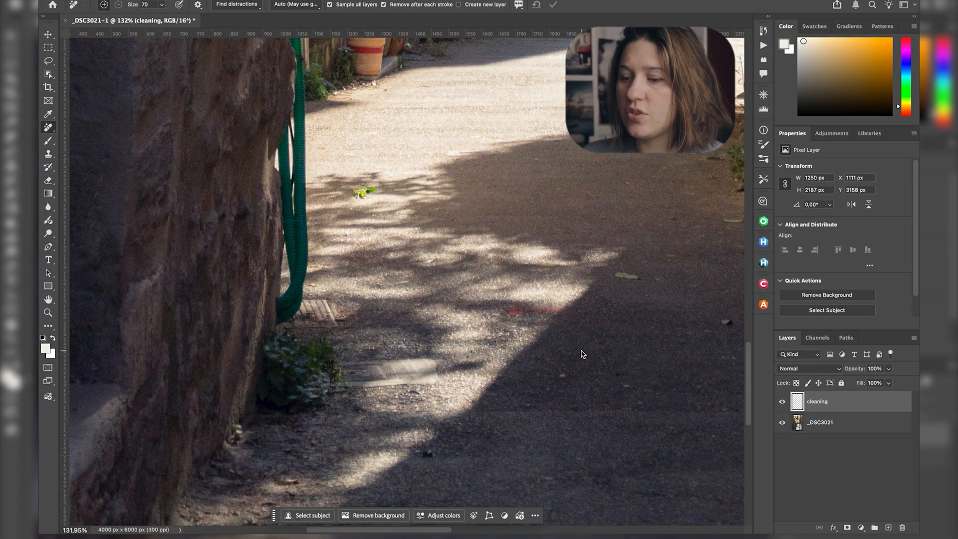
left_click_drag(559, 309, 502, 314)
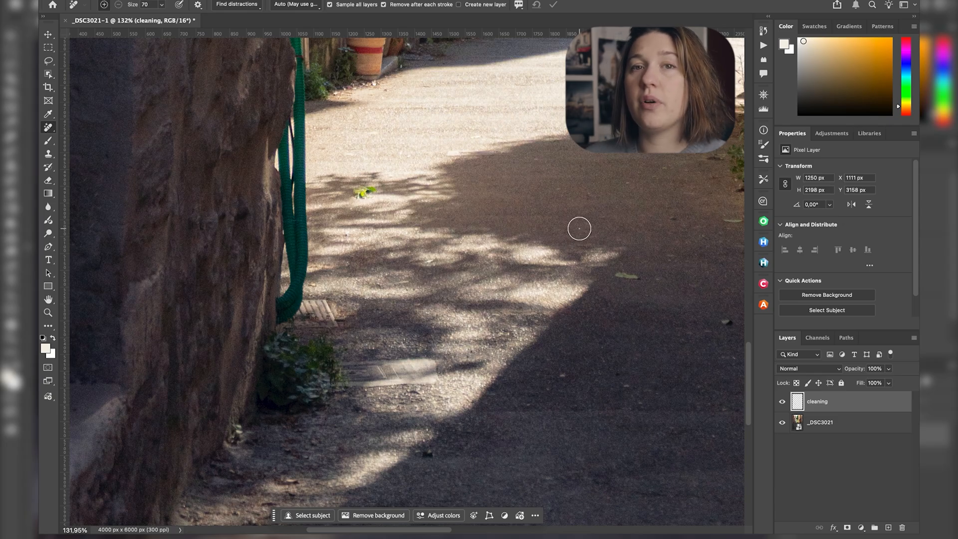
left_click_drag(365, 190, 364, 190)
- Heal the small stone and the pale leaf on the shaded road with the Spot Healing Brush at a size of 71 px
scroll(568, 245, "right", 3)
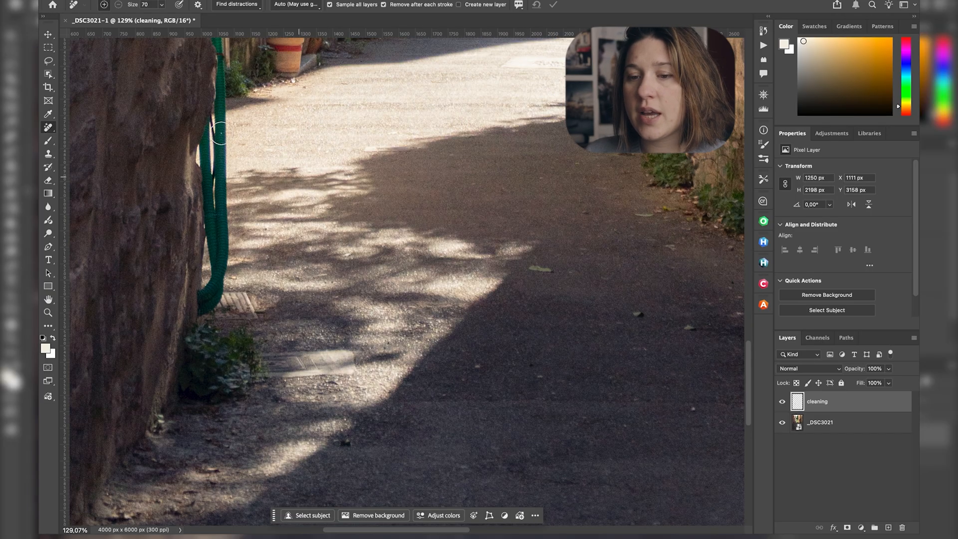
right_click(48, 127)
left_click(91, 128)
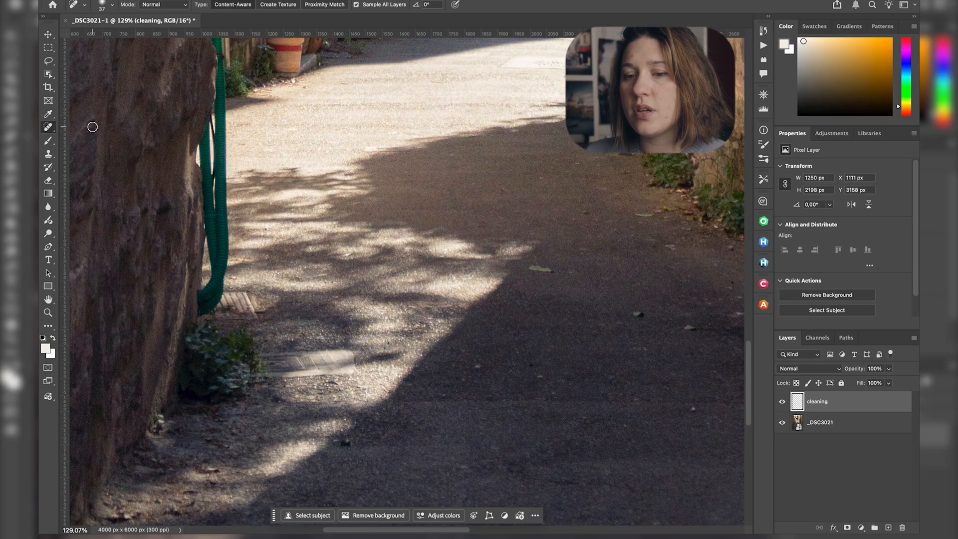
right_click(53, 128)
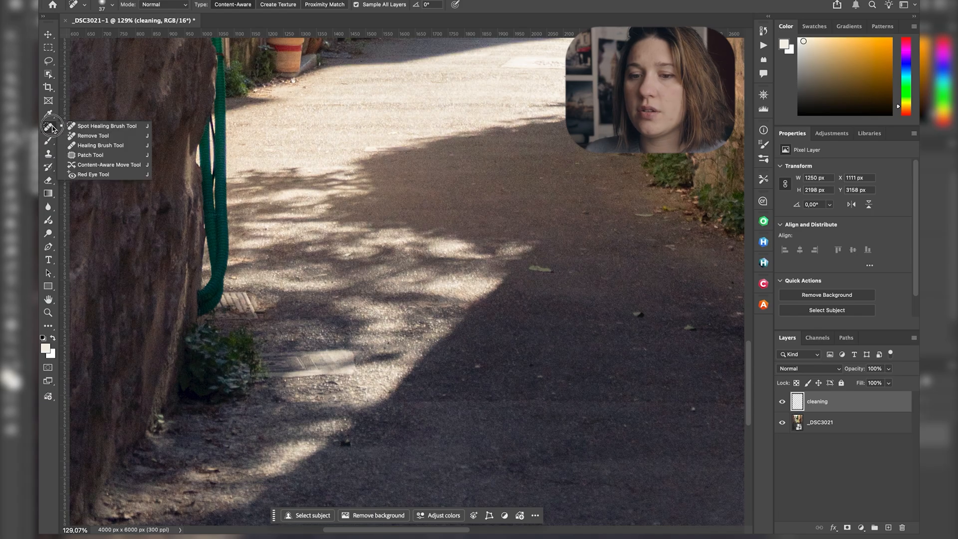
left_click(53, 128)
left_click(641, 314)
mouse_move(535, 269)
left_mouse_down()
mouse_move(553, 268)
mouse_move(530, 268)
left_mouse_up()
left_click(529, 268)
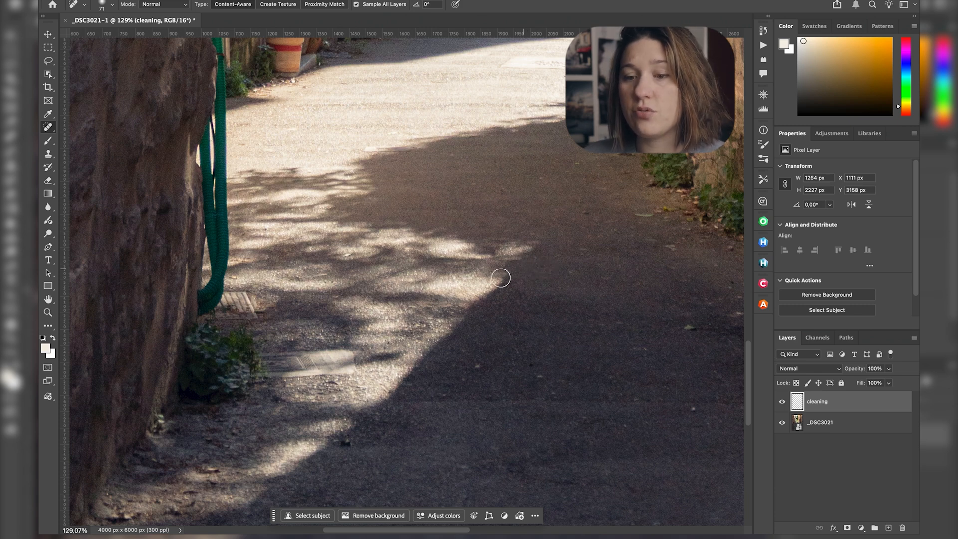
left_click(49, 130)
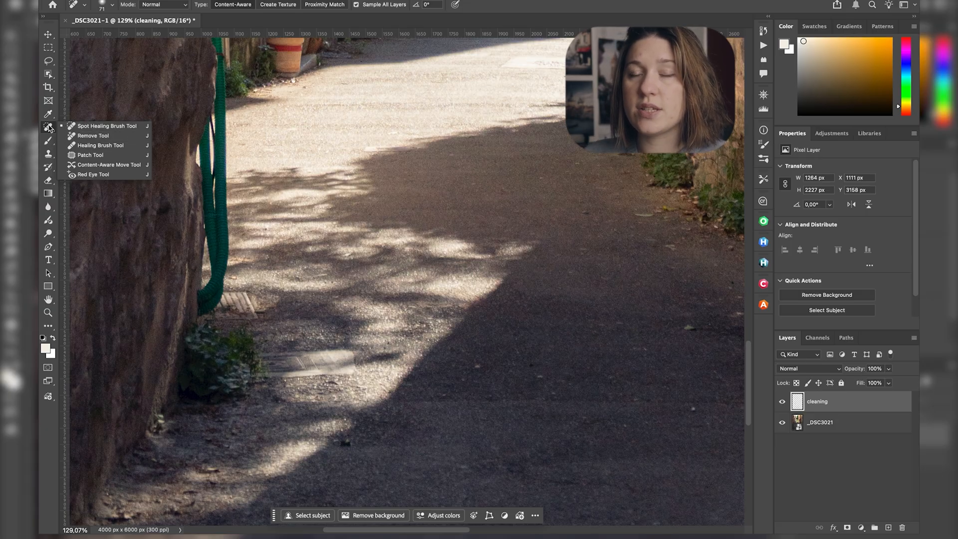
left_click(91, 136)
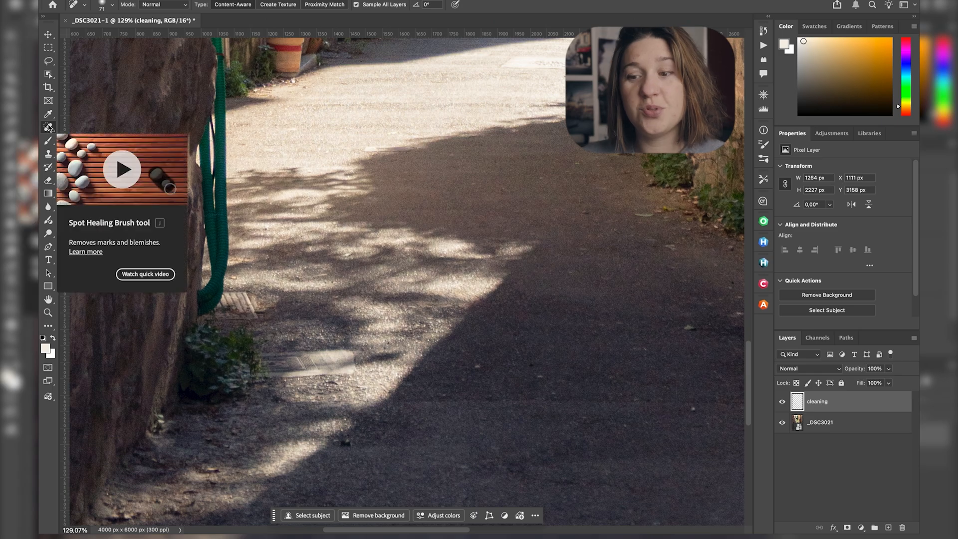
- Select the green hose and the plant beneath it beside the dark stone wall with a freehand Lasso outline
scroll(359, 190, "down", 5)
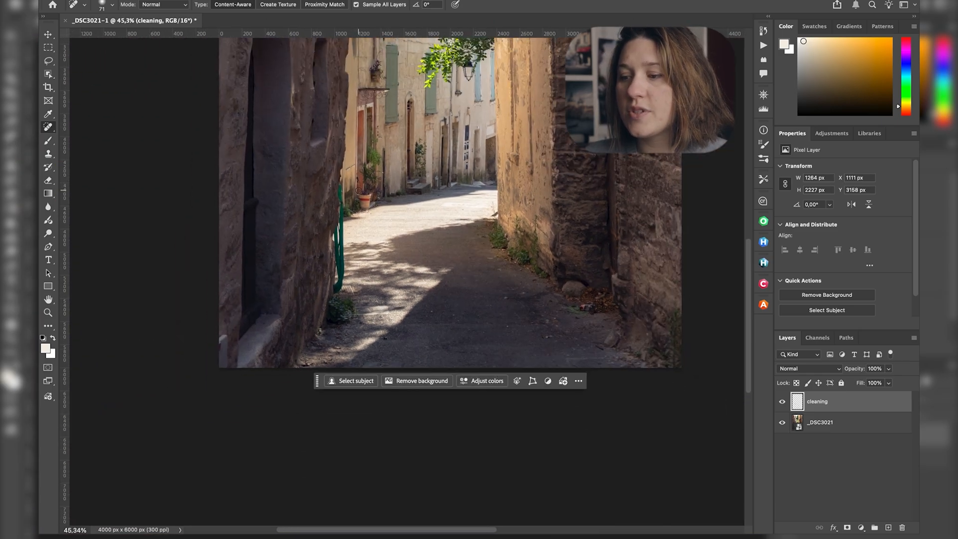
key("l")
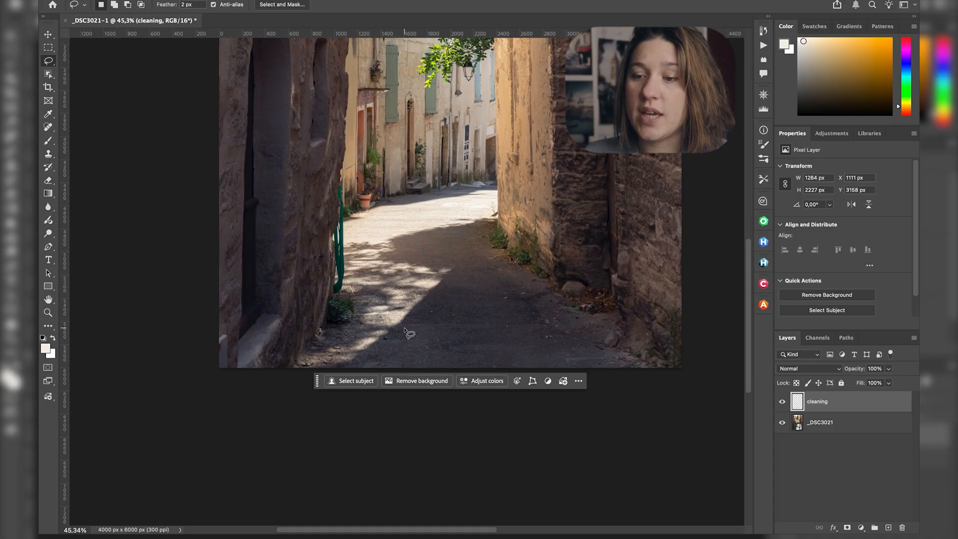
scroll(407, 332, "up", 10)
scroll(407, 332, "right", 2)
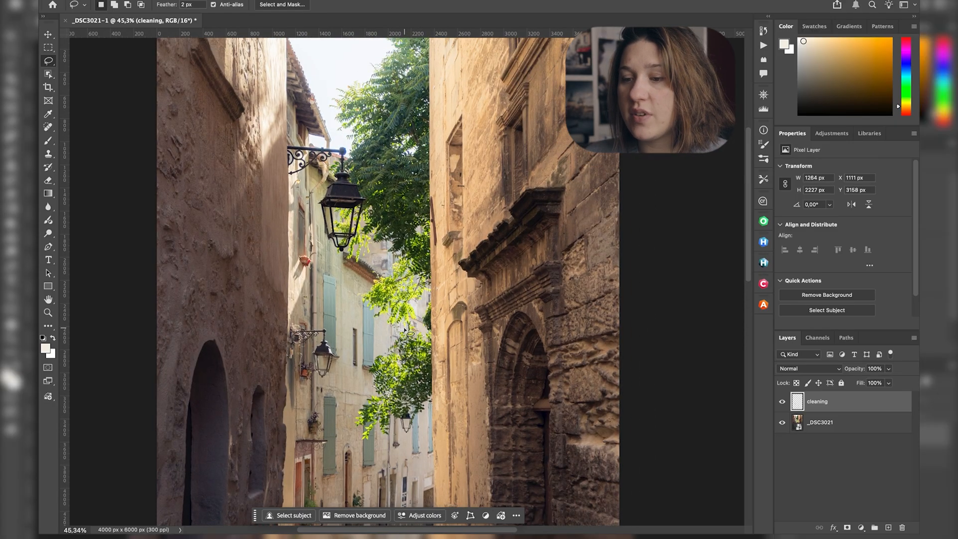
scroll(407, 332, "down", 10)
scroll(407, 332, "left", 2)
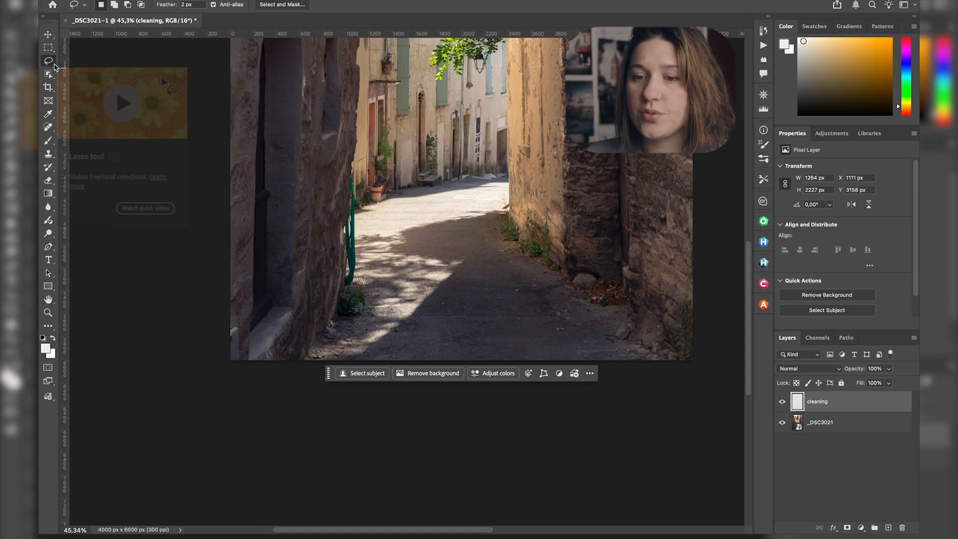
right_click(48, 62)
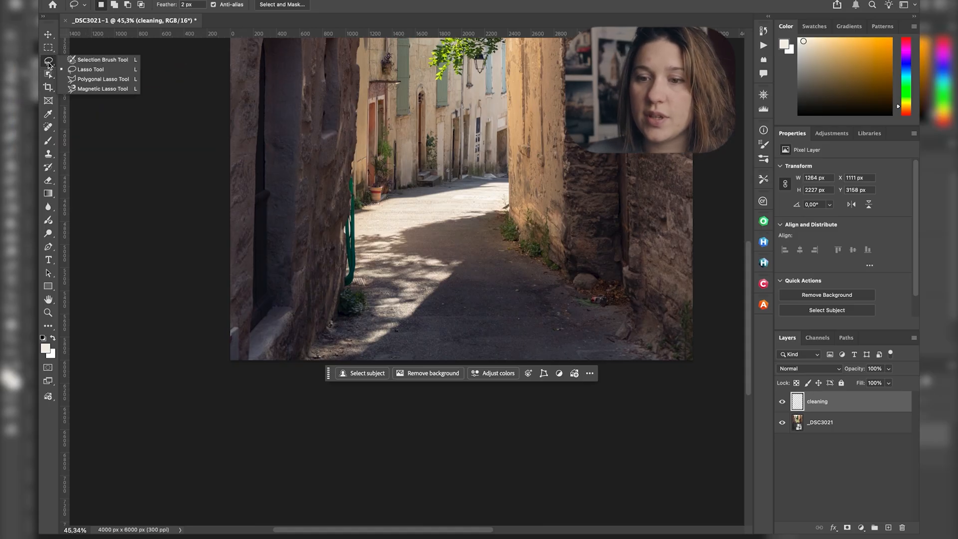
left_click(50, 65)
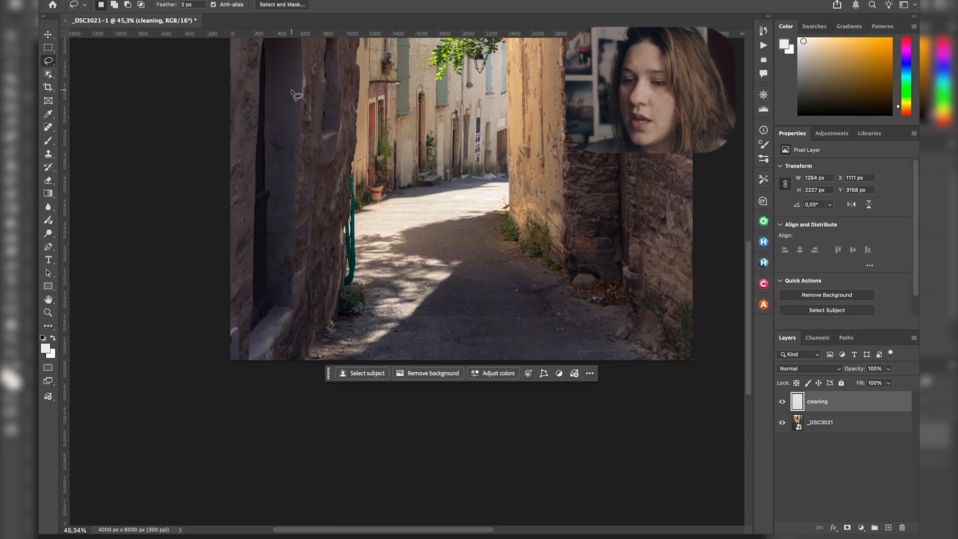
scroll(388, 205, "up", 3)
scroll(388, 205, "up", 1)
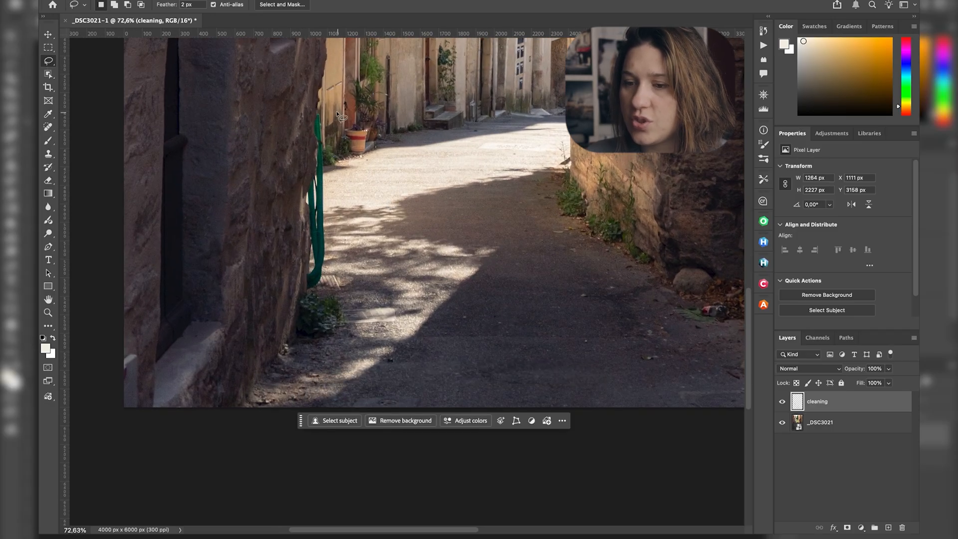
mouse_move(324, 114)
left_mouse_down()
mouse_move(346, 311)
mouse_move(338, 341)
mouse_move(294, 325)
left_mouse_up()
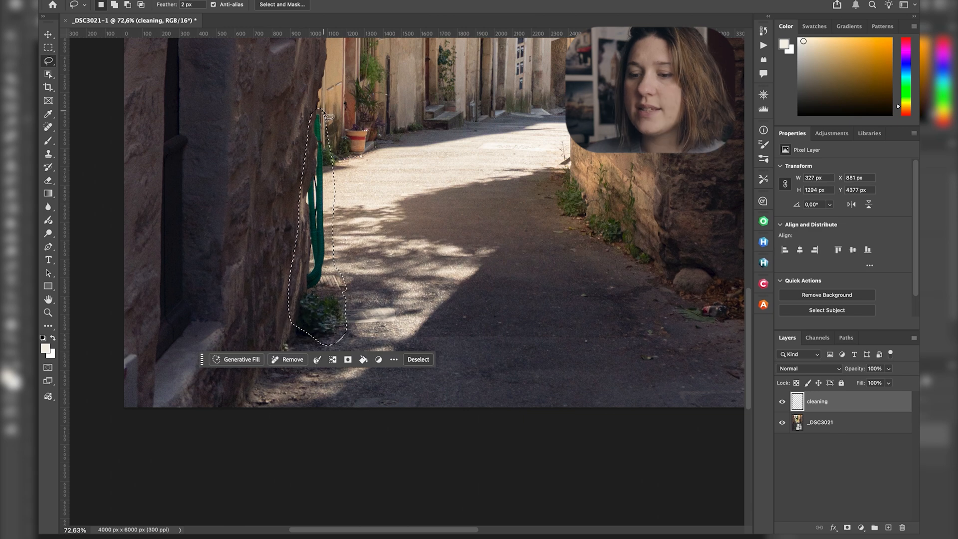
- Replace the selected area using Generative Fill with an empty prompt, compare the three variations and keep the first
left_click(240, 360)
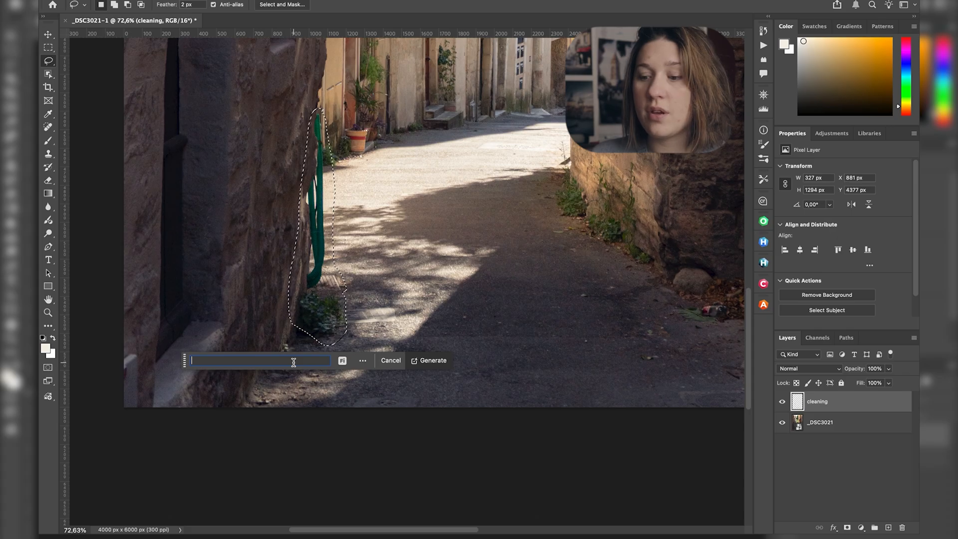
left_click(432, 362)
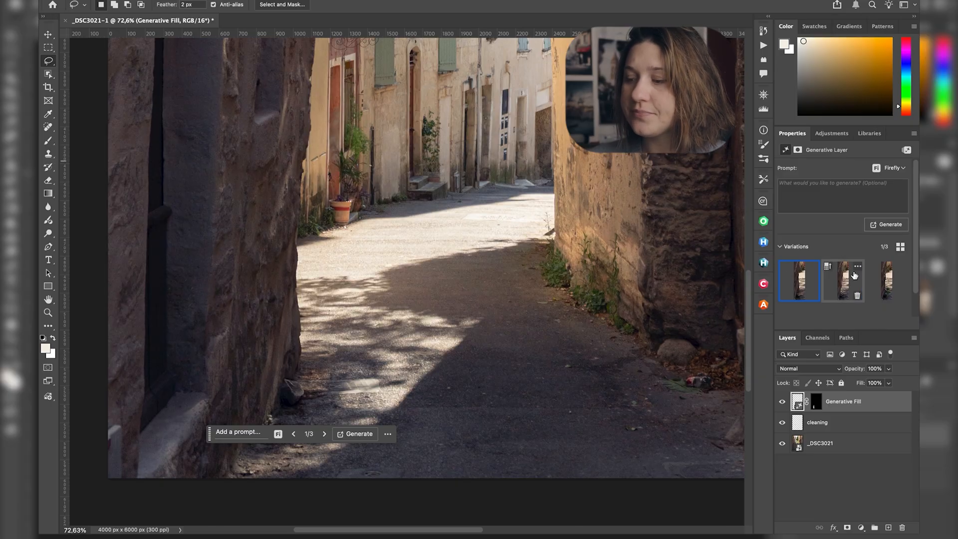
left_click(849, 286)
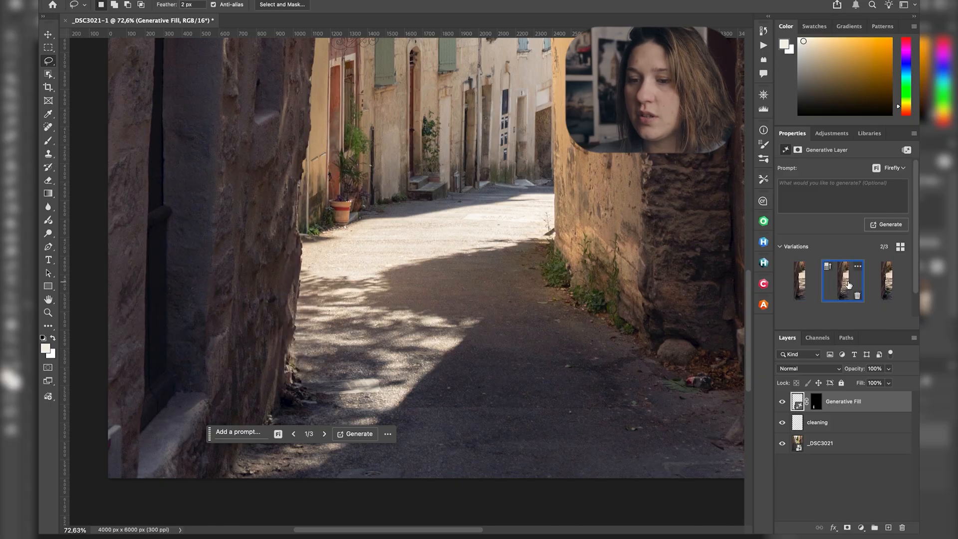
left_click(883, 286)
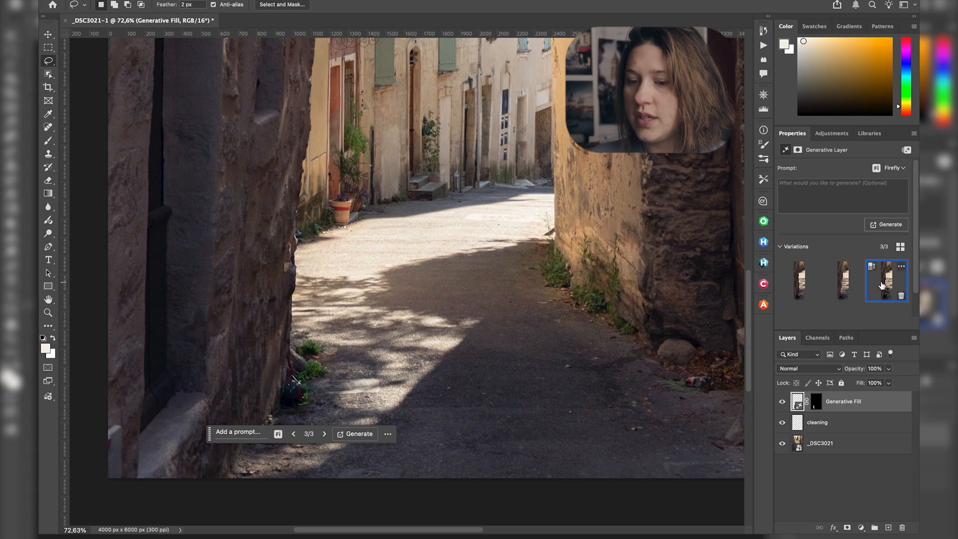
left_click(803, 279)
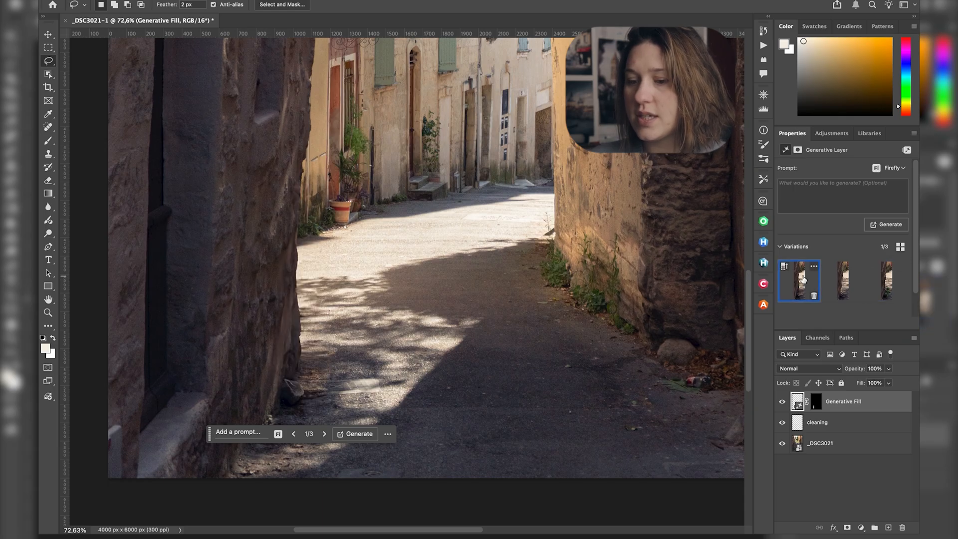
left_click(839, 283)
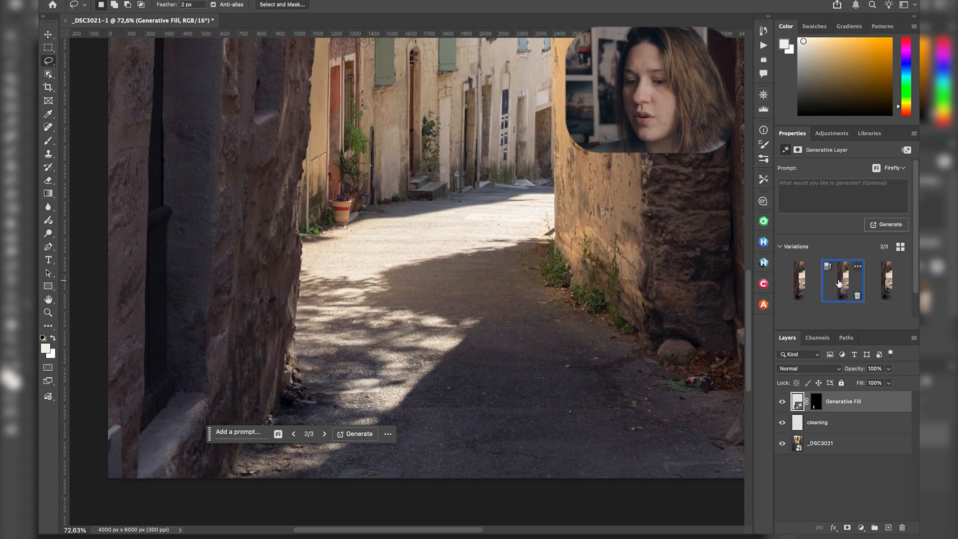
left_click(800, 281)
- Fit the whole photo in view, move the contextual bar below it, and hide the Generative Fill layer to compare
key("super+0")
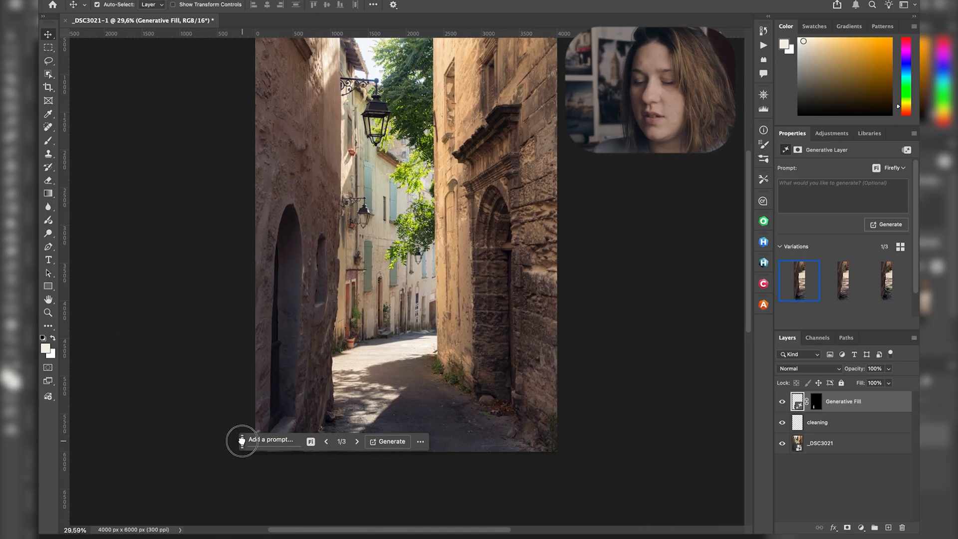
left_click_drag(242, 441, 255, 501)
scroll(393, 287, "up", 3)
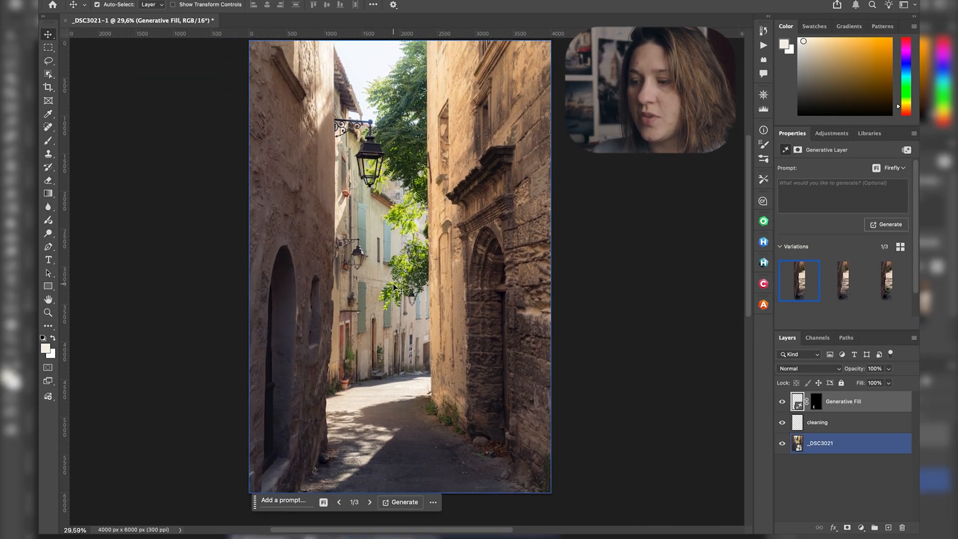
left_click(783, 404)
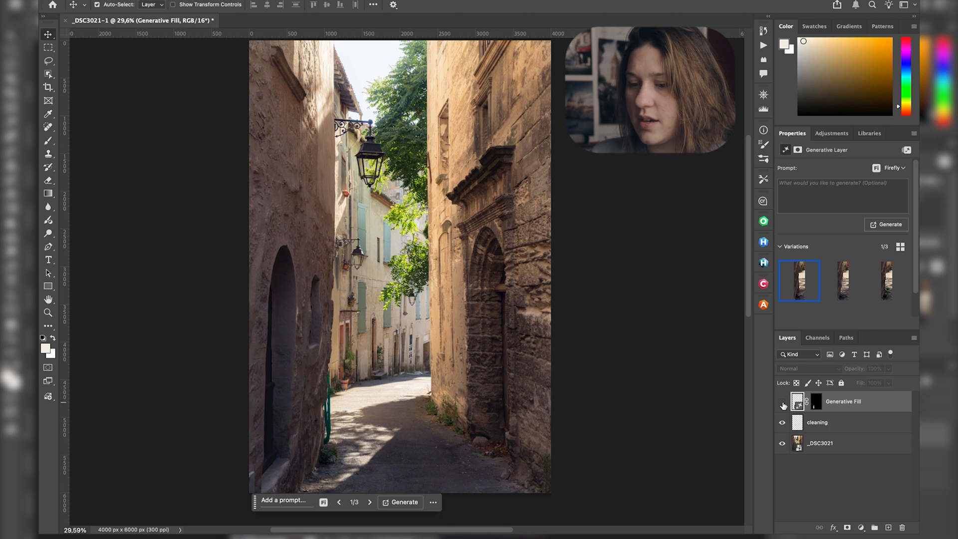
- Toggle the Generative Fill layer's visibility repeatedly to compare the street before and after, leaving it shown
left_click(783, 403)
left_click(783, 404)
left_click(783, 404)
left_click(783, 404)
left_click(783, 404)
- Select the Generative Fill and cleaning layers together and toggle their visibility to compare the photo with and without all the cleanup
left_click(844, 423, "shift")
key("super+comma")
key("super+comma")
key("super+comma")
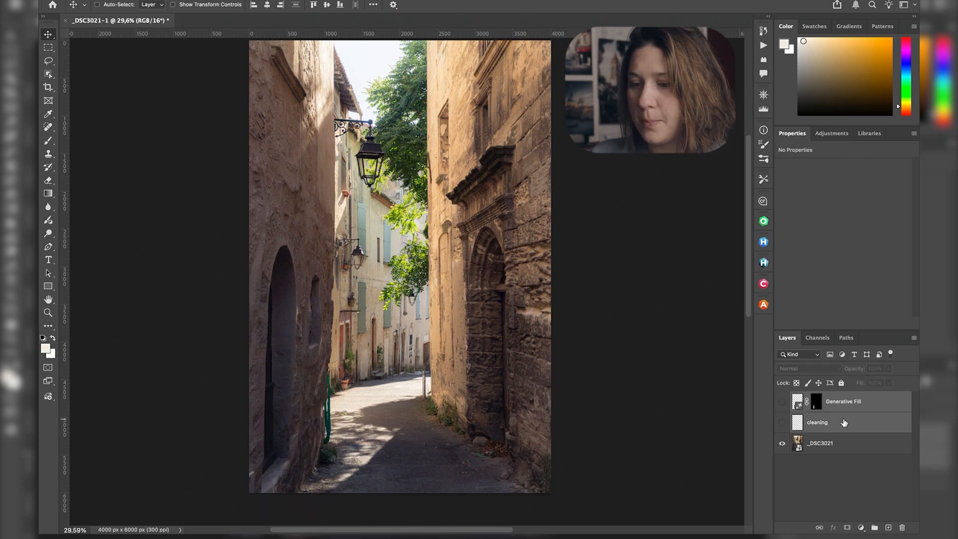
key("super+comma")
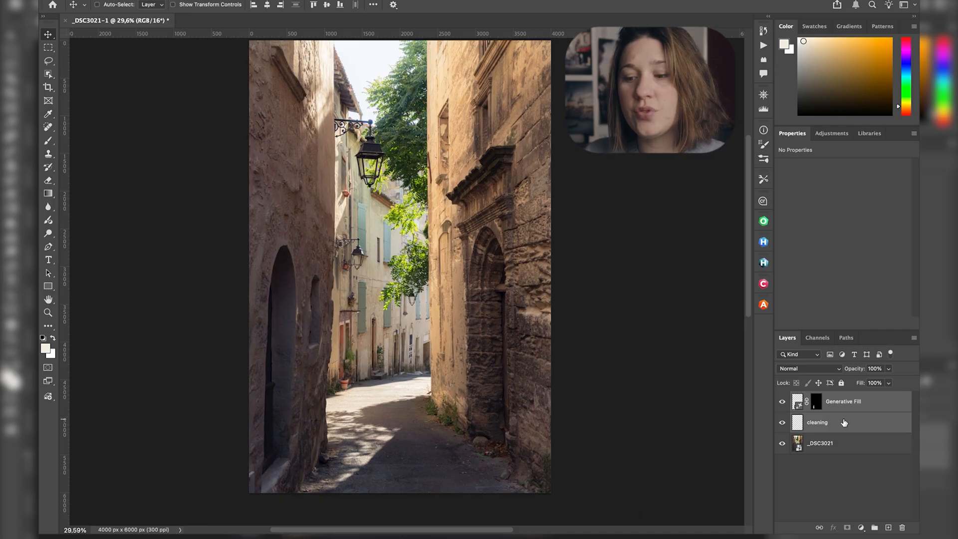
key("super+comma")
key("super+comma")
key("super+comma")
key("super+comma")
key("super+comma")
key("super+comma")
key("super+comma")
key("super+comma")
key("super+comma")
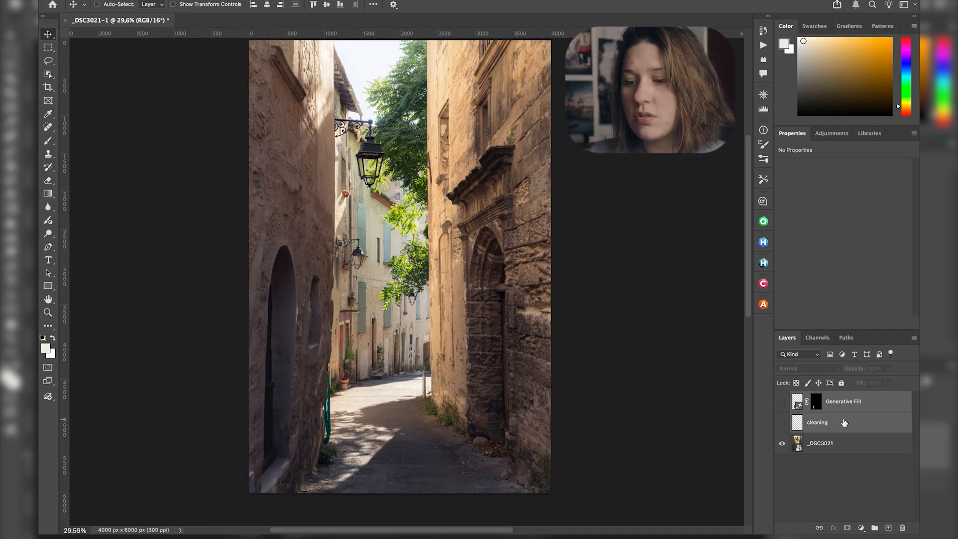
key("super+comma")
key("super+comma")
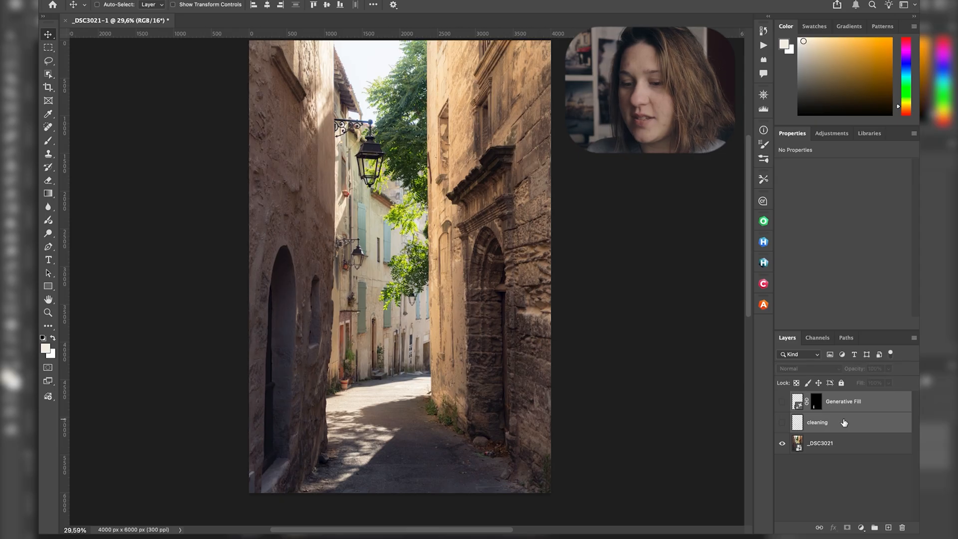
key("super+comma")
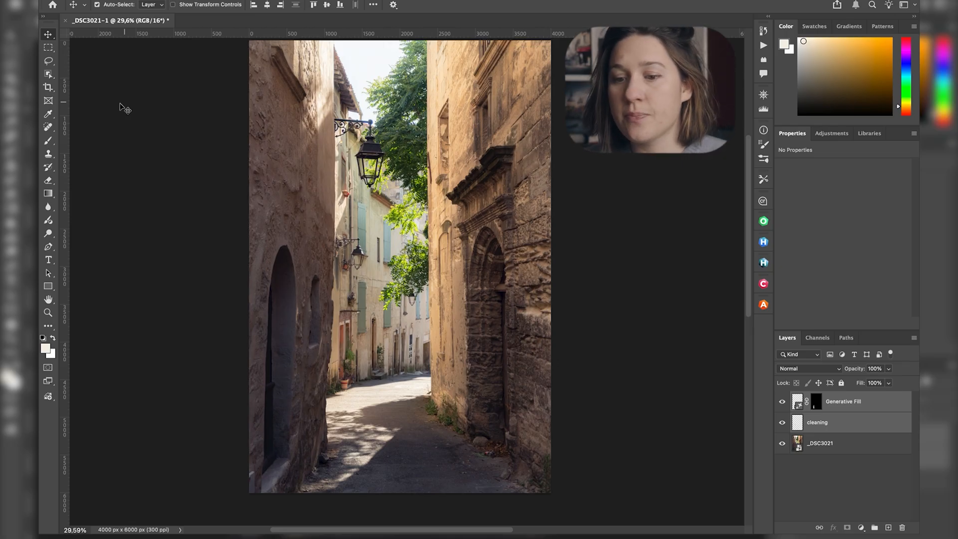
- Add a new empty layer above Generative Fill and set the Clone Stamp tool's flow to 100%
left_click(48, 141)
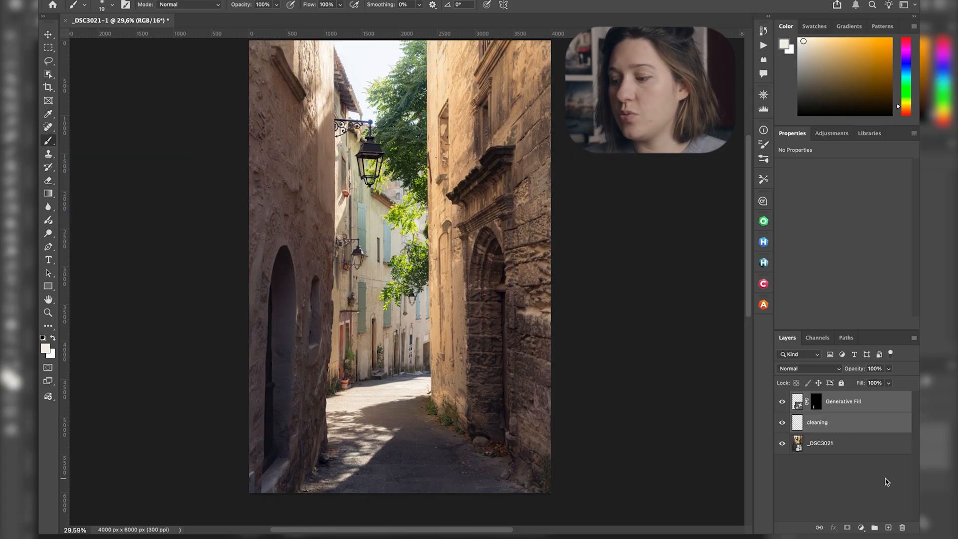
left_click(871, 424)
left_click(848, 405)
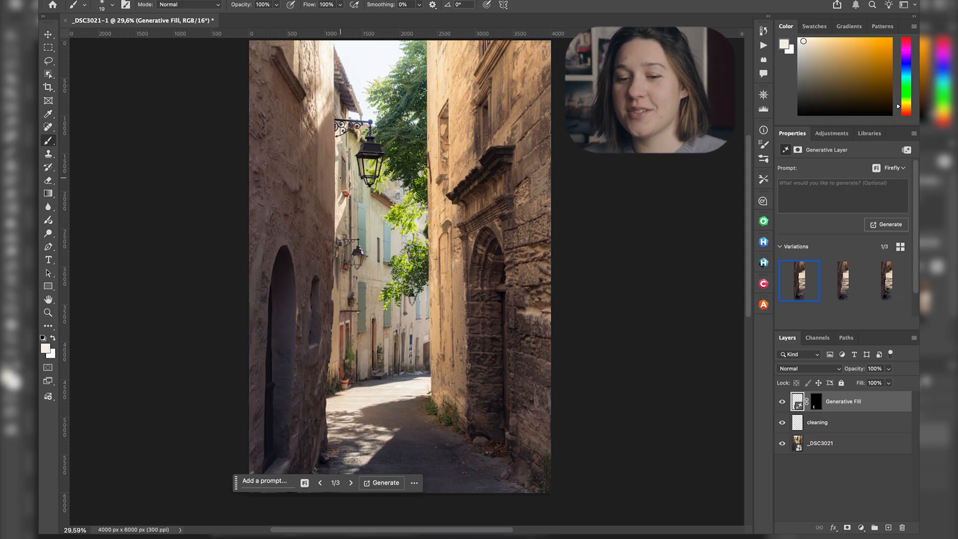
left_click(48, 155)
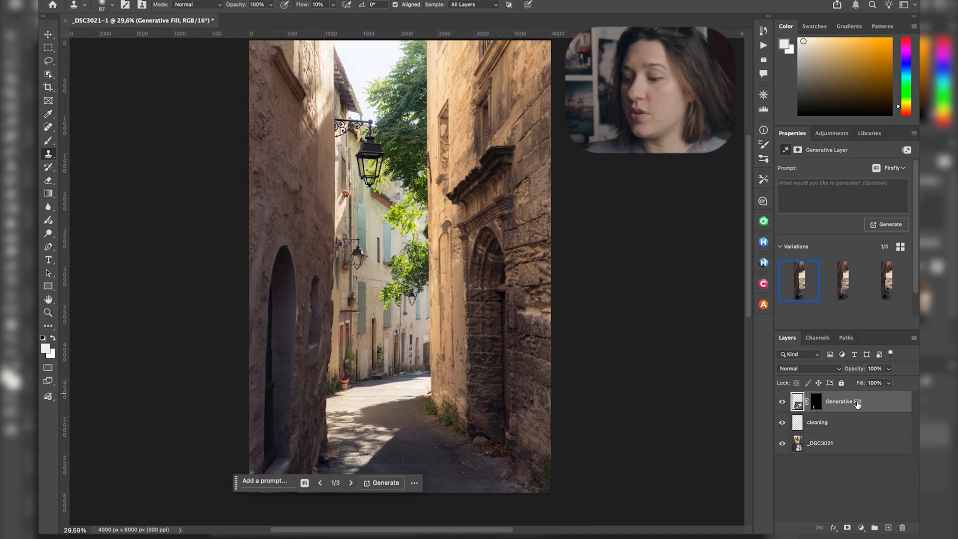
left_click(889, 528)
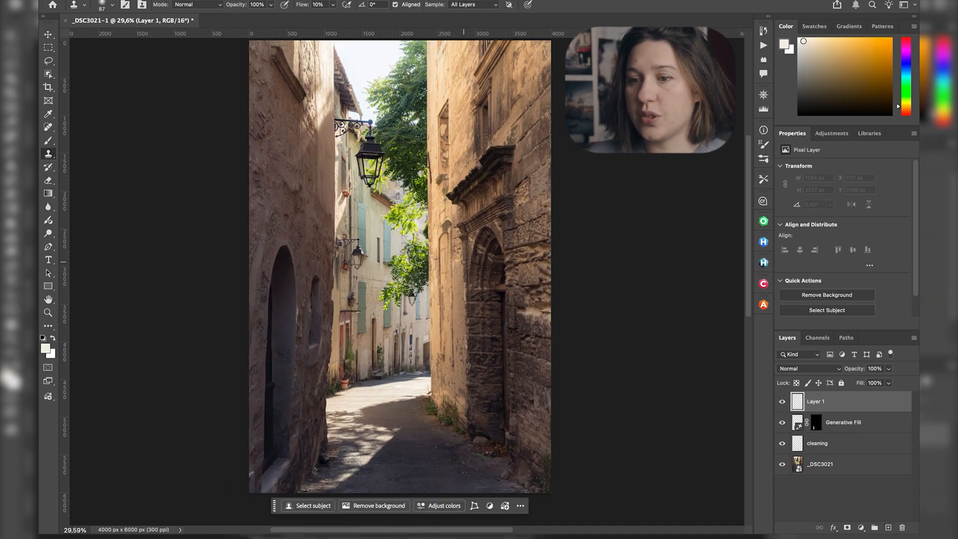
left_click_drag(324, 5, 301, 6)
type("100")
key("Return")
- Clone clean plaster over the small nail beside the wall crack using a 27 px Clone Stamp
scroll(404, 241, "up", 10)
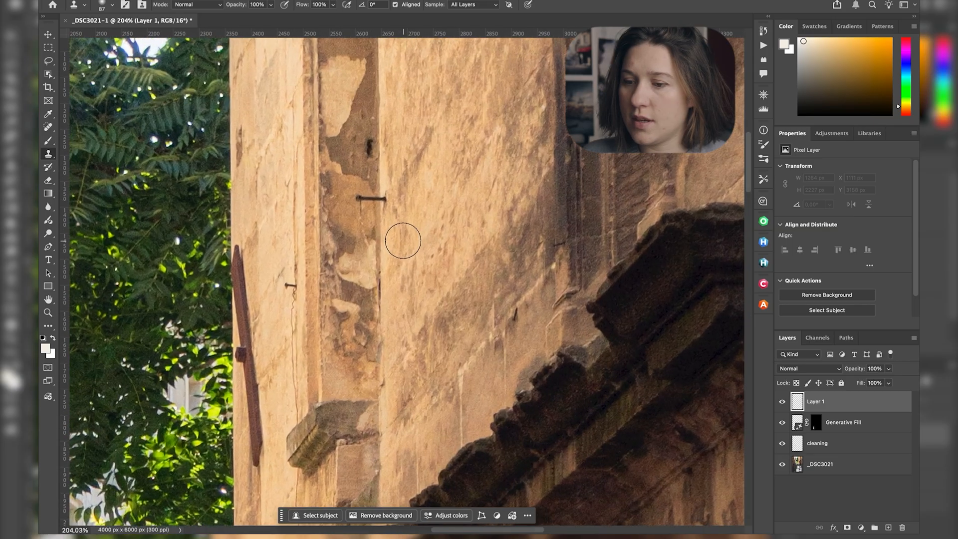
scroll(403, 241, "up", 3)
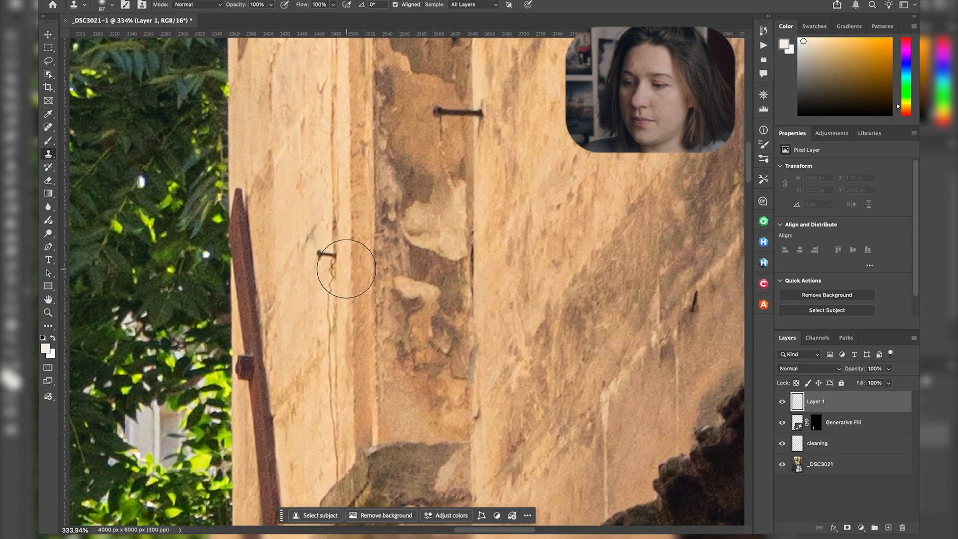
scroll(346, 269, "up", 2)
left_click_drag(323, 238, 279, 242)
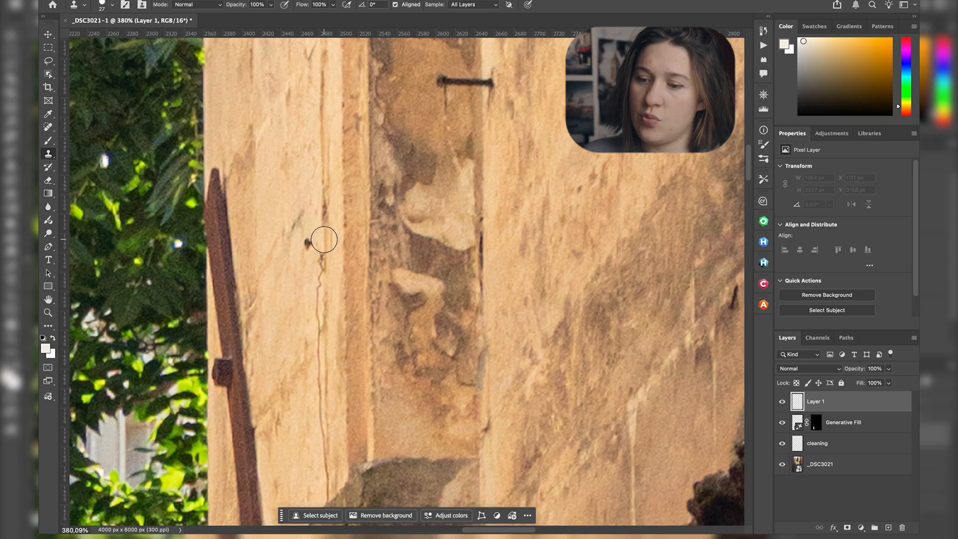
left_click(350, 194)
key("super+z")
left_click(328, 310, "alt")
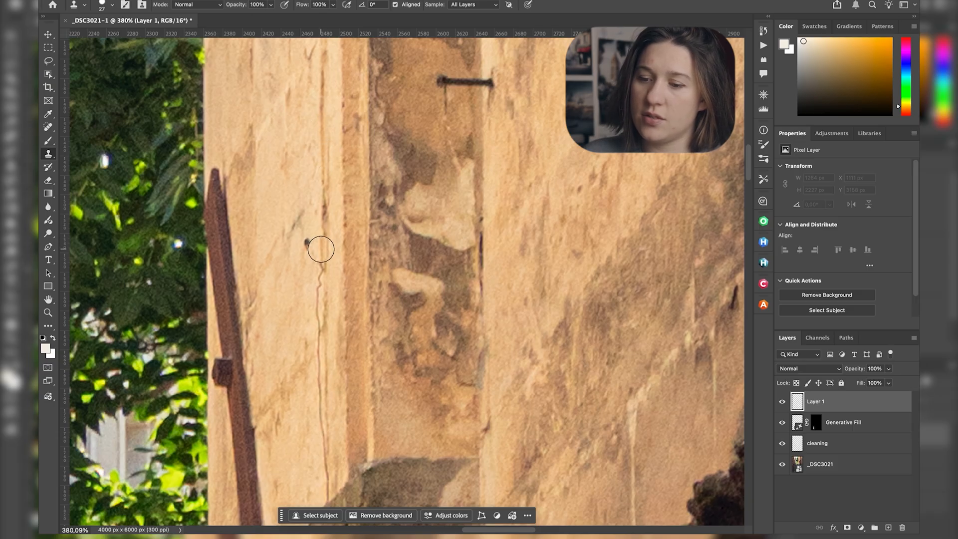
left_click(308, 245)
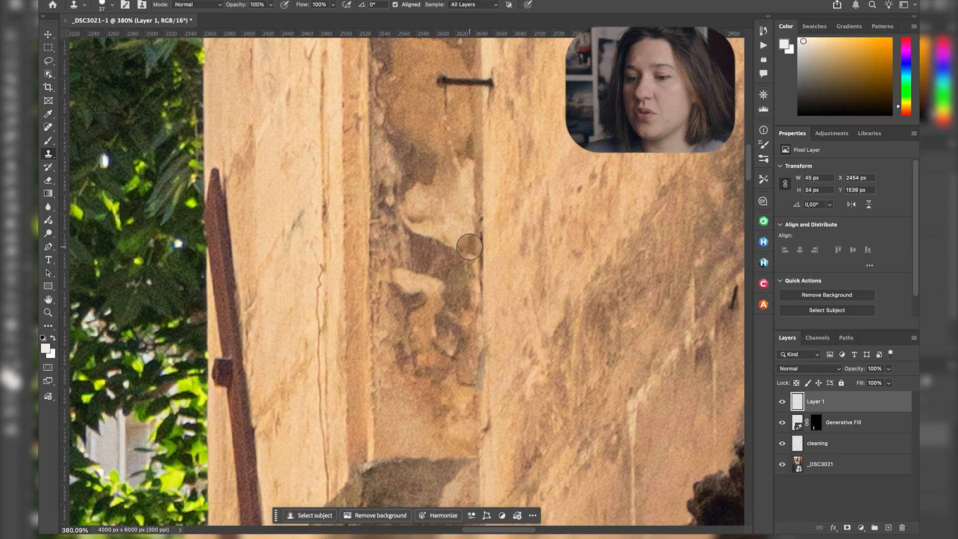
- Clone out the dark hole above the iron peg in the wall recess using a 16 px Clone Stamp and nearby texture
scroll(470, 247, "right", 3)
scroll(470, 246, "up", 5)
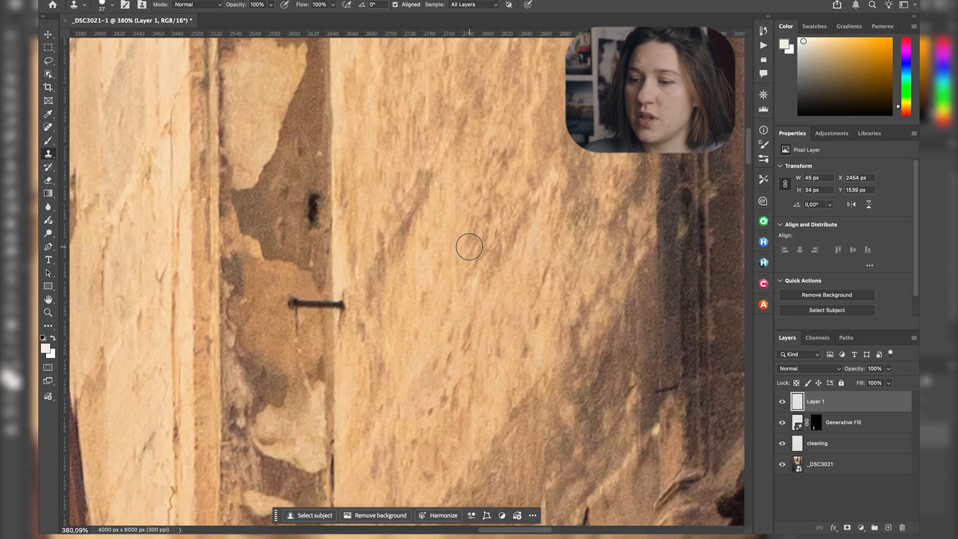
key("bracketleft")
left_click(313, 186, "alt")
mouse_move(315, 194)
left_mouse_down()
mouse_move(325, 191)
mouse_move(311, 221)
left_mouse_up()
key("super+z")
left_click_drag(315, 109, 310, 109, "ctrl+alt")
left_click(311, 98, "alt")
left_click_drag(323, 194, 312, 223)
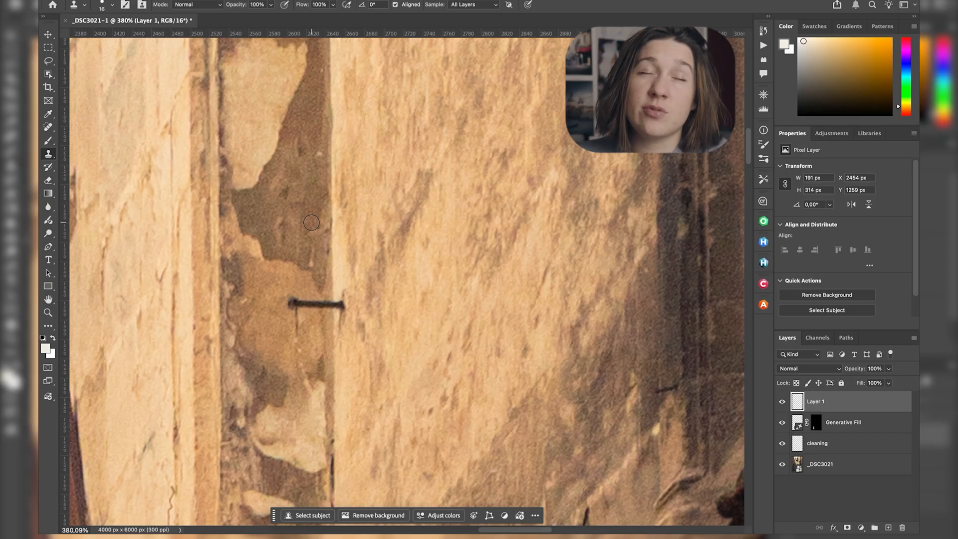
- Start a Pen tool path at the wall's edge and trace it around the upper tip of the rusty iron bar
scroll(507, 123, "down", 9)
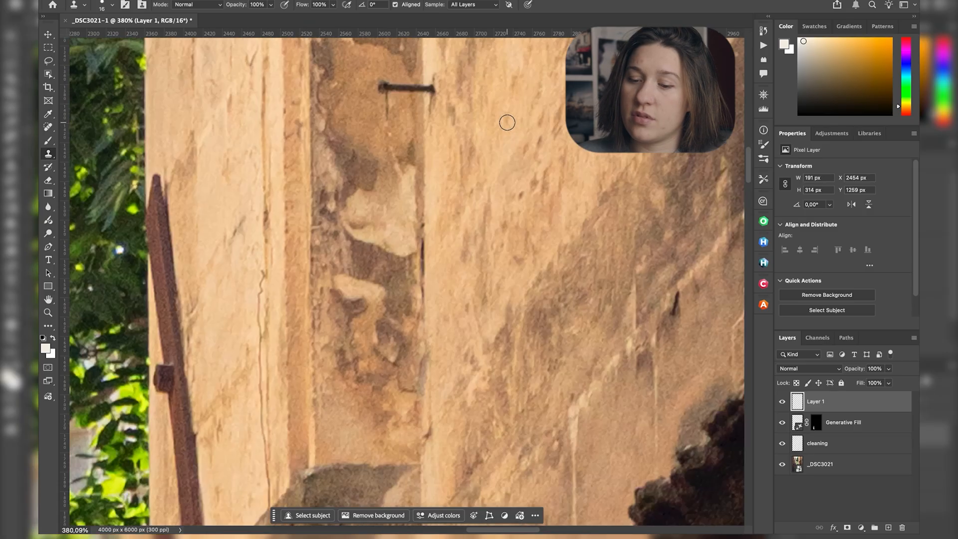
scroll(508, 122, "up", 14)
scroll(508, 123, "up", 10)
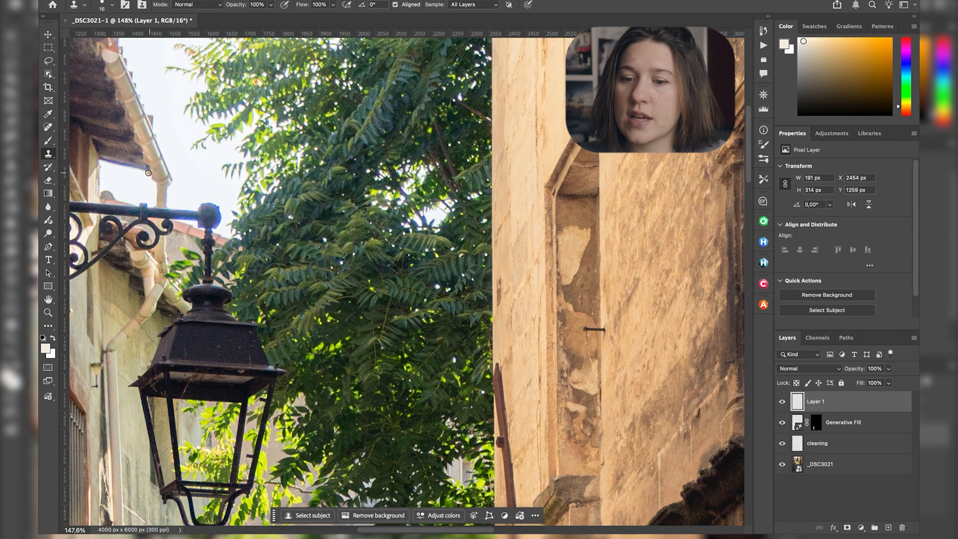
left_click(48, 249)
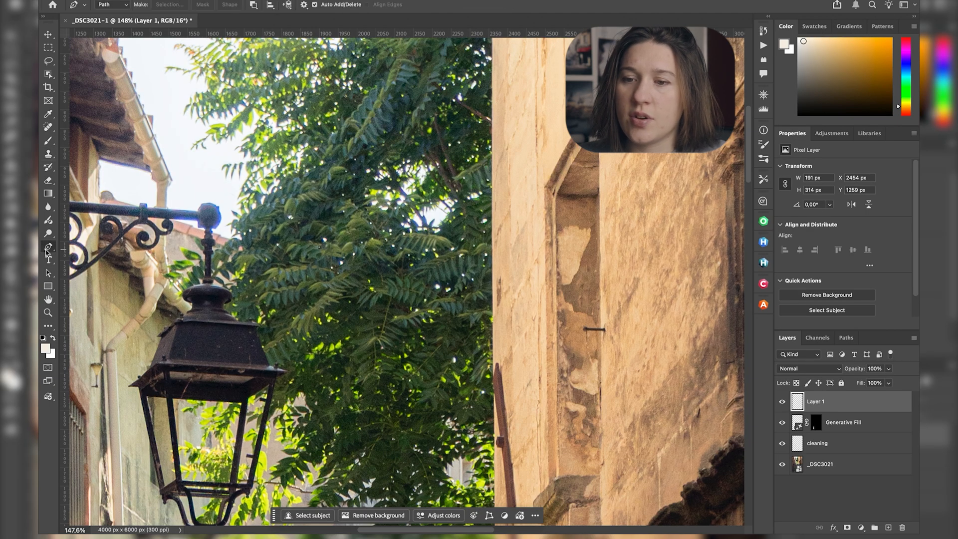
scroll(400, 240, "right", 5)
scroll(401, 239, "down", 3)
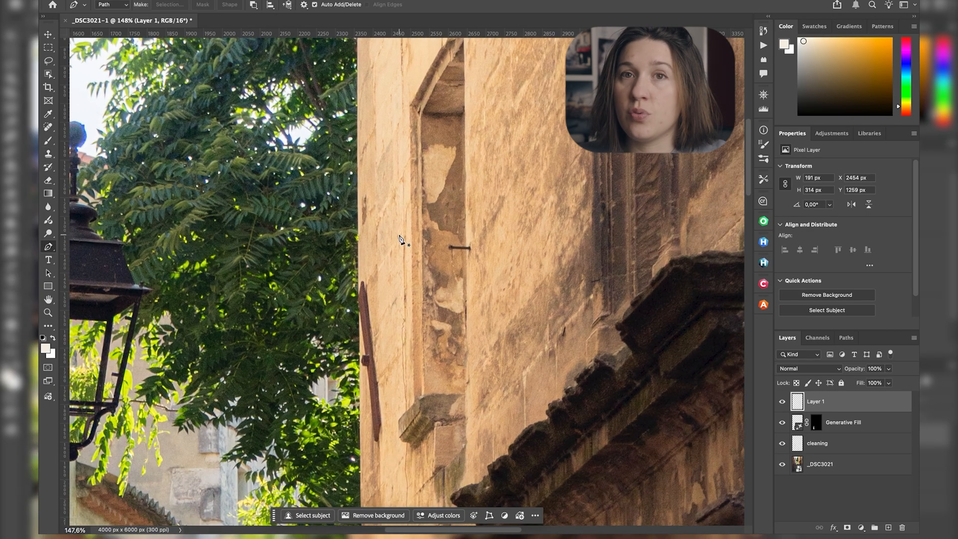
scroll(374, 313, "up", 5)
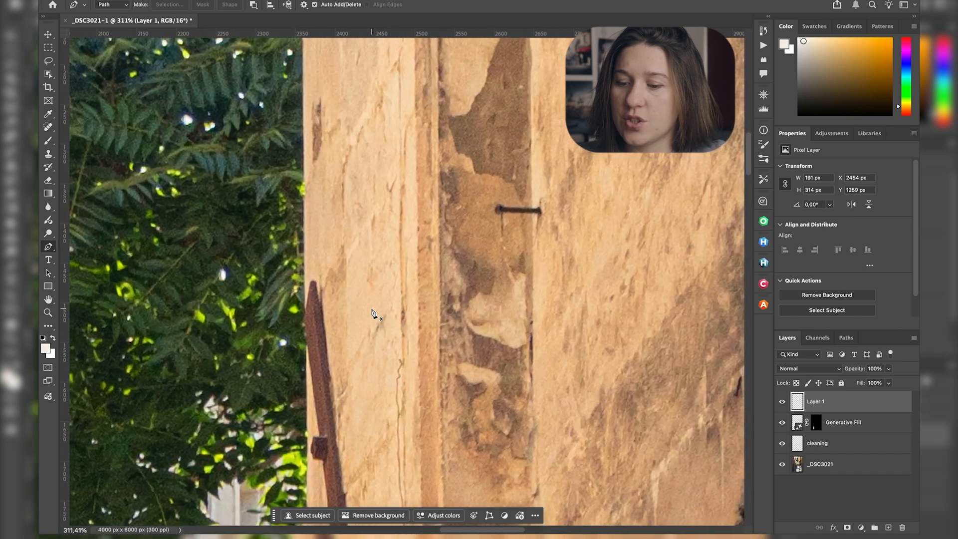
scroll(371, 310, "up", 1)
scroll(374, 313, "down", 6)
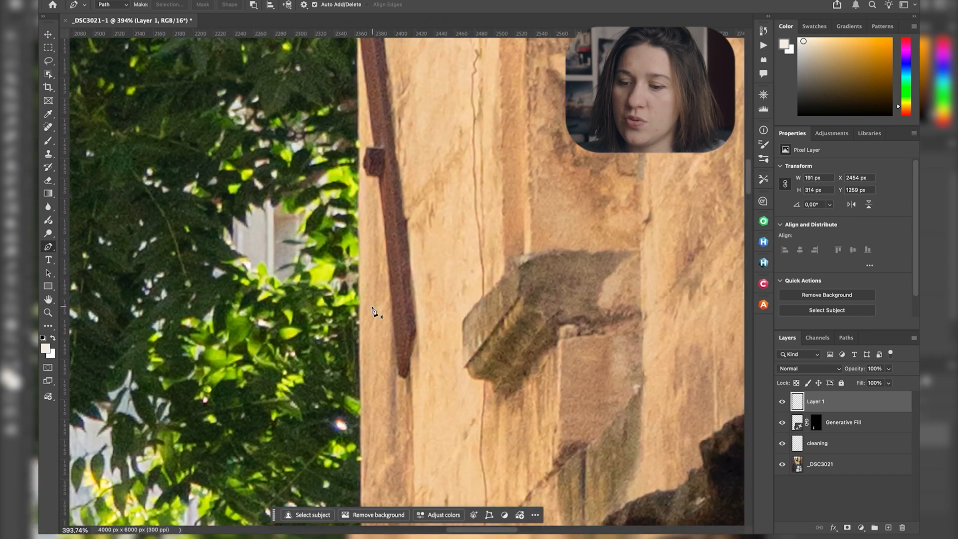
scroll(374, 313, "up", 4)
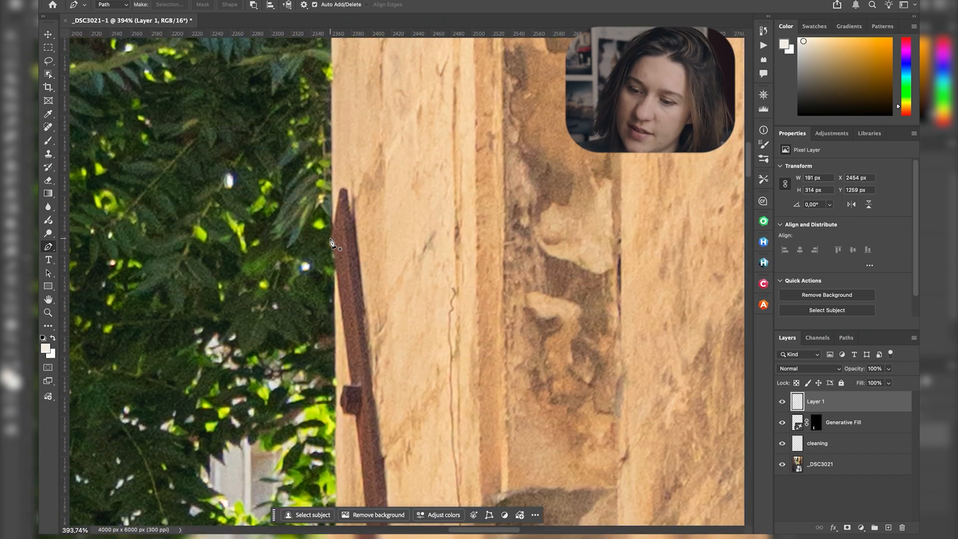
left_click(331, 235)
left_click(335, 225)
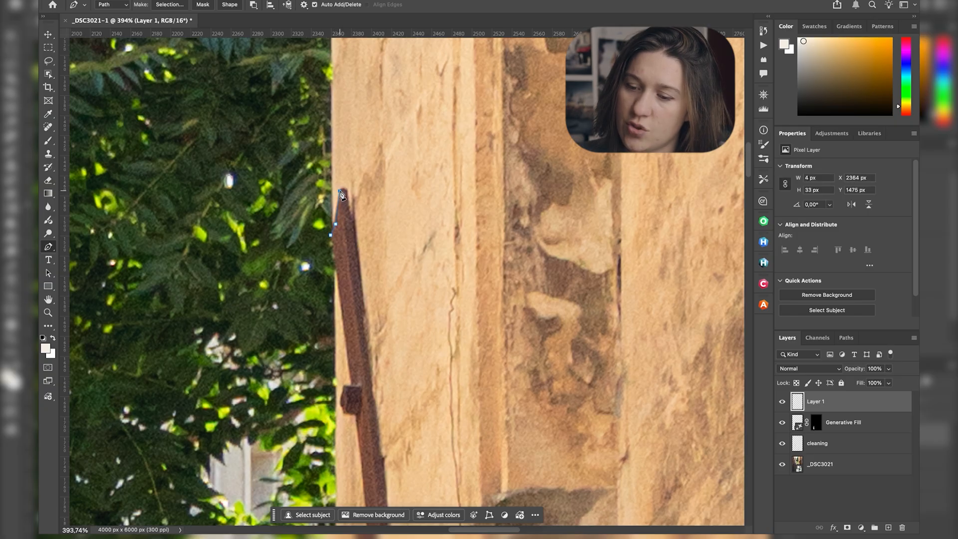
scroll(345, 195, "up", 5)
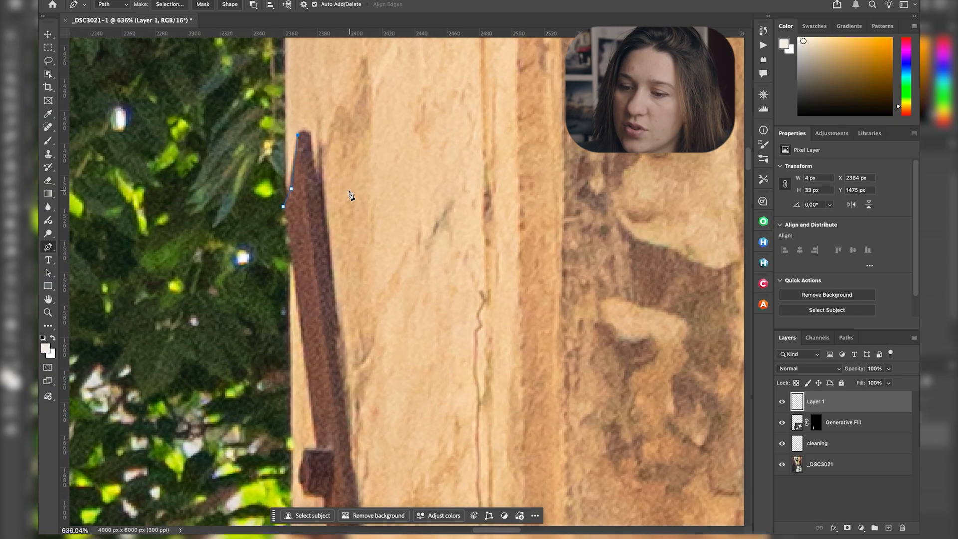
scroll(350, 195, "up", 2)
scroll(350, 196, "left", 1)
left_click(318, 156)
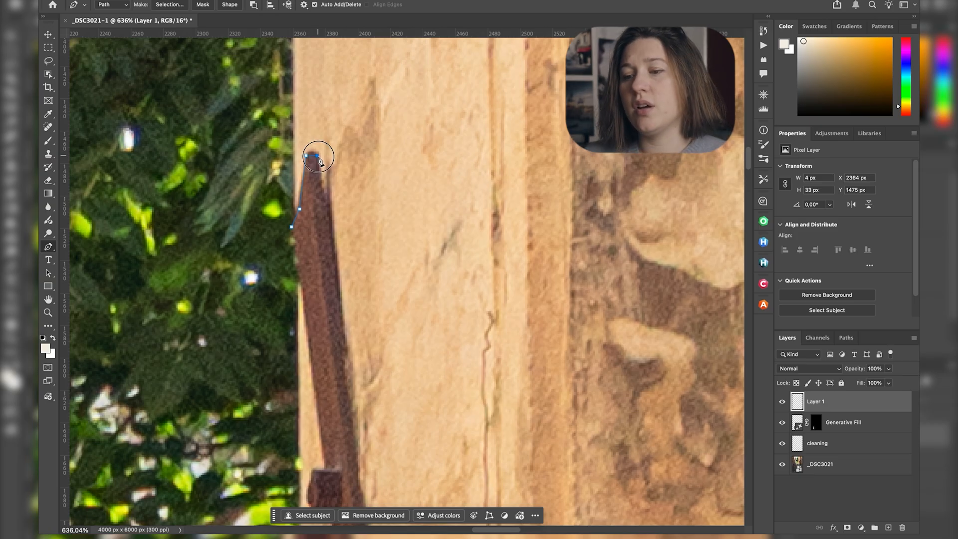
mouse_move(320, 161)
left_mouse_down()
mouse_move(331, 165)
mouse_move(323, 168)
left_mouse_up()
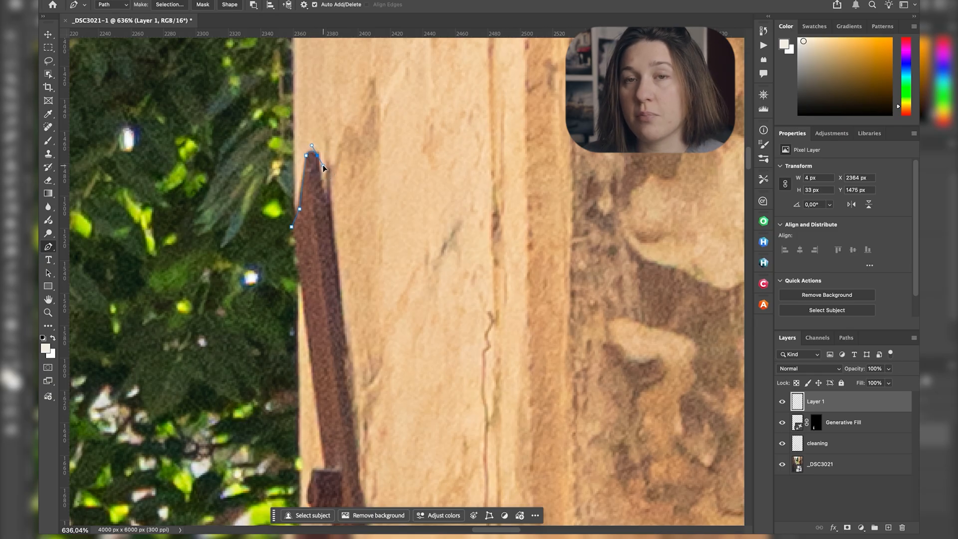
left_click(325, 194)
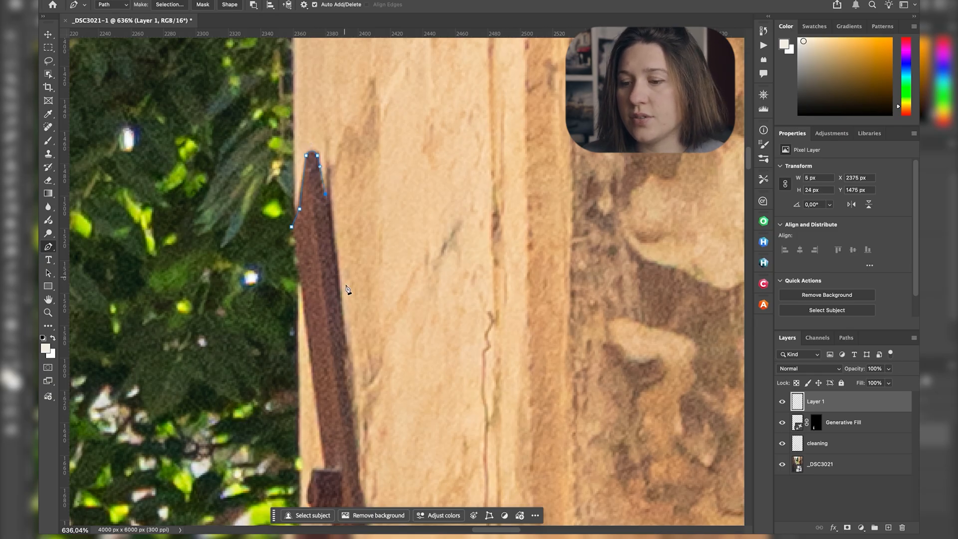
- Continue the path down the right edge of the iron bar past the bolt, redoing the misplaced point
left_click(344, 332)
scroll(344, 332, "down", 5)
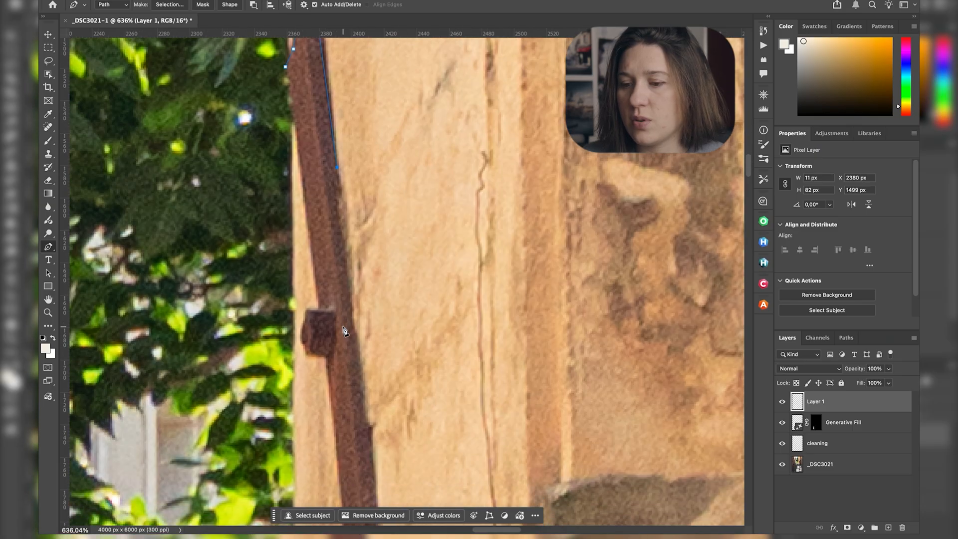
left_click(353, 303)
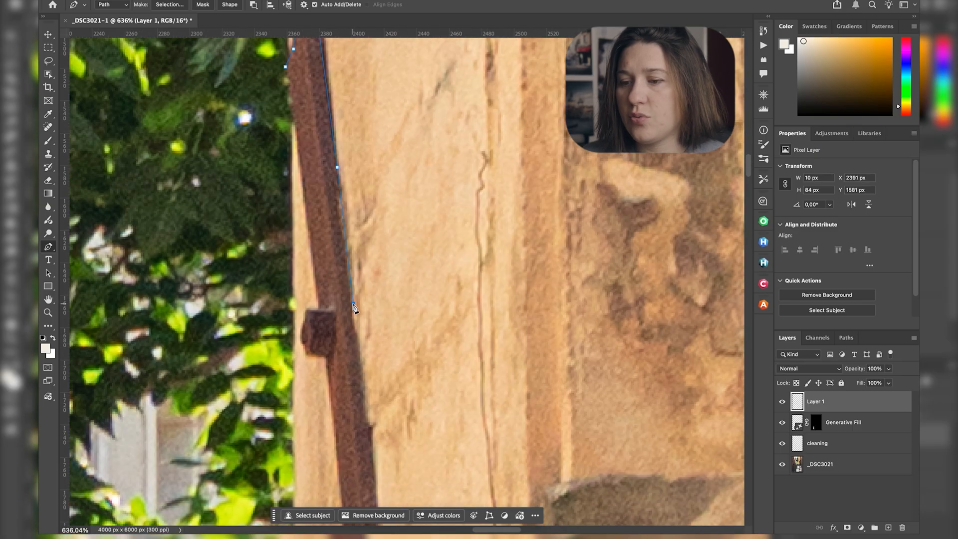
key("ctrl+z")
left_click(344, 193)
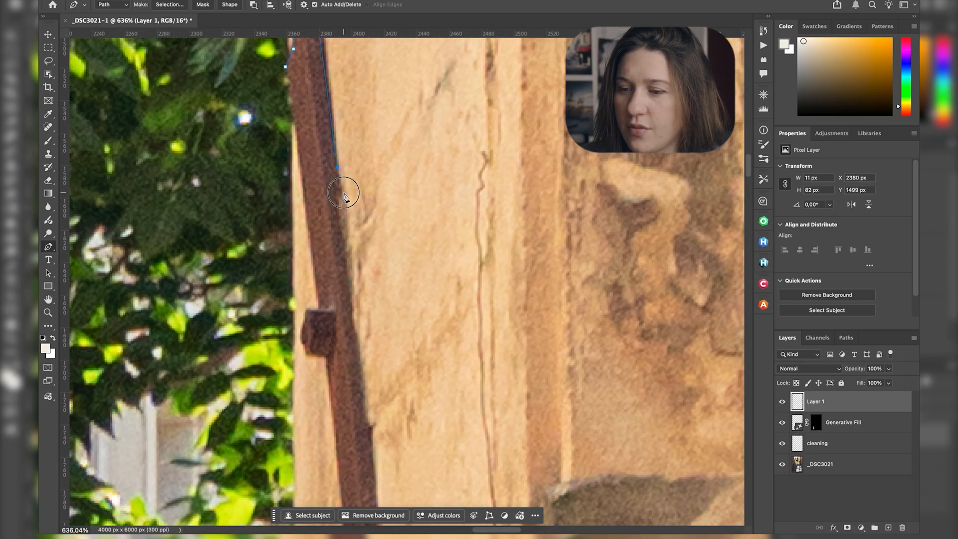
left_click_drag(339, 208, 340, 218)
left_click(352, 305)
left_click_drag(357, 331, 359, 341)
scroll(360, 336, "down", 3)
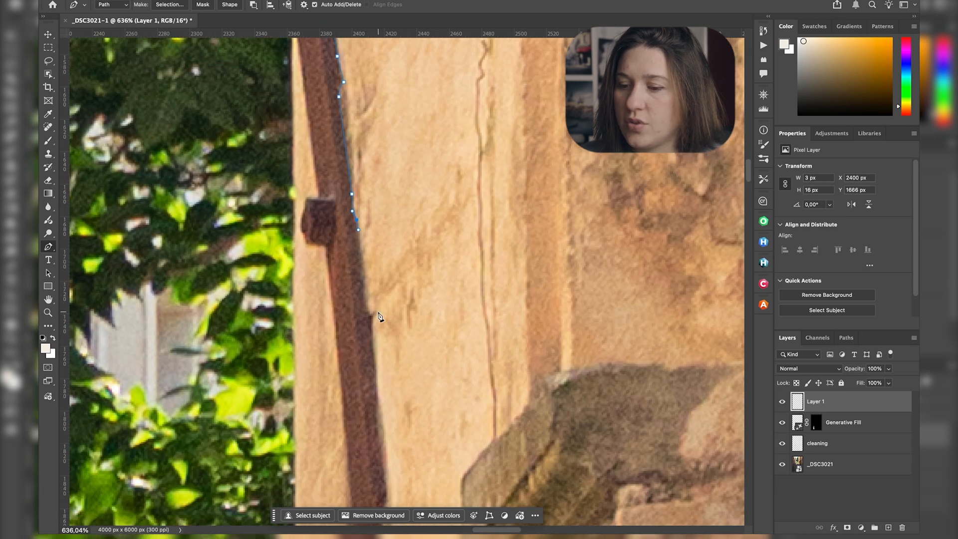
scroll(371, 317, "down", 3)
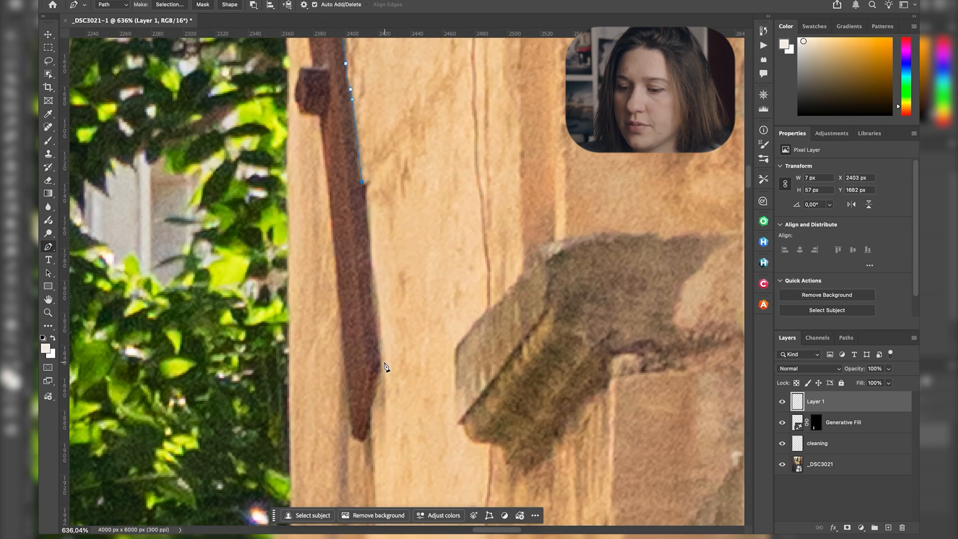
- Trace the path around the iron bar's pointed lower end with closely spaced anchor points
left_click(383, 361)
left_click(375, 383)
left_click(373, 407)
left_click(370, 428)
left_click(366, 442)
left_click(352, 433)
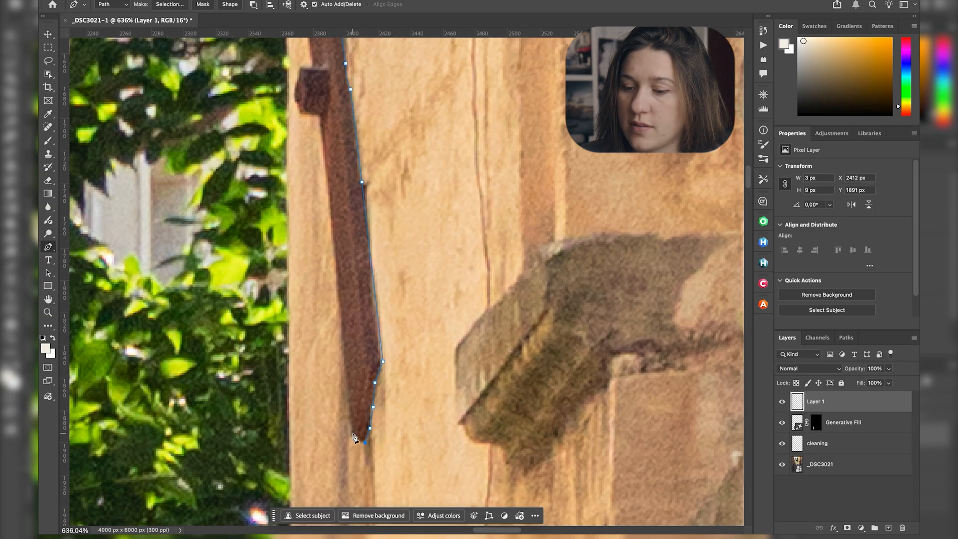
- Continue the path up the left edge of the iron bar and around its protruding bolt head
scroll(353, 434, "up", 1)
left_click(345, 233)
scroll(345, 234, "up", 2)
left_click(338, 232)
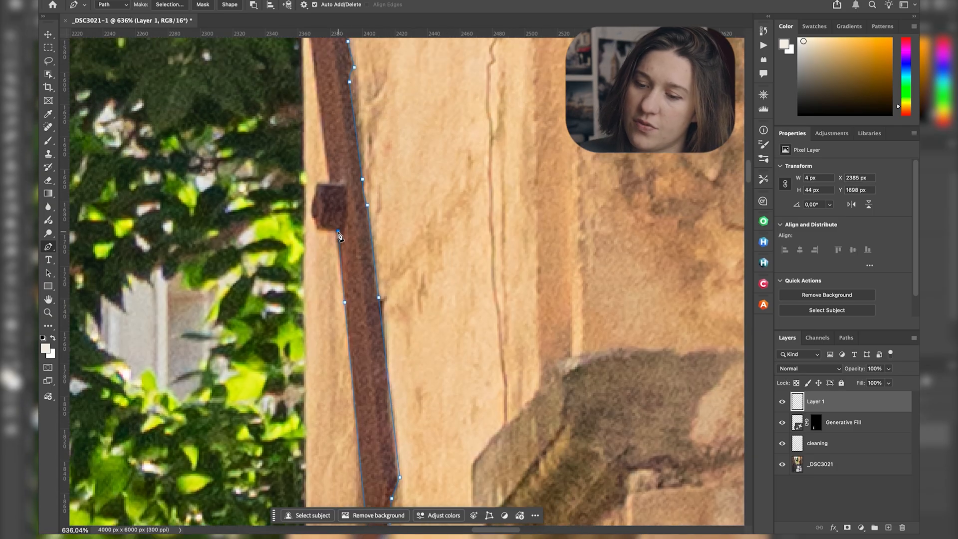
left_click(316, 230)
left_click(314, 220)
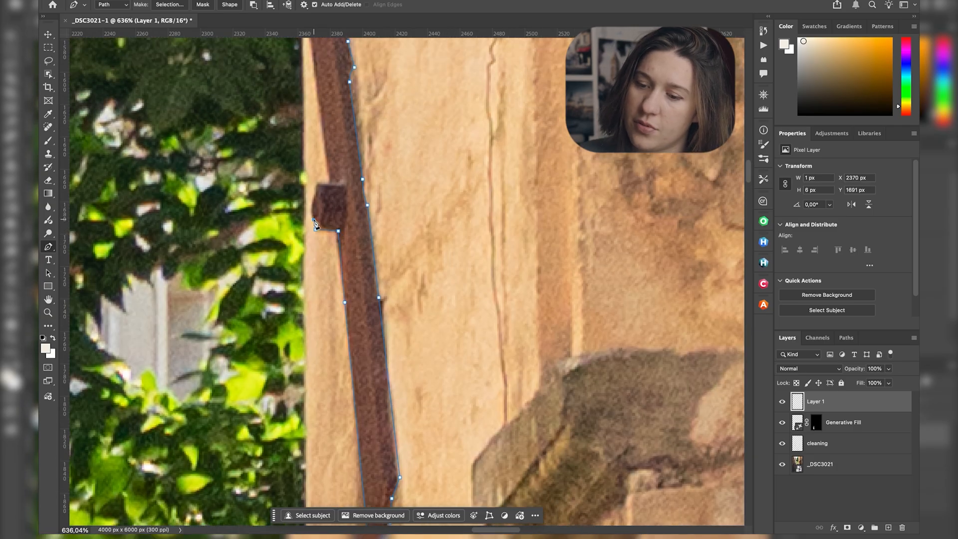
left_click(306, 204)
left_click(326, 195)
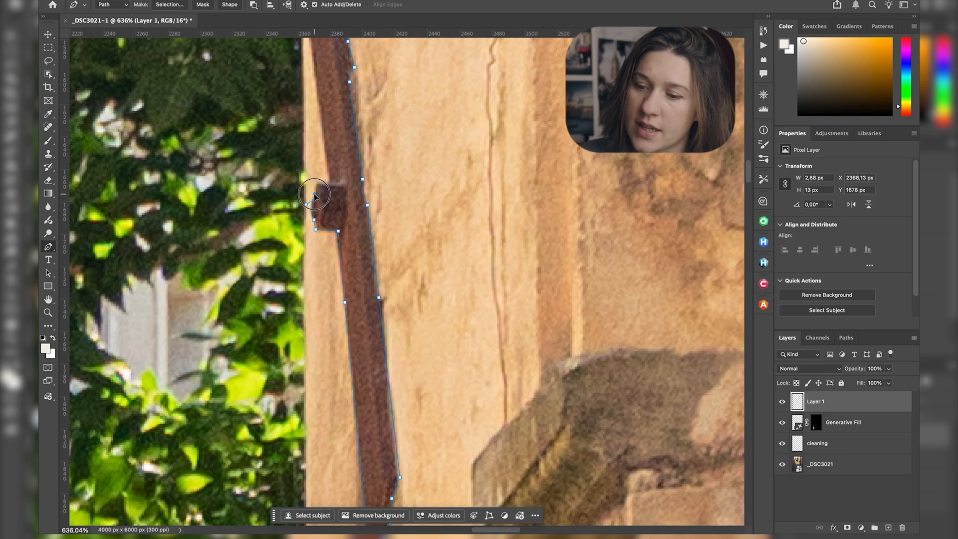
- Trace the upper left edge of the bar and close the path at its starting point, undoing and redoing the closure
scroll(327, 190, "up", 3)
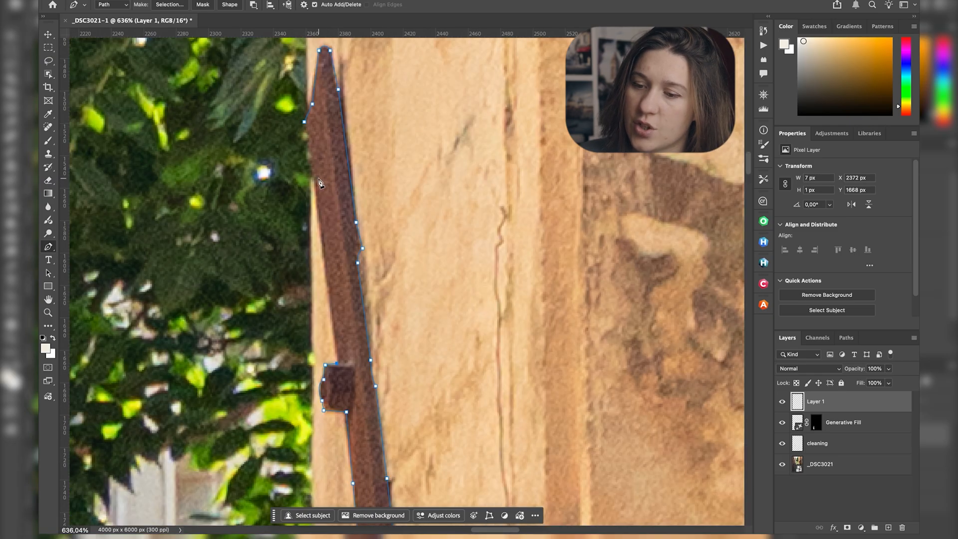
left_click(313, 170)
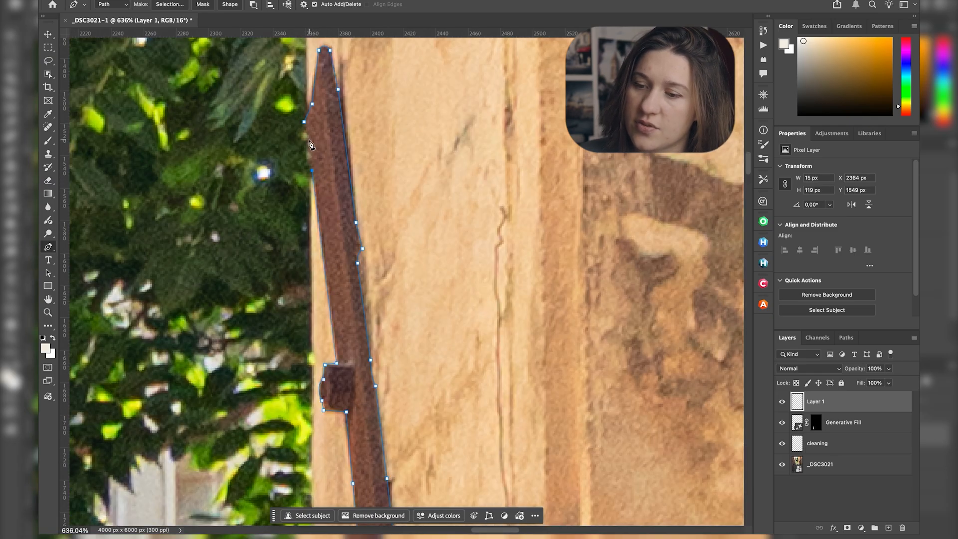
left_click(305, 123)
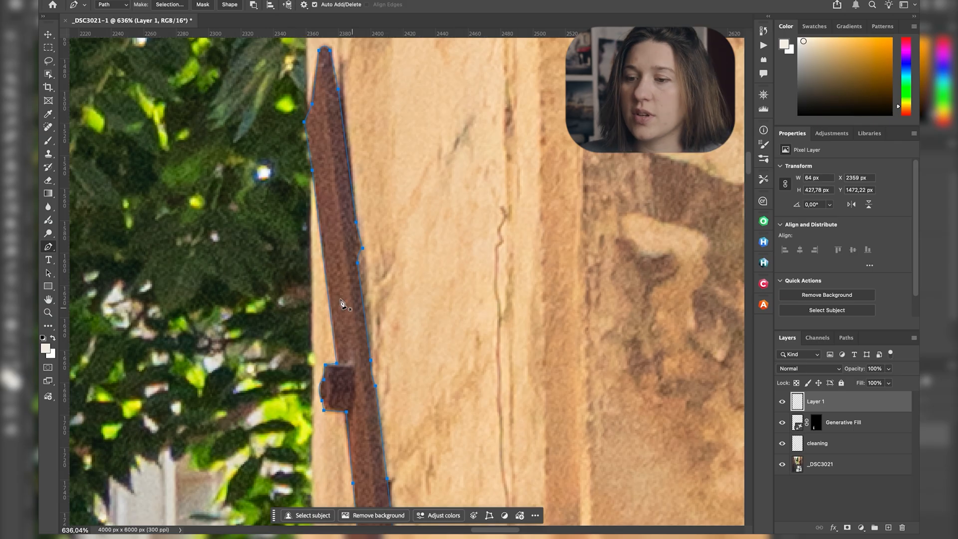
key("super+z")
key("super+z")
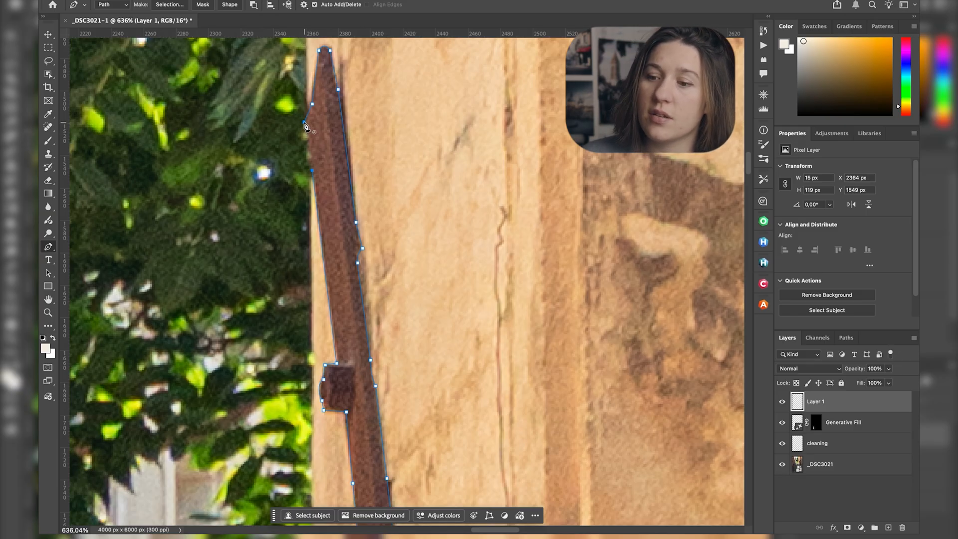
left_click(305, 123)
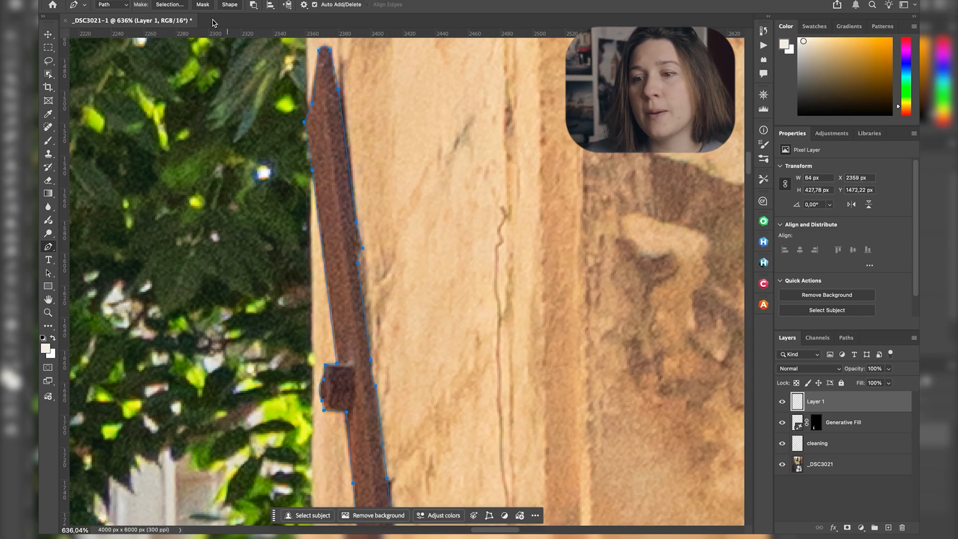
- Convert the closed path into a new anti-aliased selection with a 1-pixel feather radius
left_click(169, 5)
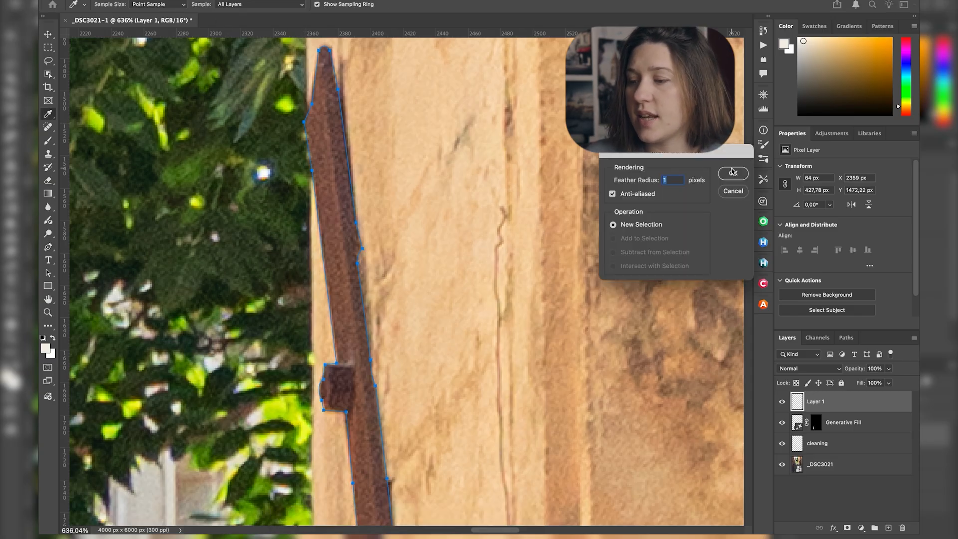
left_click(734, 175)
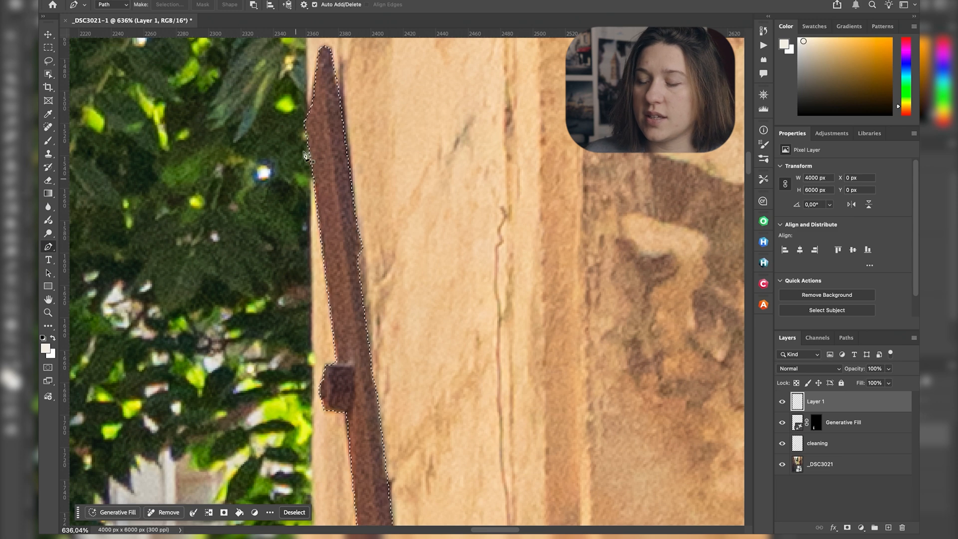
scroll(418, 184, "down", 2)
scroll(418, 185, "down", 2)
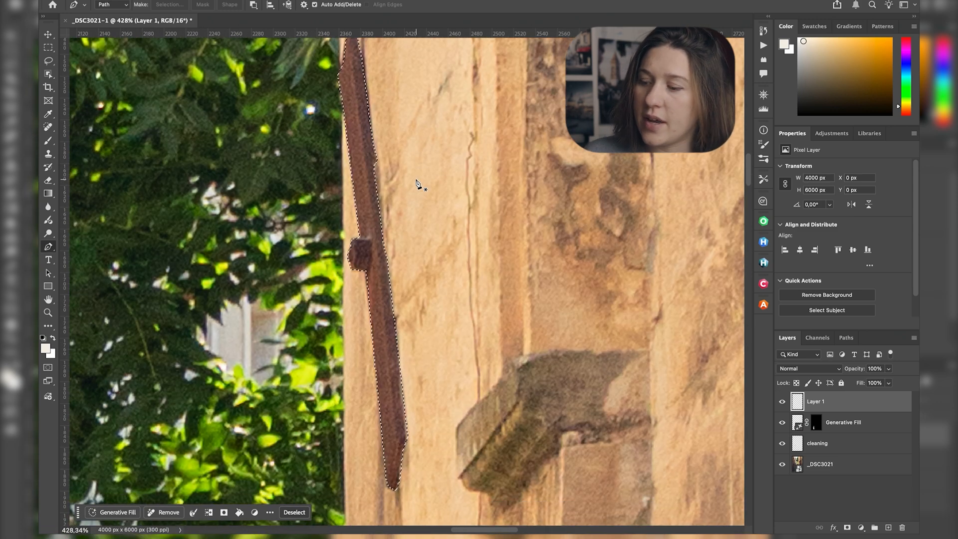
scroll(419, 188, "down", 1)
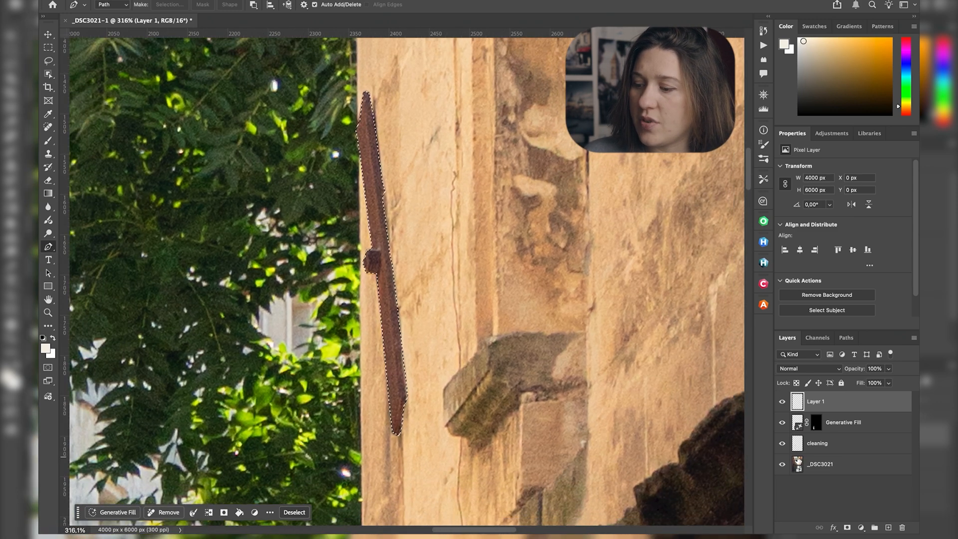
- Copy the selected iron bar from the _DSC3021 layer onto a new layer
left_click(798, 463)
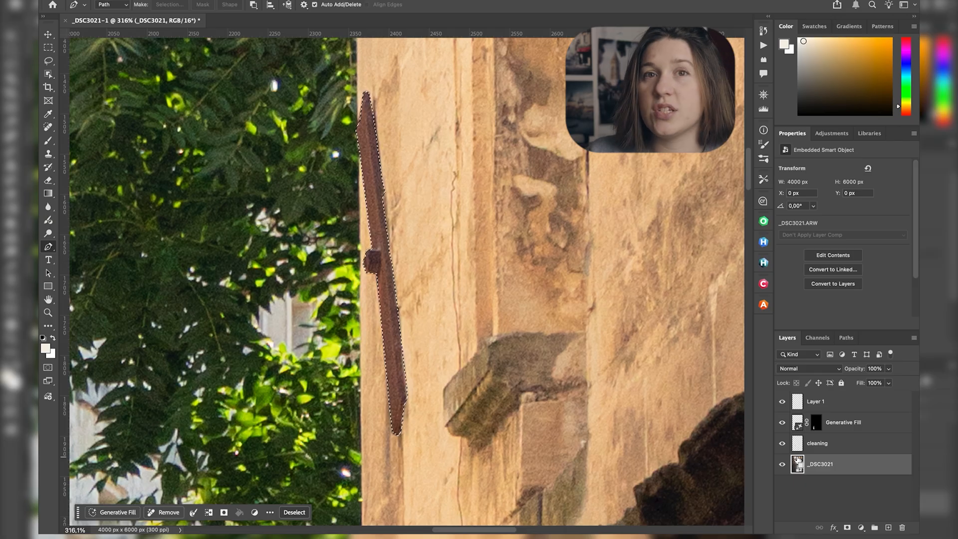
key("ctrl+j")
key("ctrl+0")
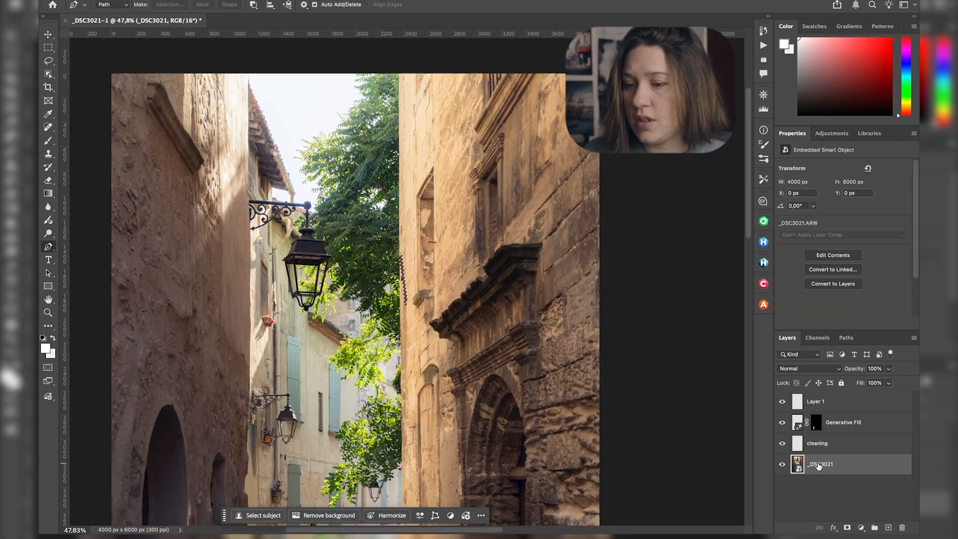
key("ctrl+d")
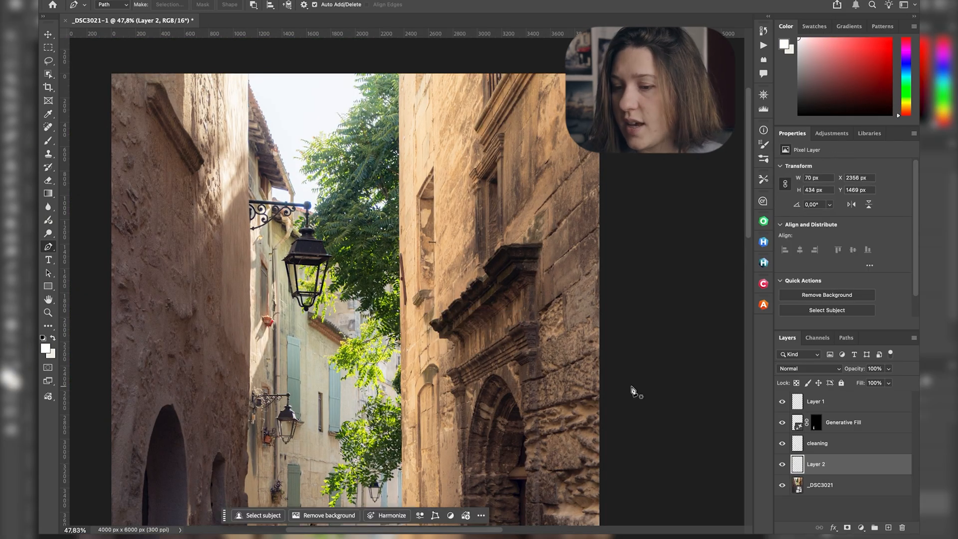
- Show only the copied iron bar's layer to check the cutout, and restore the visibility of the other layers
scroll(633, 391, "up", 8)
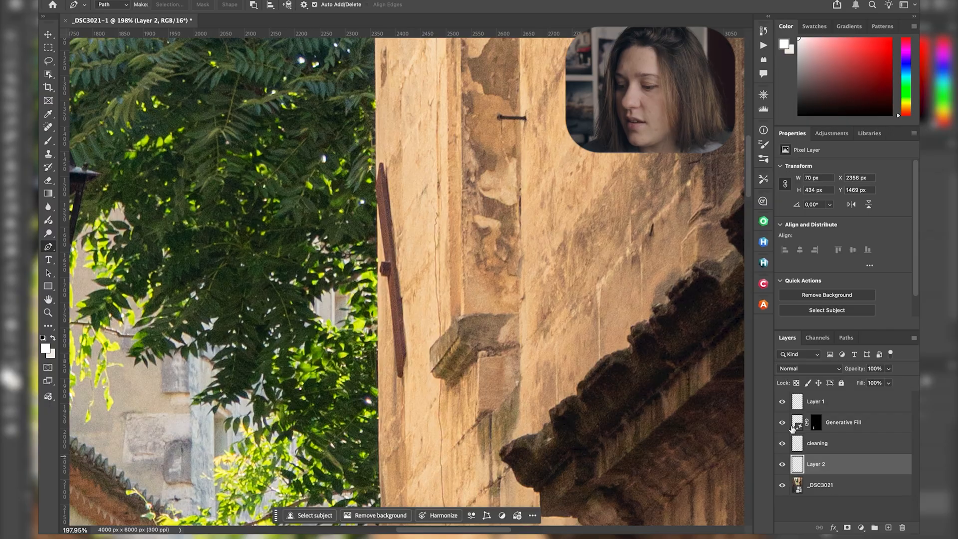
left_click(782, 466, "alt")
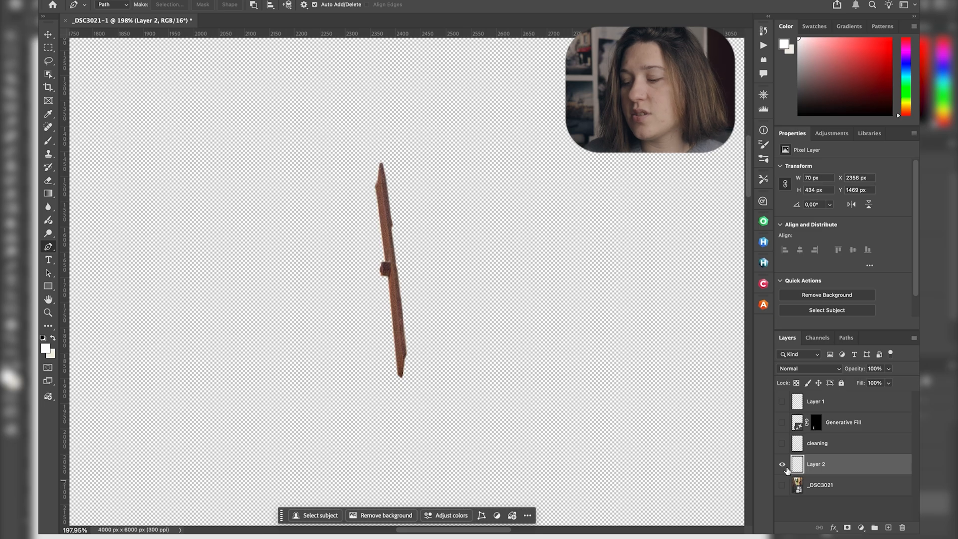
left_click(783, 466, "alt")
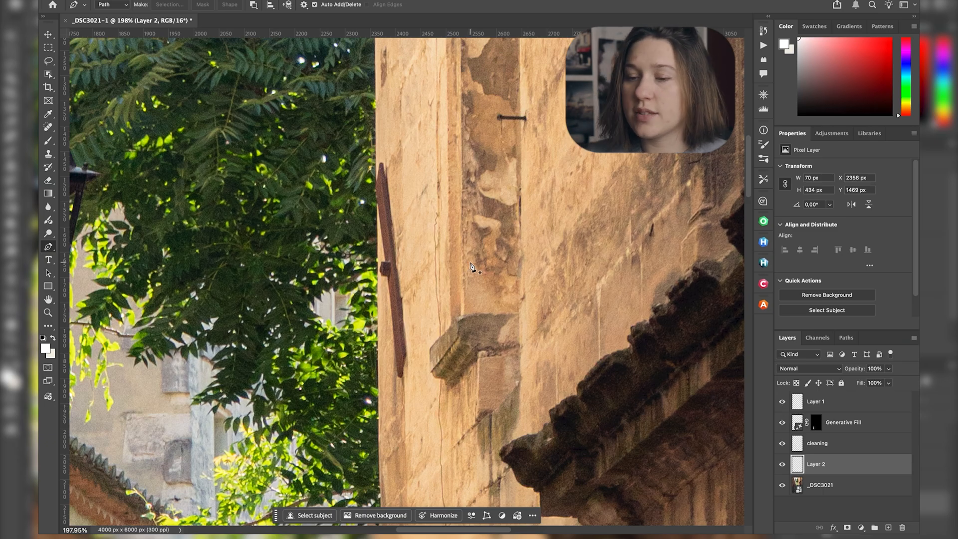
- Review the basic tools, including Lasso, Object Selection, Crop, Eyedropper, the healing tools and the Pen tool
scroll(472, 268, "down", 6)
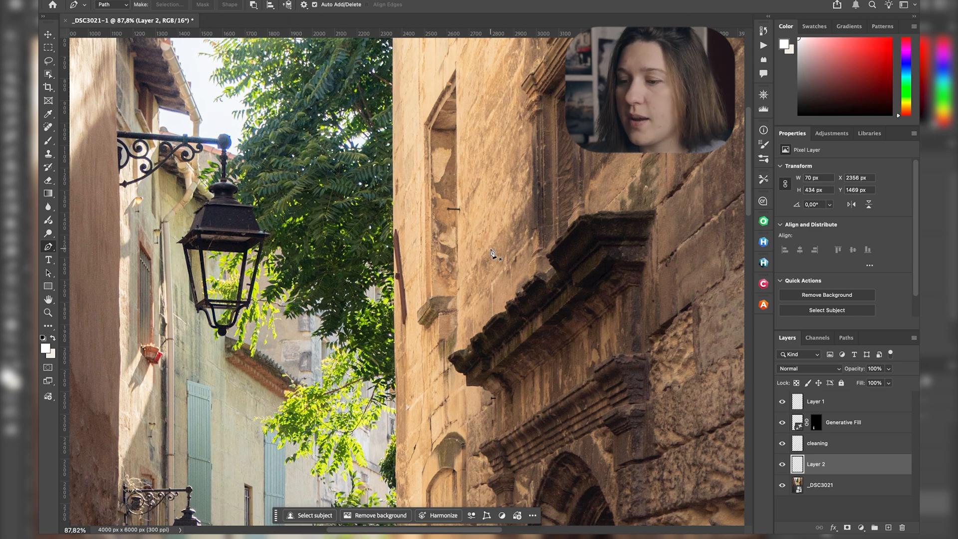
key("super+0")
left_click(50, 61)
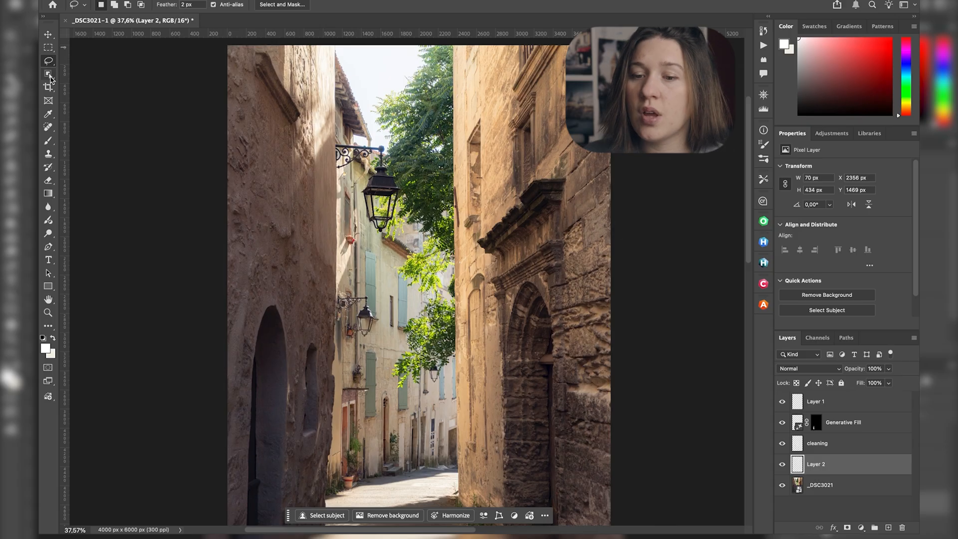
left_click(51, 77)
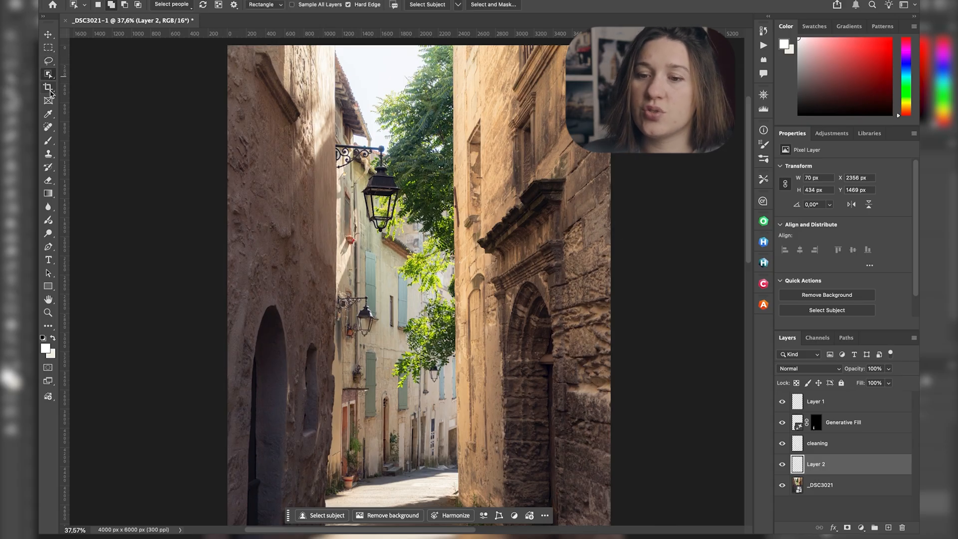
left_click(50, 89)
left_click(52, 114)
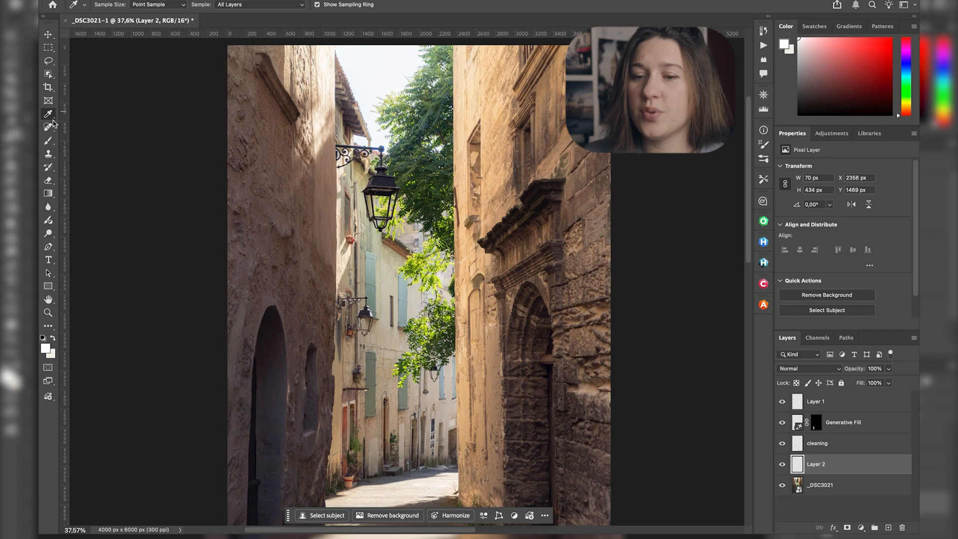
left_click(49, 127)
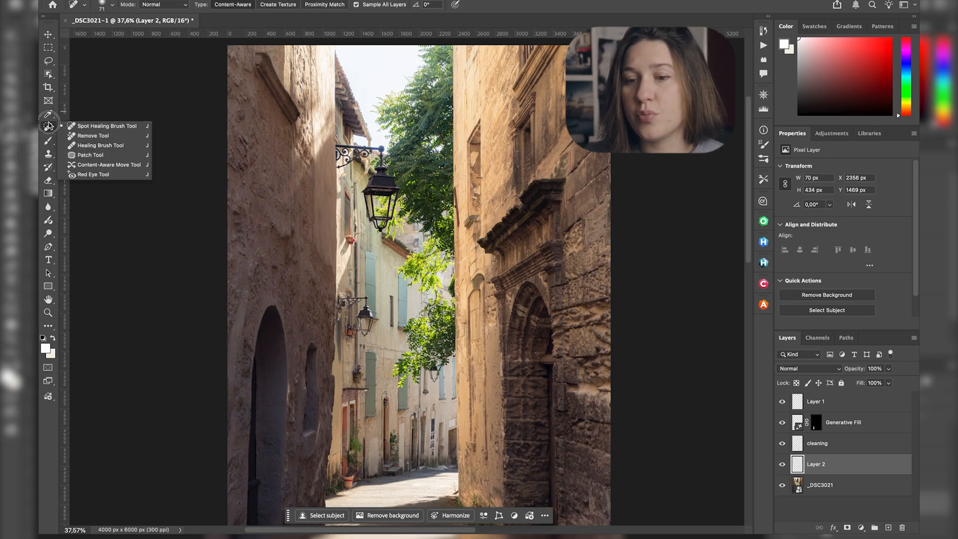
left_click(92, 126)
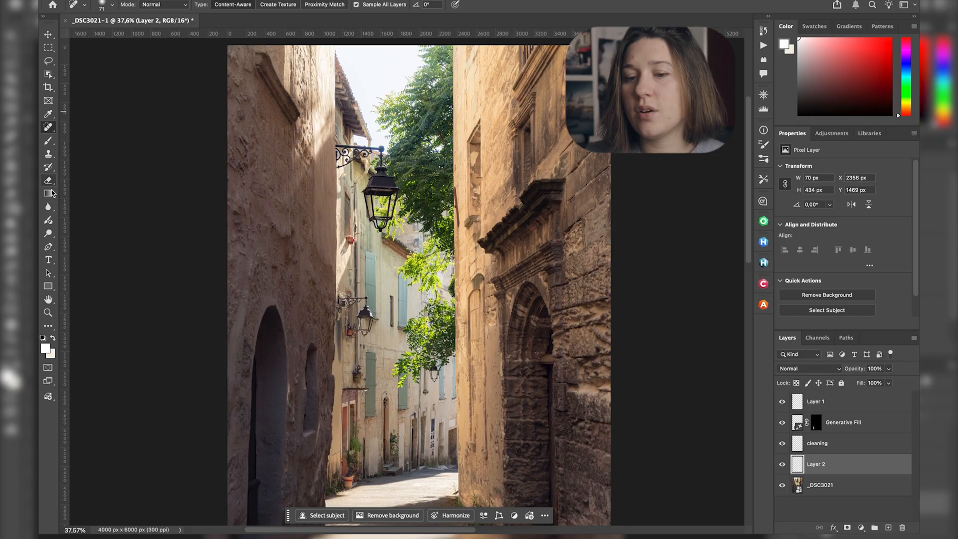
left_click(48, 247)
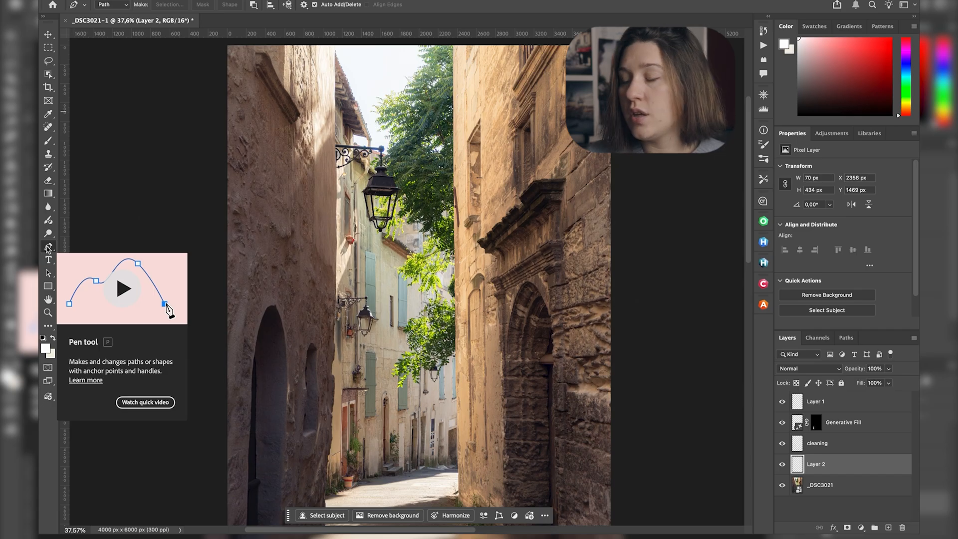
- Compare the street's lower part with and without the Generative Fill layer by toggling its visibility
scroll(374, 106, "down", 3)
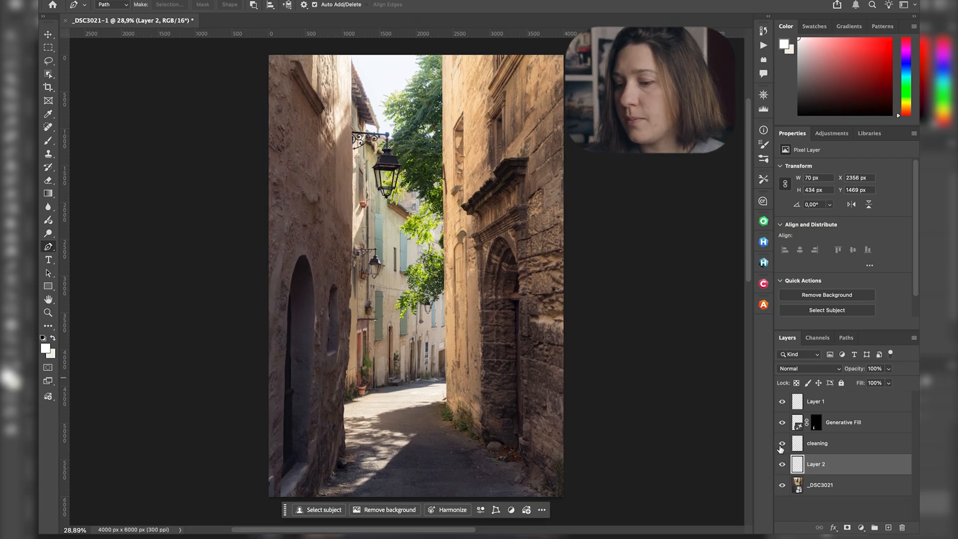
left_click(811, 487)
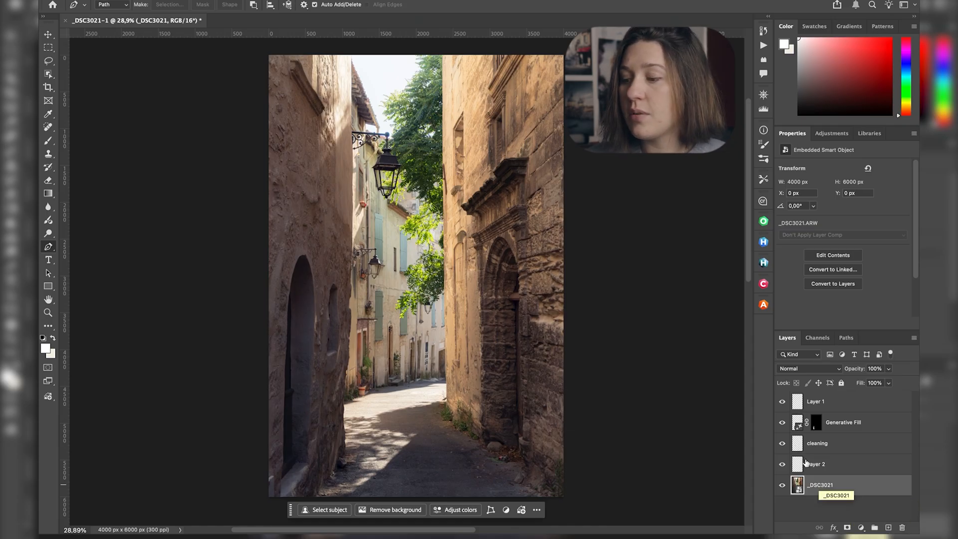
left_click(832, 426)
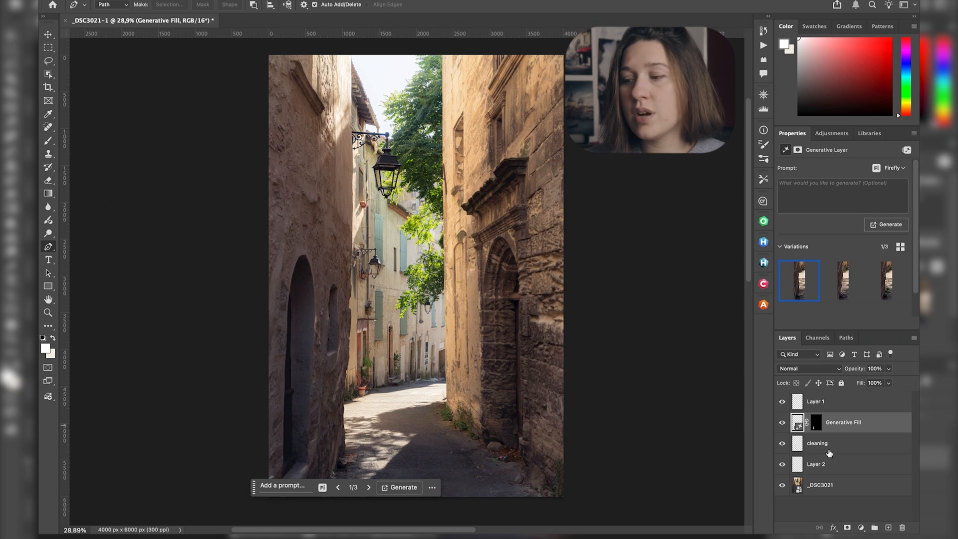
left_click(783, 425)
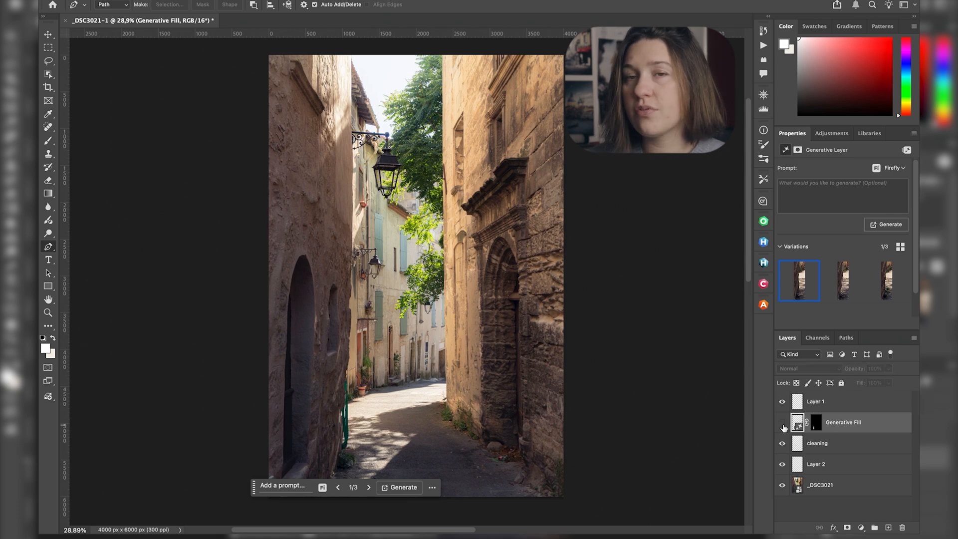
scroll(363, 411, "up", 5)
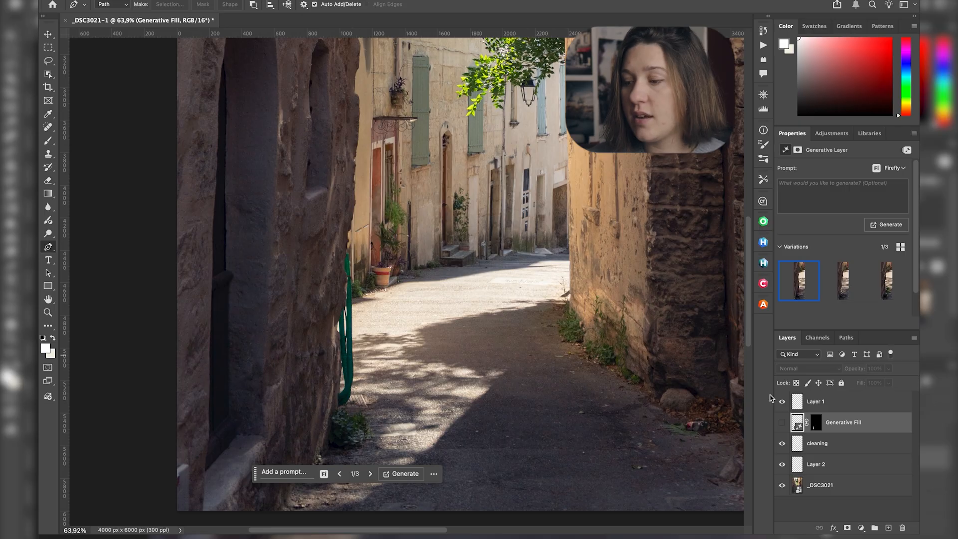
left_click(783, 424)
left_click(783, 423)
left_click(783, 423)
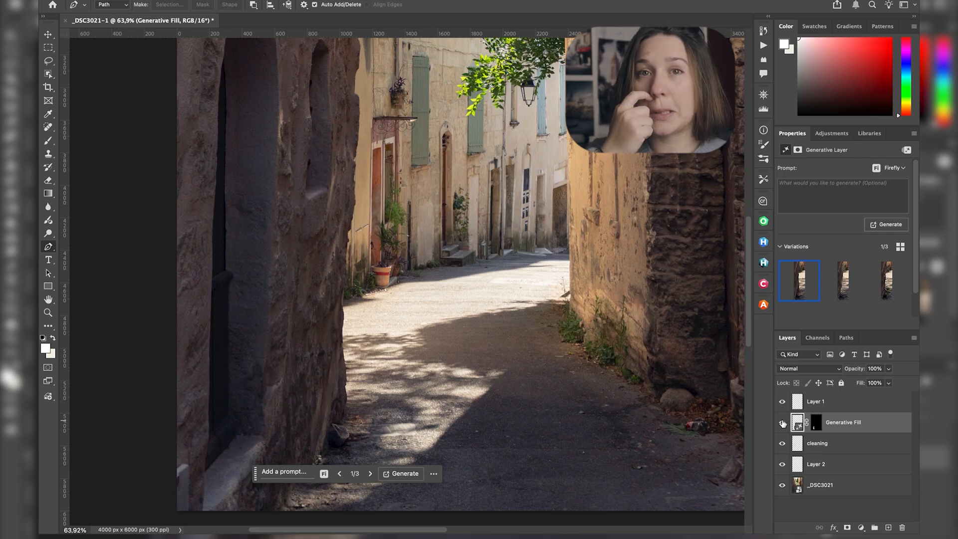
- Add five empty layers above Layer 1
left_click(827, 405)
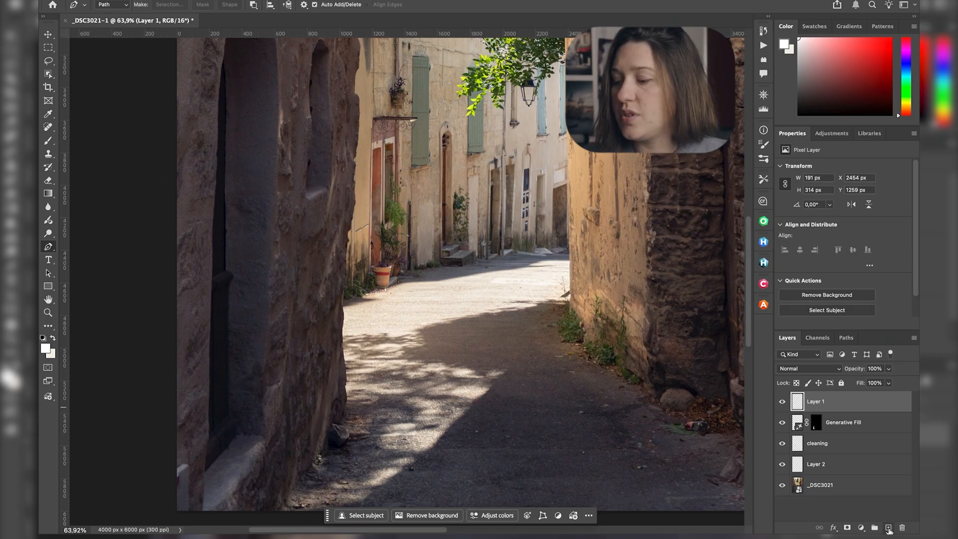
left_click(889, 529)
left_click(889, 529)
left_click(889, 529)
left_click(889, 529)
left_click(889, 529)
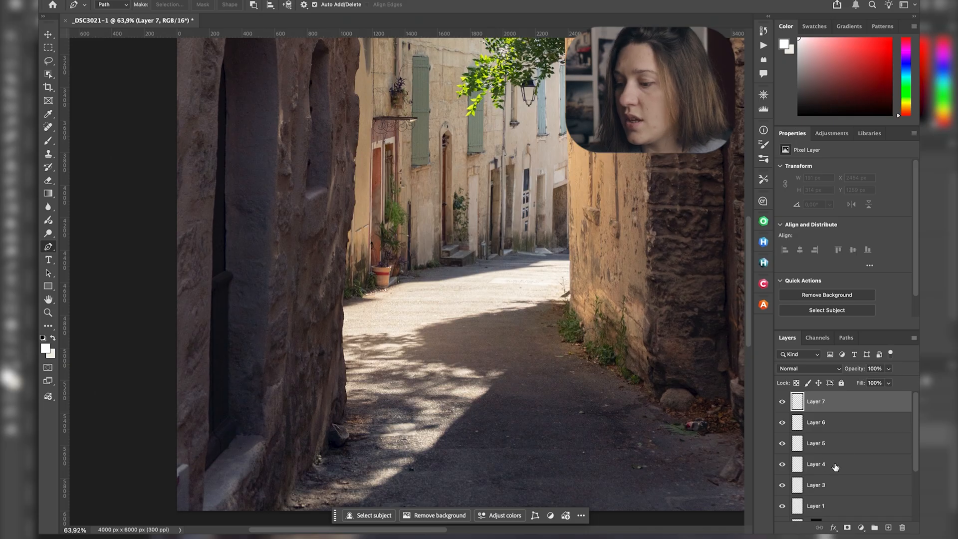
- Delete the empty layers Layer 4 through Layer 7, keeping Layer 3 at the top of the stack
left_click(836, 467)
left_click(835, 406, "shift")
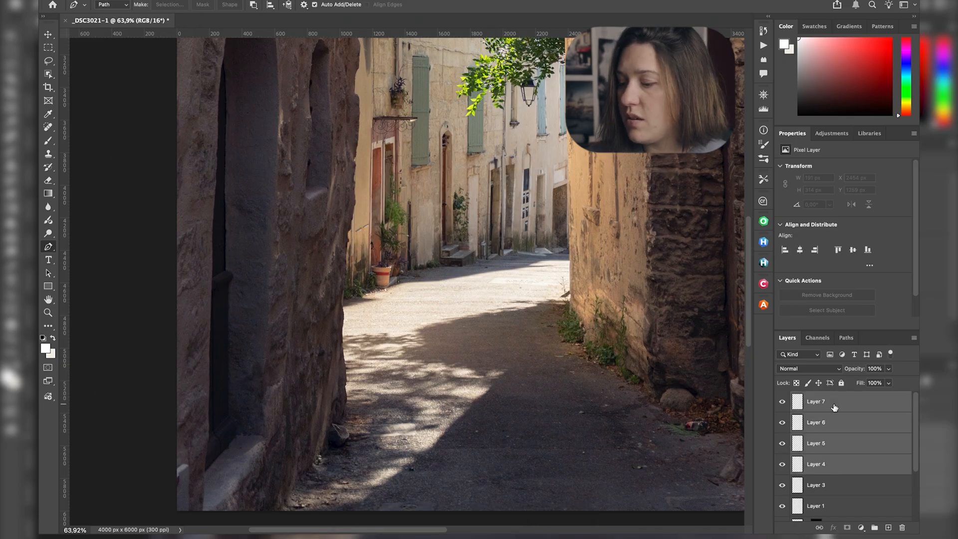
key("Delete")
scroll(576, 290, "down", 5)
scroll(576, 290, "up", 2)
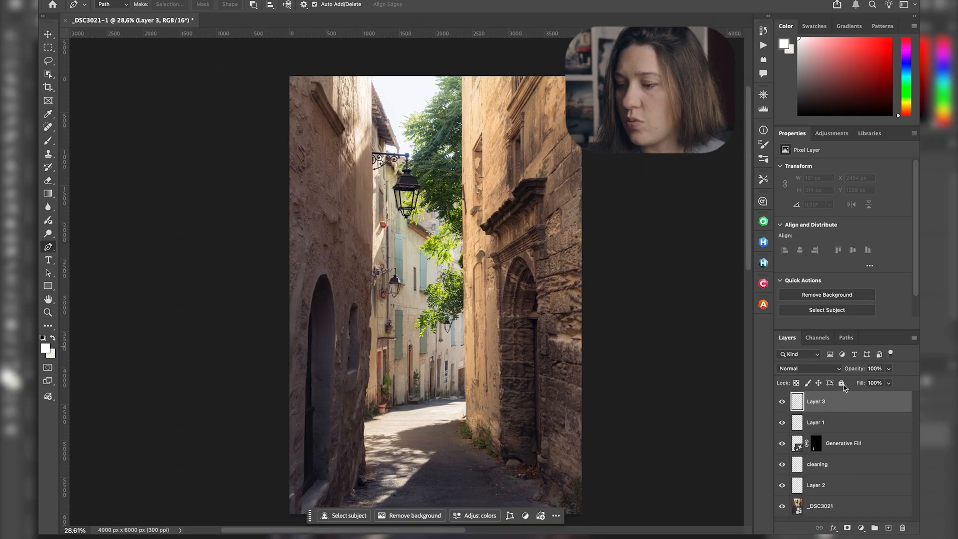
- Delete the empty Layer 3 above Layer 1
left_click(783, 402, "alt")
left_click(782, 401, "alt")
key("Delete")
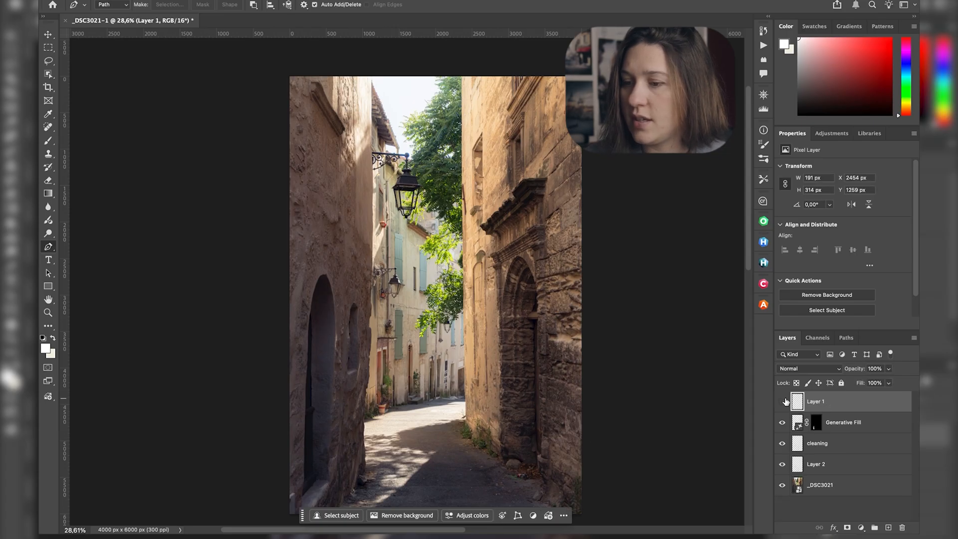
- Rename Layer 1 as "cleaning 2" and Layer 2 as "duplicated object"
double_click(821, 401)
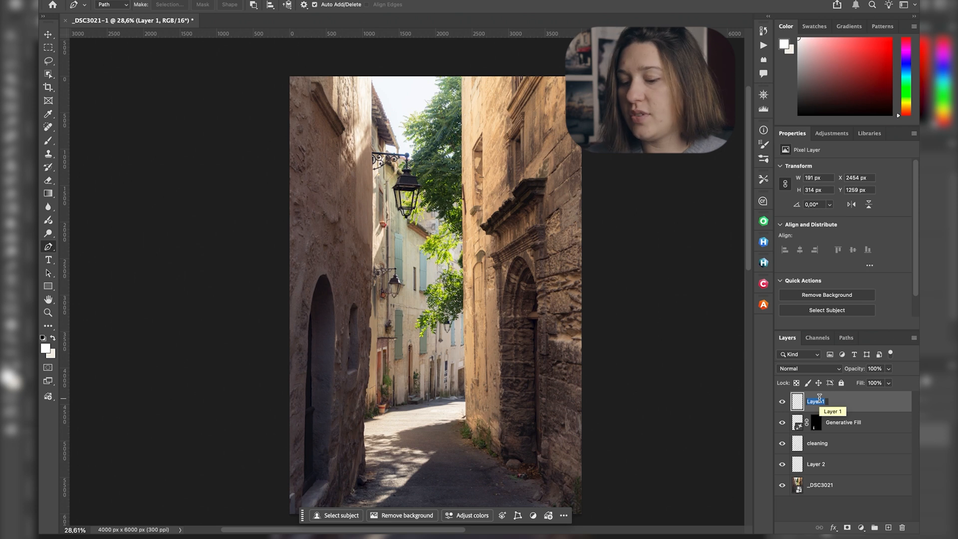
type("cleaning 2")
key("Return")
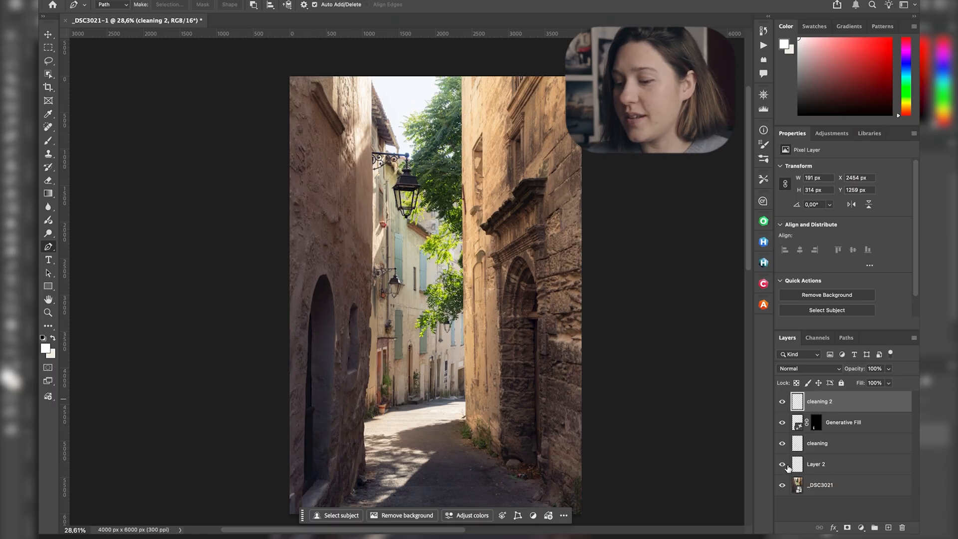
double_click(817, 465)
type("duplicated object")
key("Return")
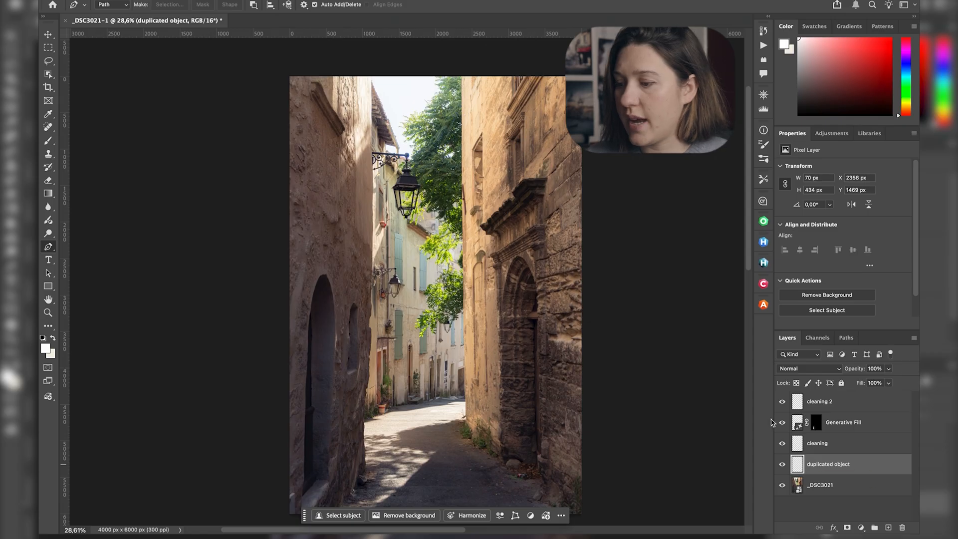
- Add an empty layer above the cleaning 2 layer and name it "mask"
left_click(816, 402)
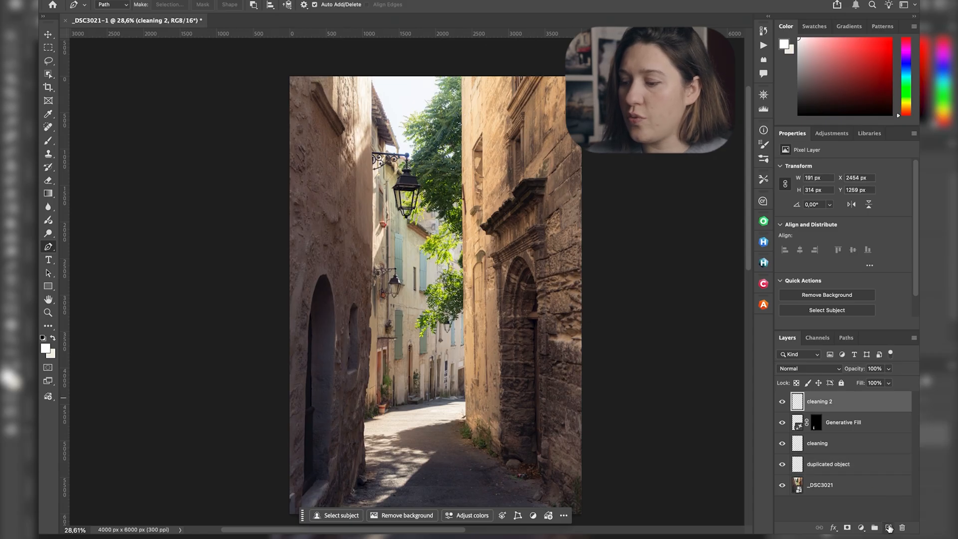
left_click(890, 529)
double_click(815, 402)
type("mask")
key("Return")
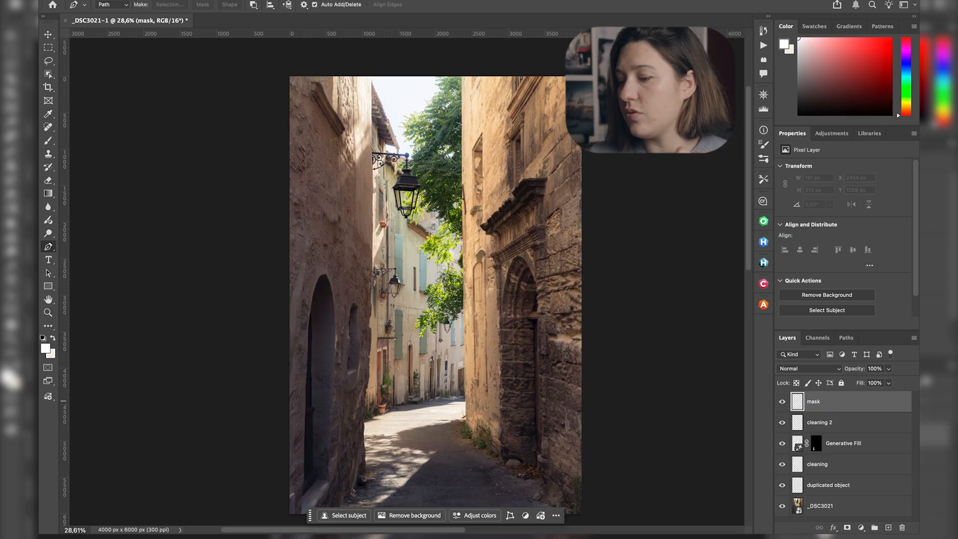
- Paint a pure red circle 3370 px wide over the middle of the photo on the mask layer with the Brush tool
key("b")
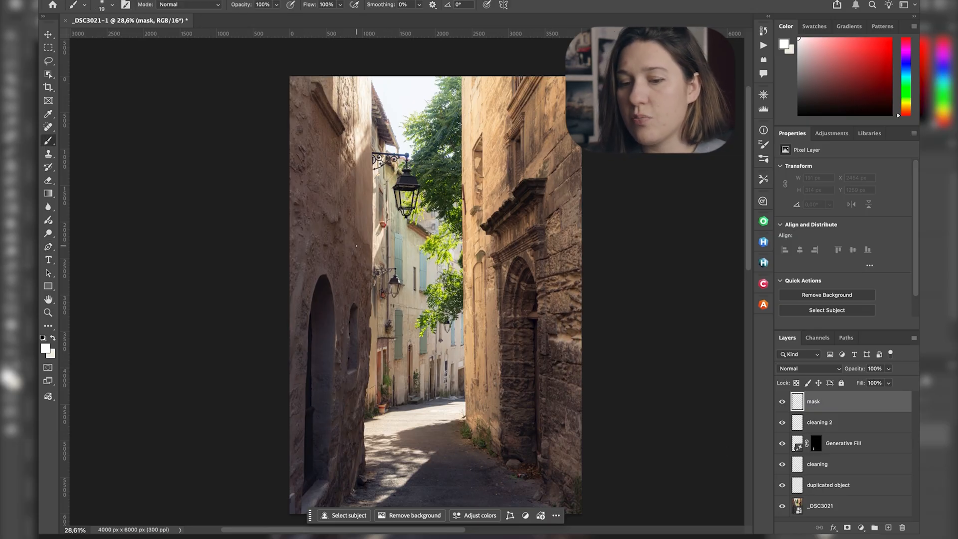
mouse_move(393, 331)
left_mouse_down()
mouse_move(538, 310)
mouse_move(534, 174)
mouse_move(446, 459)
left_mouse_up()
left_click_drag(471, 297, 422, 300)
left_click_drag(860, 70, 892, 38)
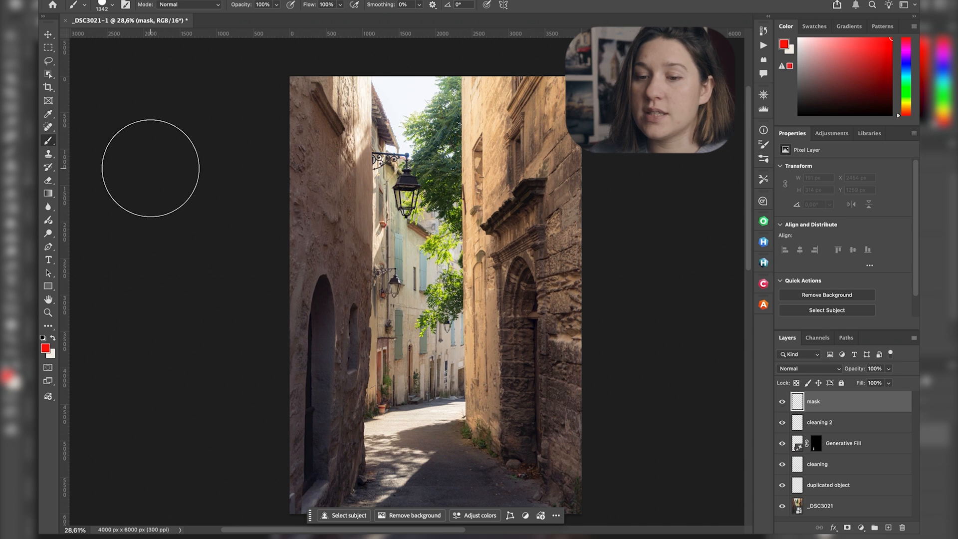
right_click(50, 144)
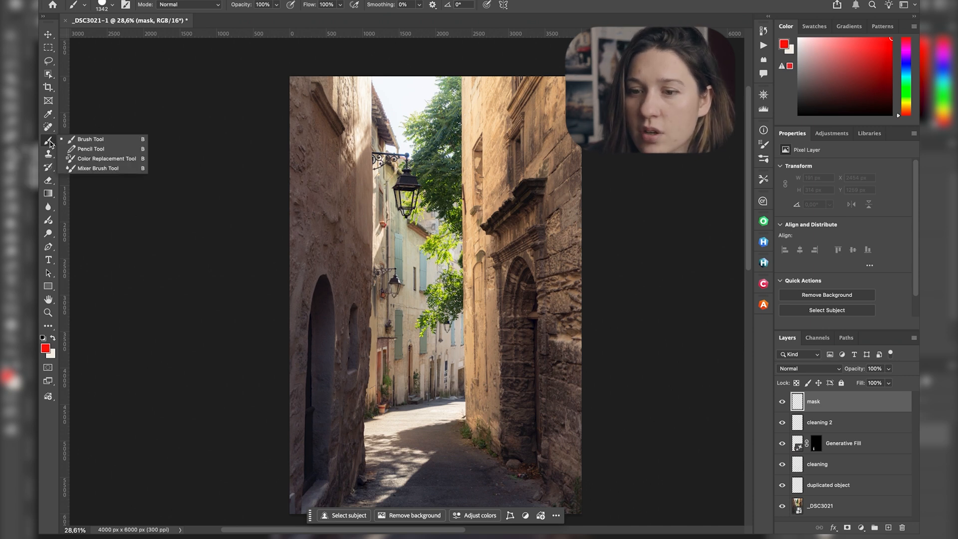
left_click(50, 145)
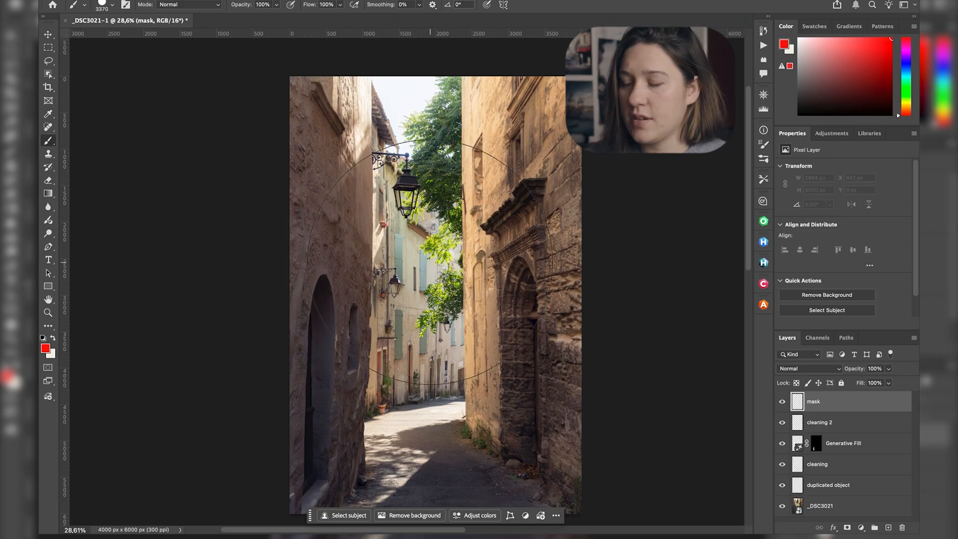
left_click(437, 262)
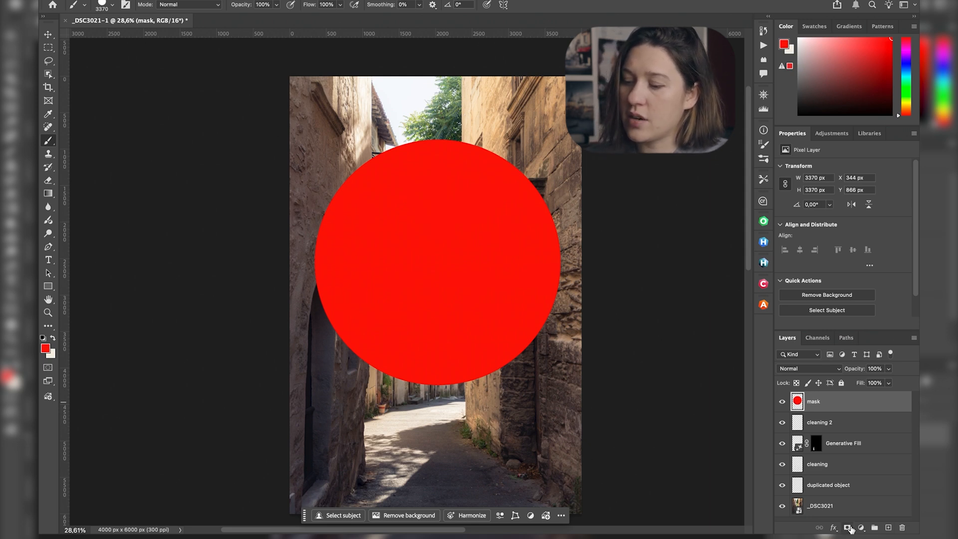
- Add a white layer mask to the mask layer and switch between its painted content and the mask, leaving the mask active
left_click(848, 528)
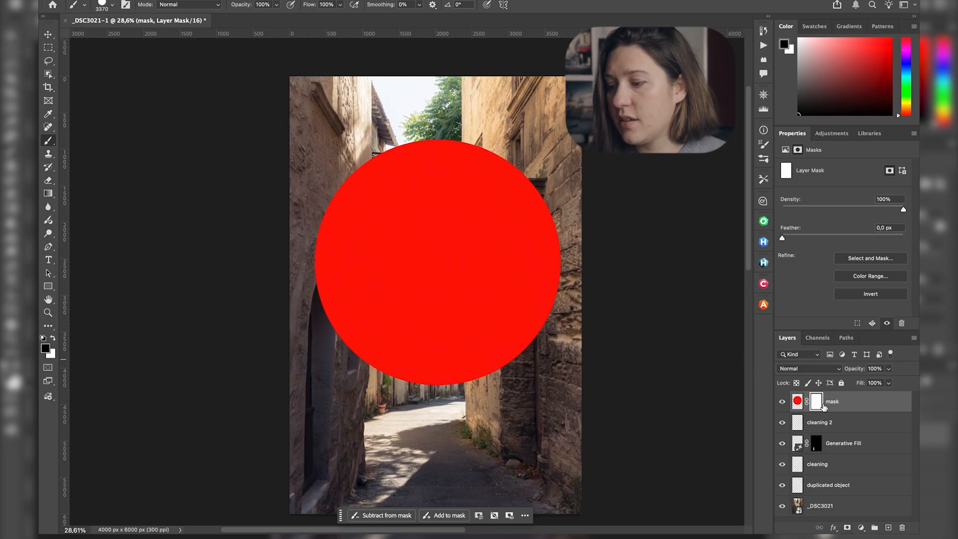
left_click(798, 403)
left_click(817, 402)
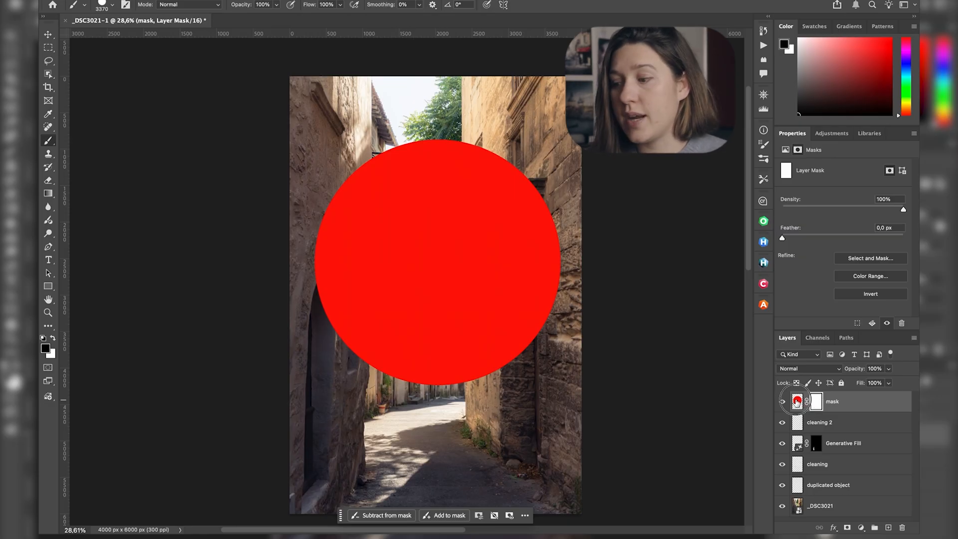
left_click(797, 401)
left_click(816, 402)
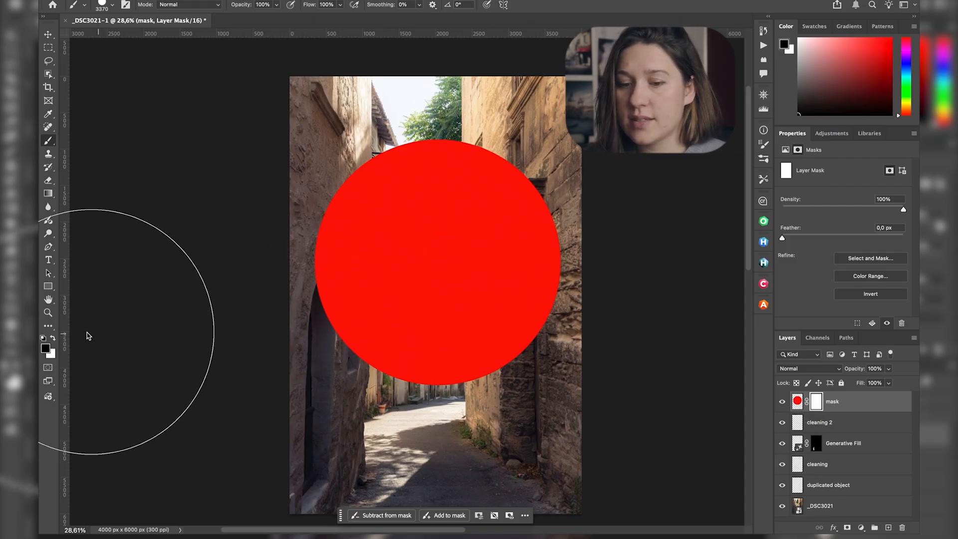
- Try to set the foreground colour to pure red while the layer mask is active
left_click(46, 349)
left_click(832, 235)
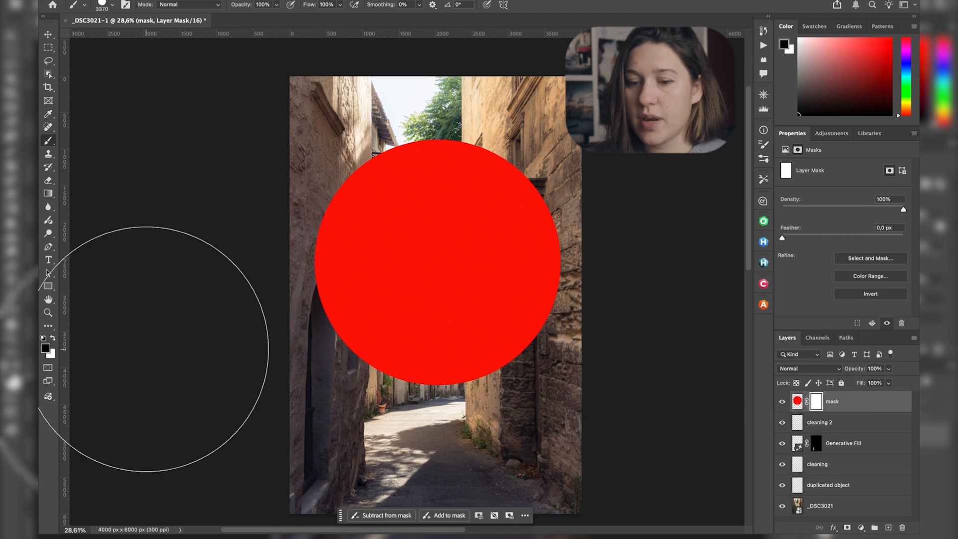
left_click(46, 350)
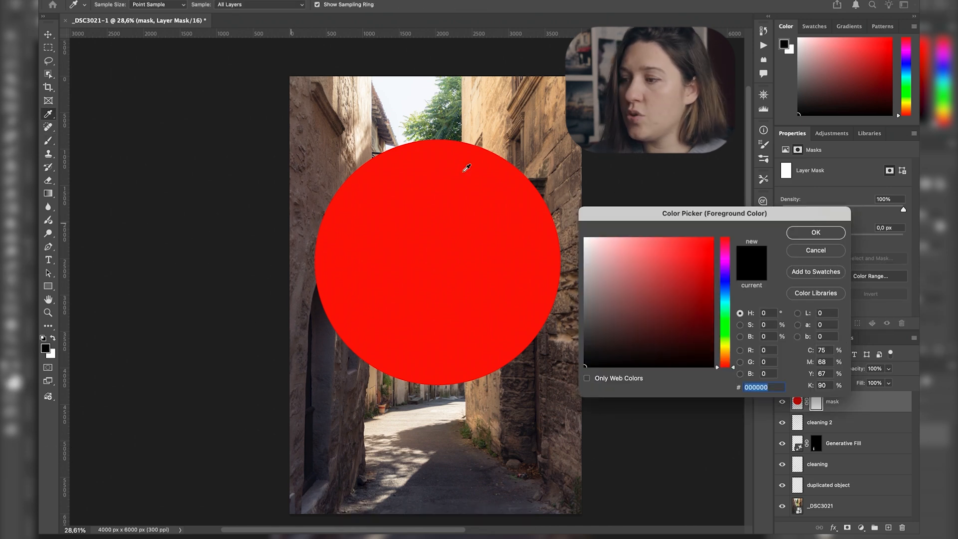
left_click_drag(674, 286, 717, 235)
left_click(823, 234)
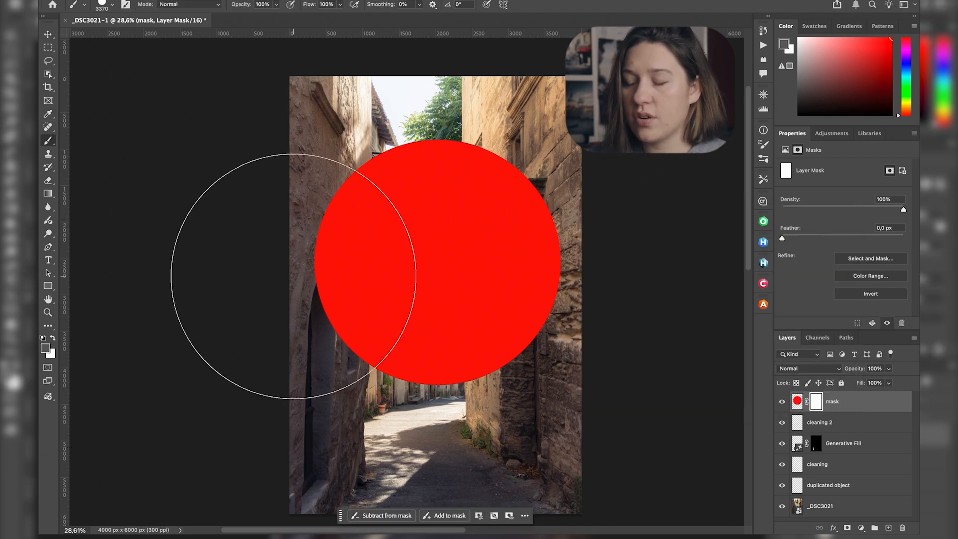
- With the cleaning 2 layer selected, reset the colours to default and swap foreground and background repeatedly, ending with black in front
left_click(801, 424)
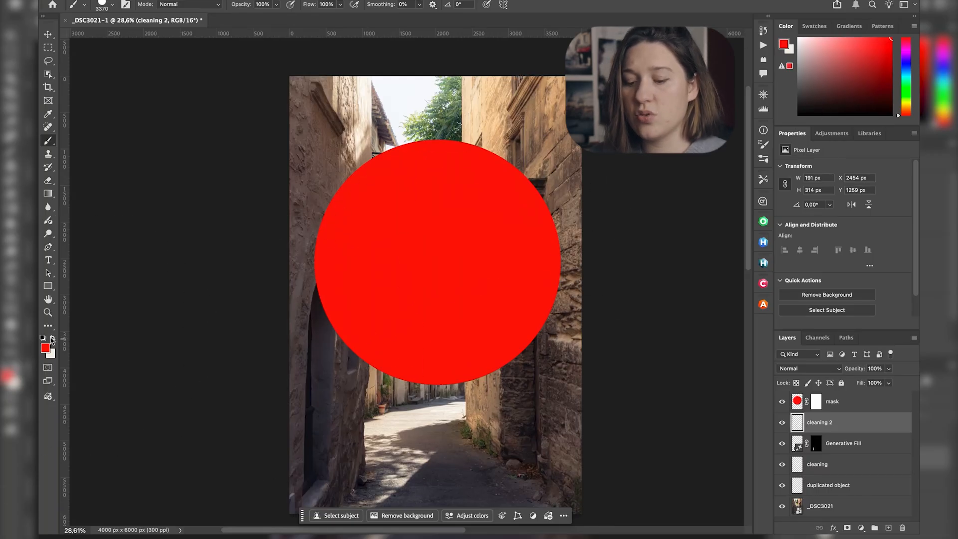
key("d")
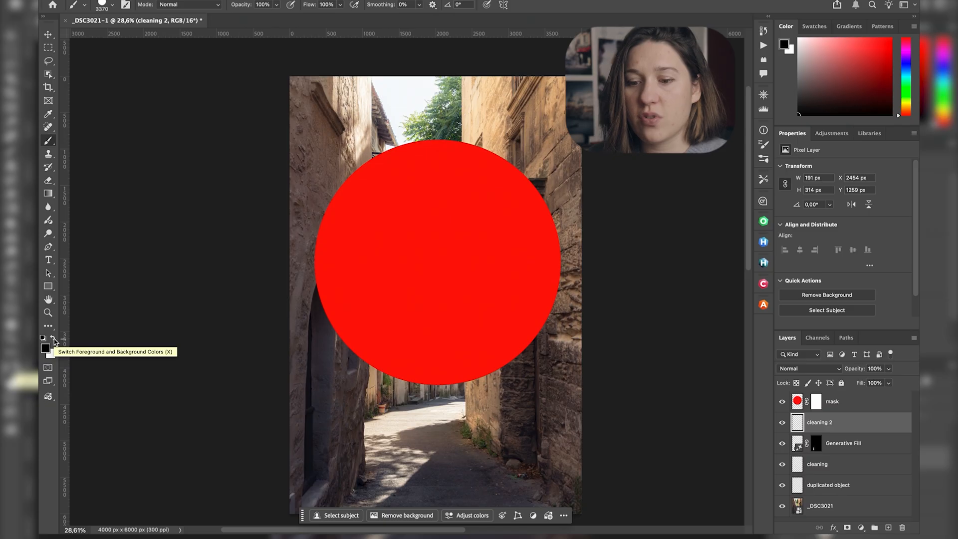
left_click(54, 339)
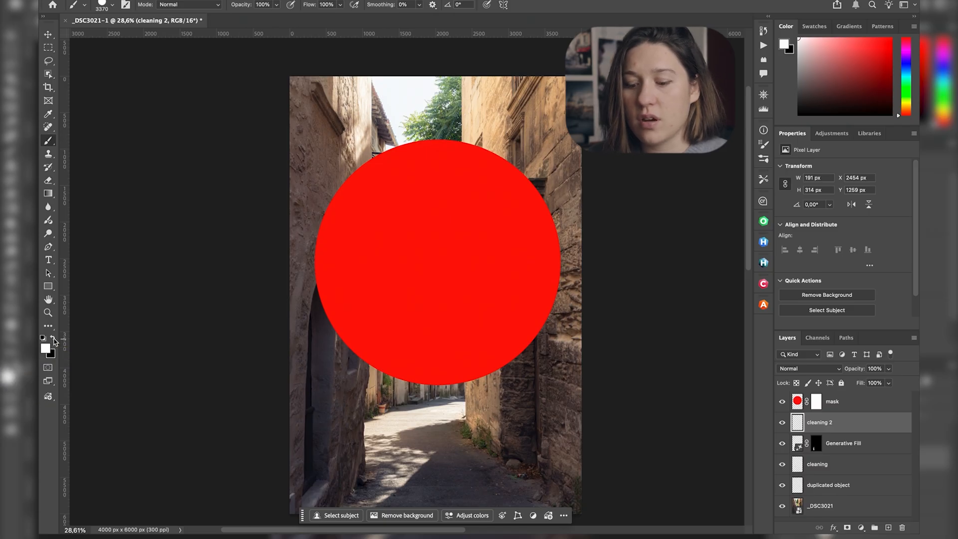
left_click(53, 339)
left_click(53, 339)
left_click(54, 340)
left_click(54, 339)
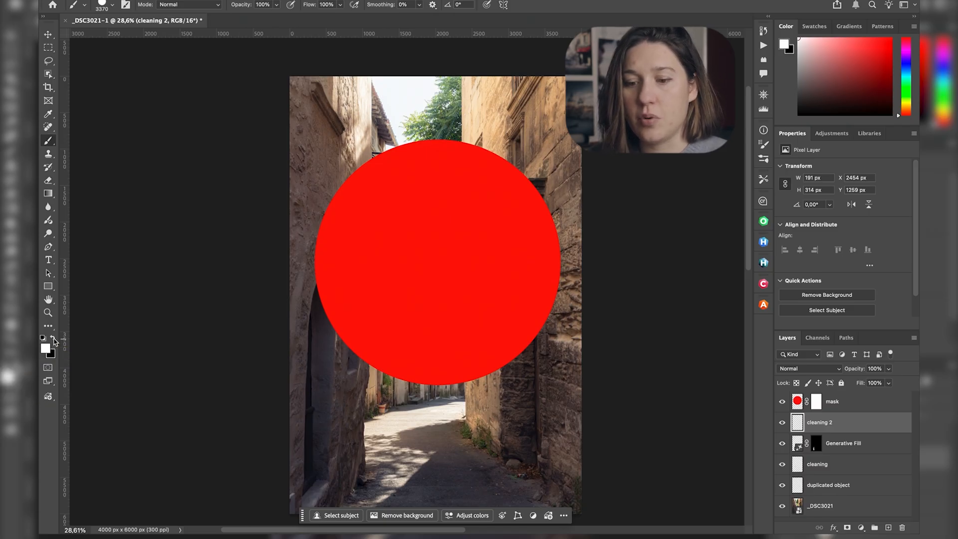
left_click(54, 339)
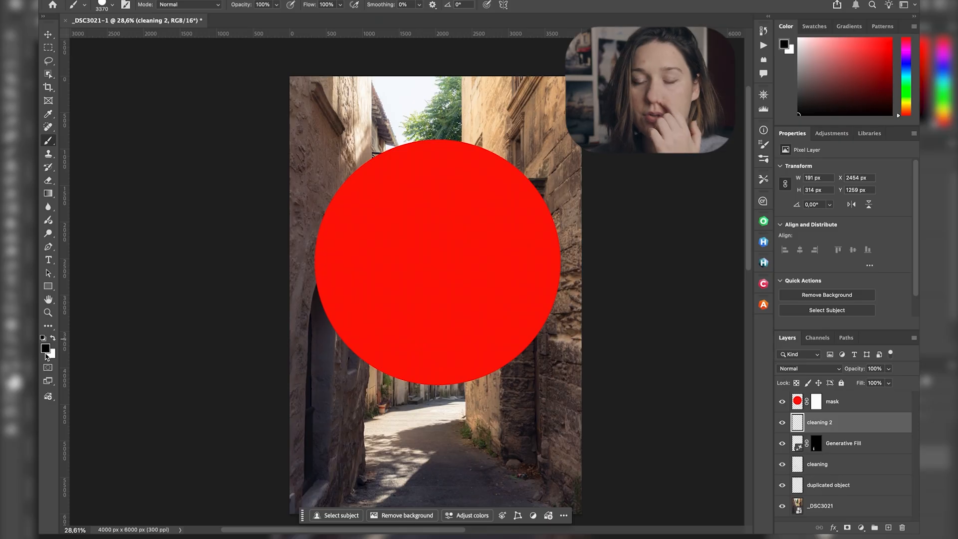
- Hide the right part of the red circle by painting black on its layer mask with a 698 px brush
left_click_drag(434, 260, 291, 273)
left_click_drag(531, 190, 477, 195)
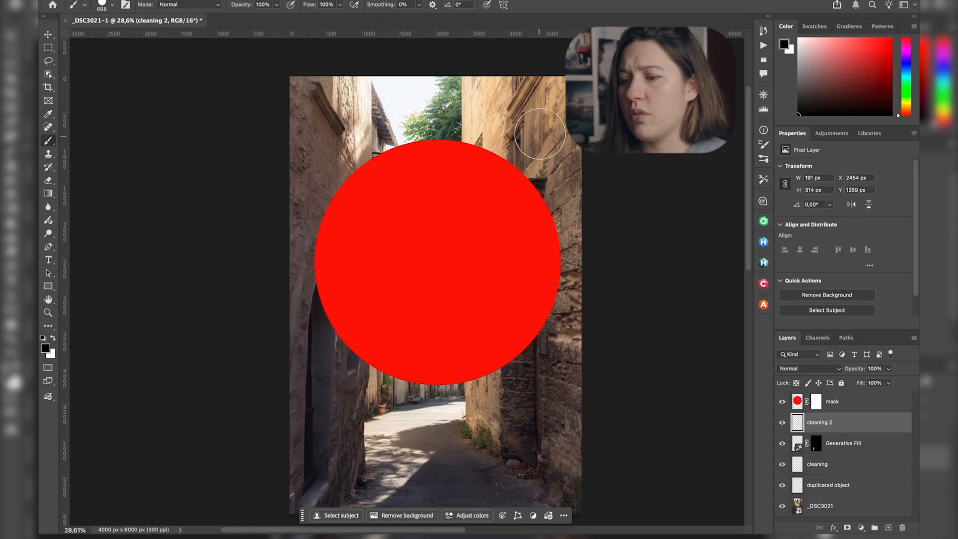
left_click(817, 402)
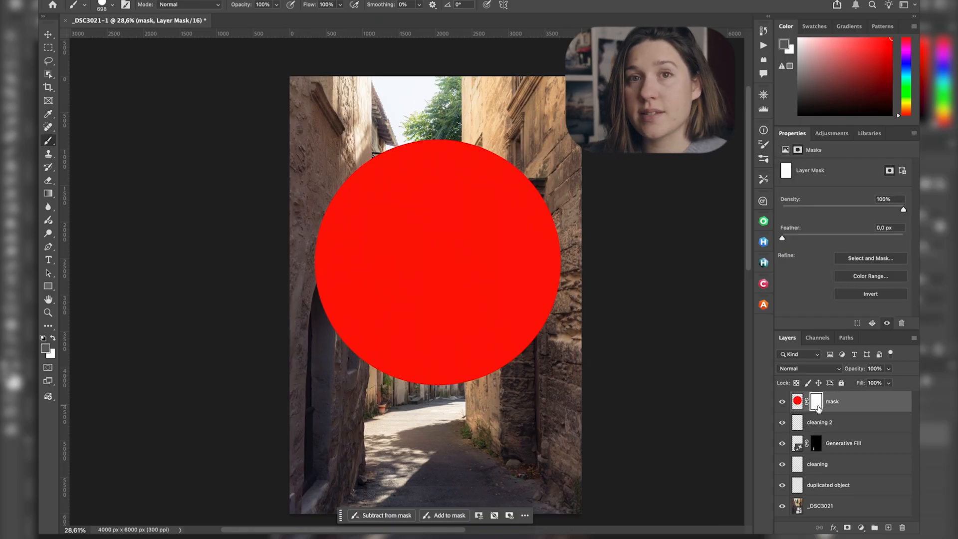
key("d")
key("x")
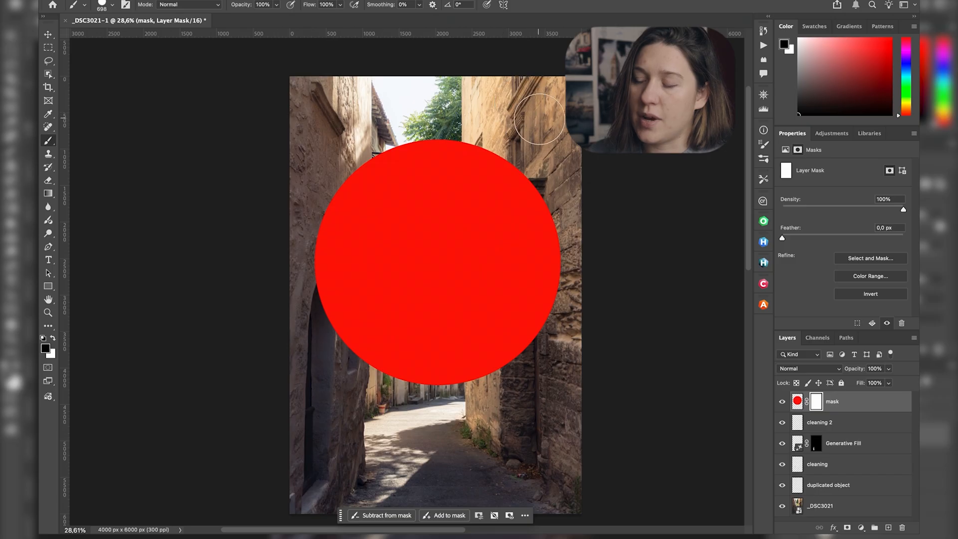
mouse_move(541, 140)
left_mouse_down()
mouse_move(558, 192)
mouse_move(524, 133)
mouse_move(529, 321)
mouse_move(519, 370)
mouse_move(525, 150)
mouse_move(511, 82)
mouse_move(513, 218)
mouse_move(498, 134)
mouse_move(497, 219)
mouse_move(489, 156)
mouse_move(491, 135)
mouse_move(501, 420)
mouse_move(492, 370)
mouse_move(493, 400)
mouse_move(491, 389)
mouse_move(491, 141)
mouse_move(487, 278)
mouse_move(457, 172)
mouse_move(467, 153)
left_mouse_up()
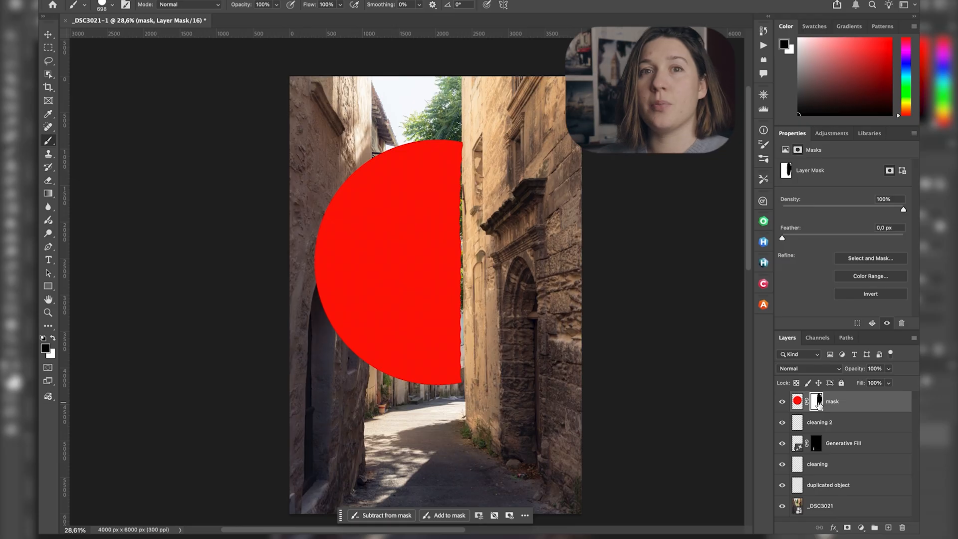
- Compare the red circle with and without its layer mask by disabling and re-enabling the mask
left_click(819, 406, "shift")
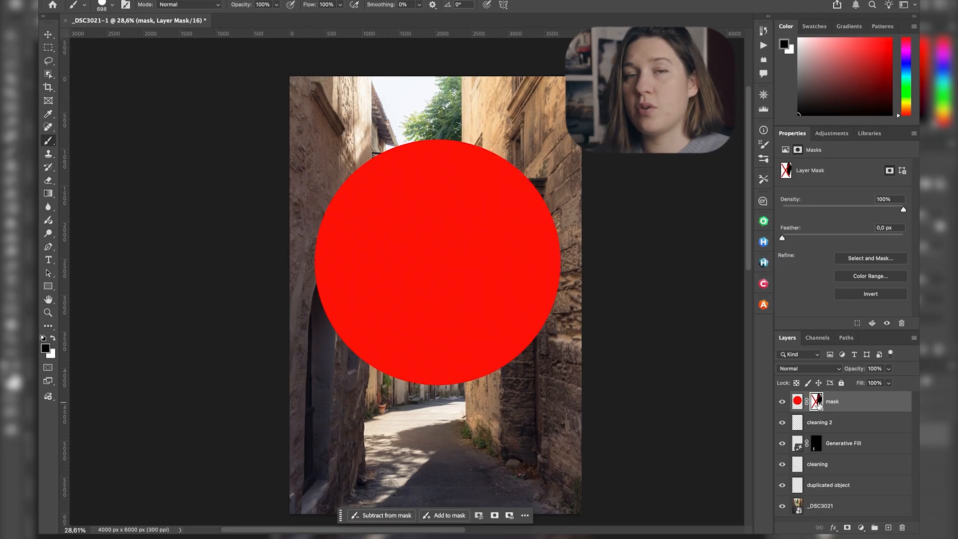
left_click(819, 406, "shift")
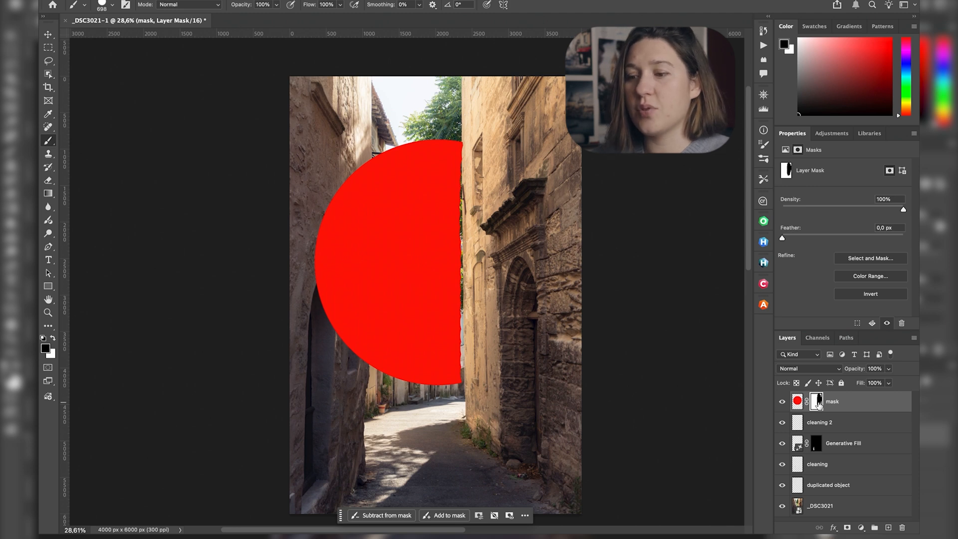
left_click(819, 406, "shift")
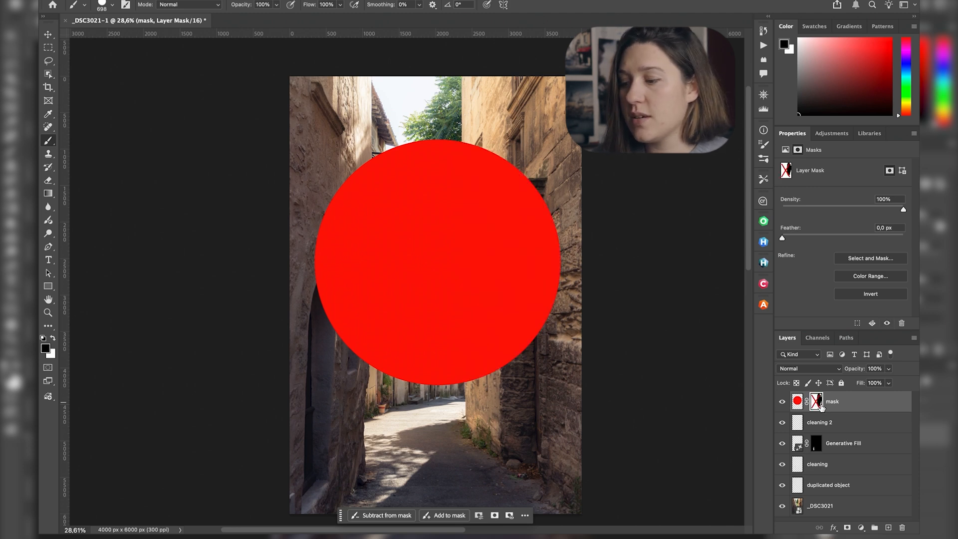
left_click(819, 401, "shift")
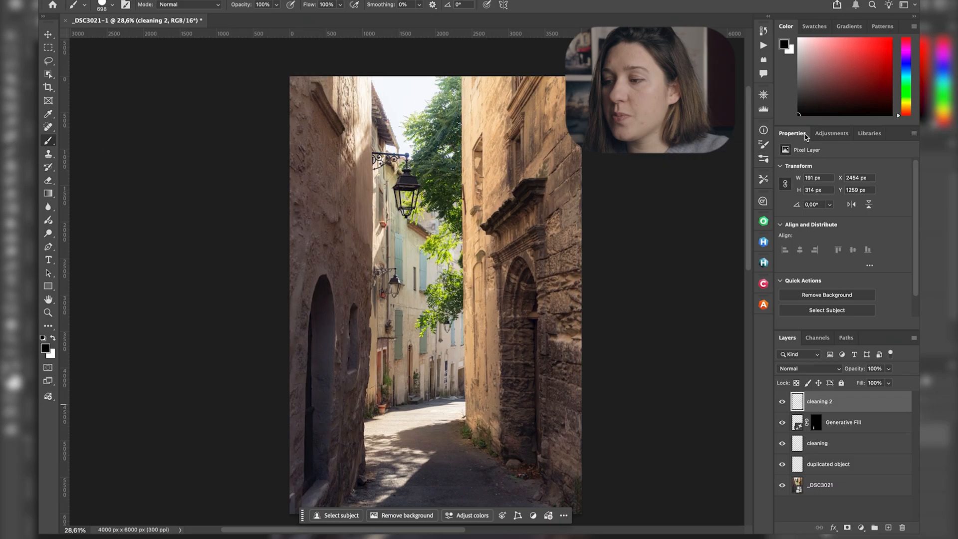
- Add a Color Balance adjustment layer above the cleaning 2 layer and open its settings
left_click(840, 138)
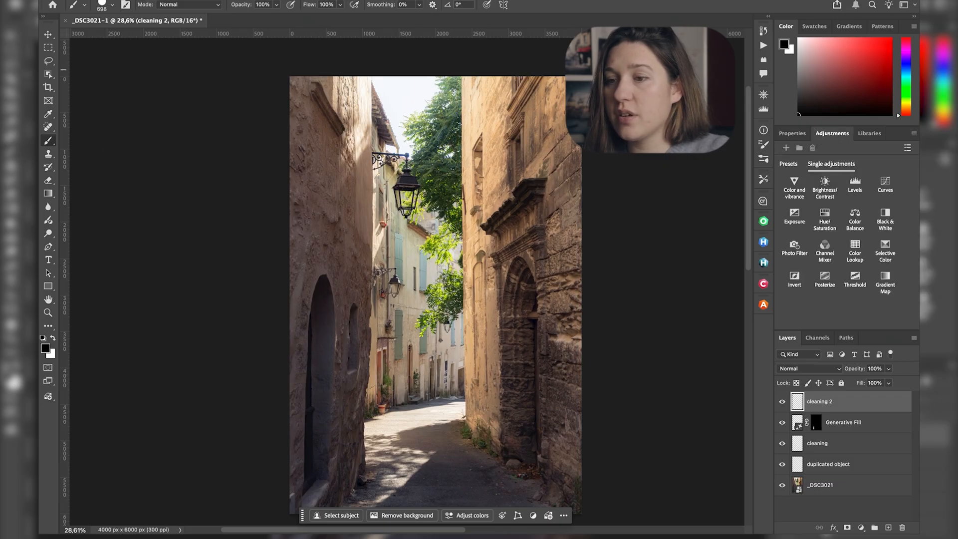
left_click(377, 0)
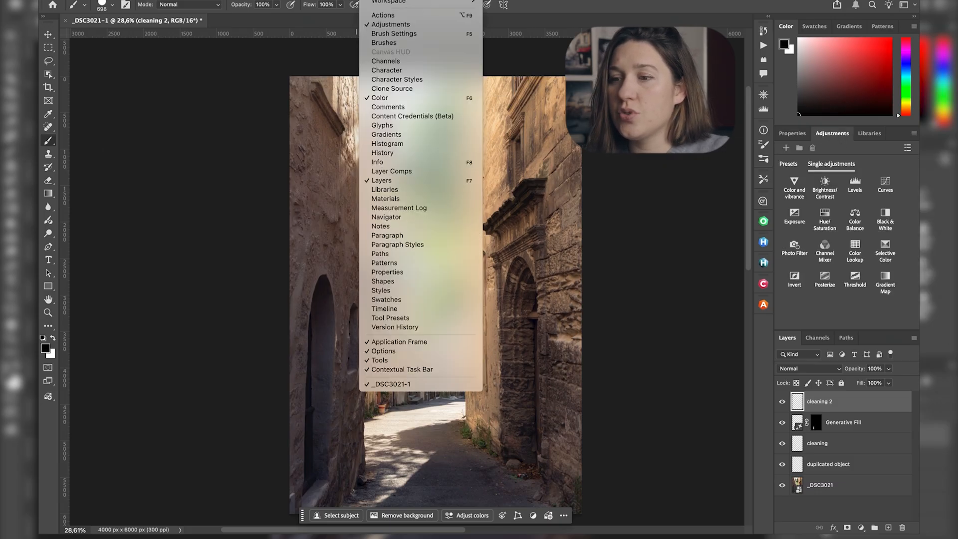
left_click(407, 28)
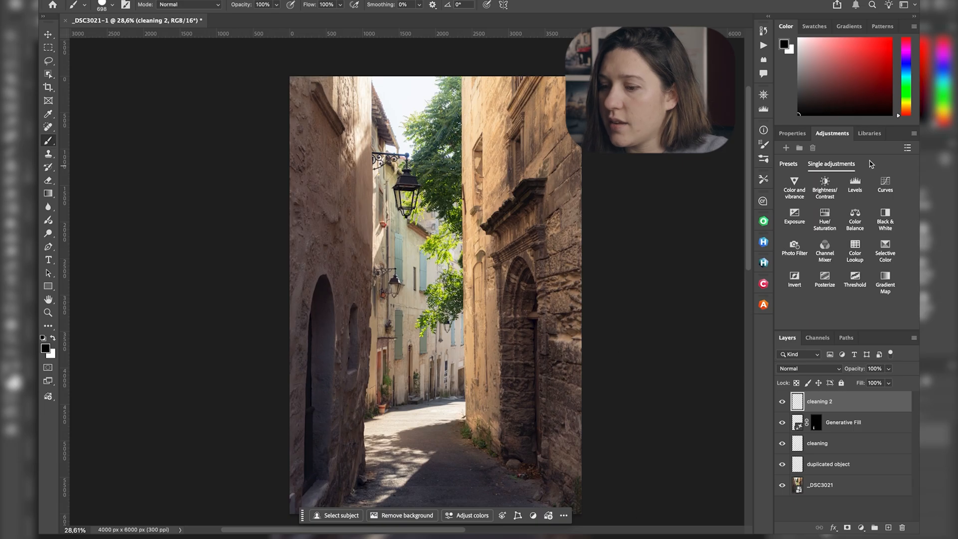
left_click(856, 218)
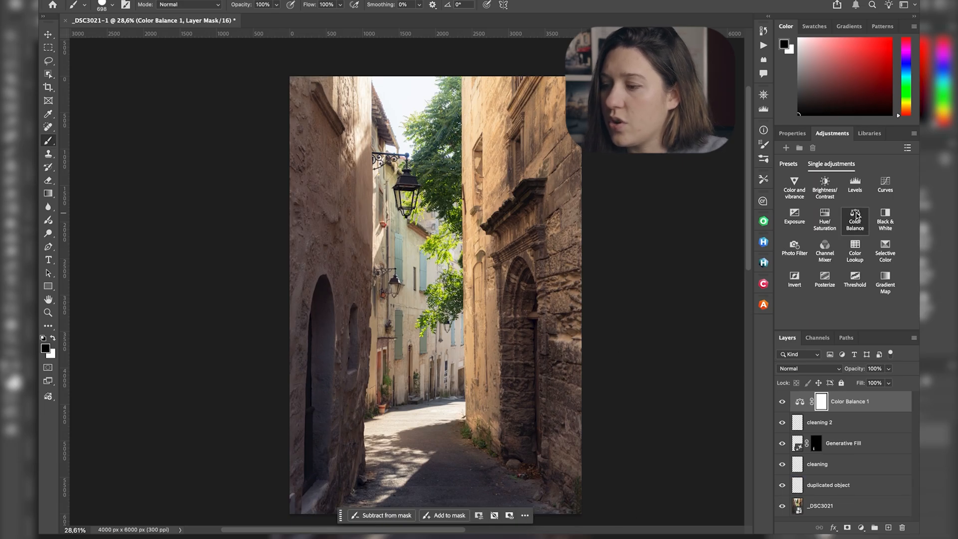
left_click(801, 403)
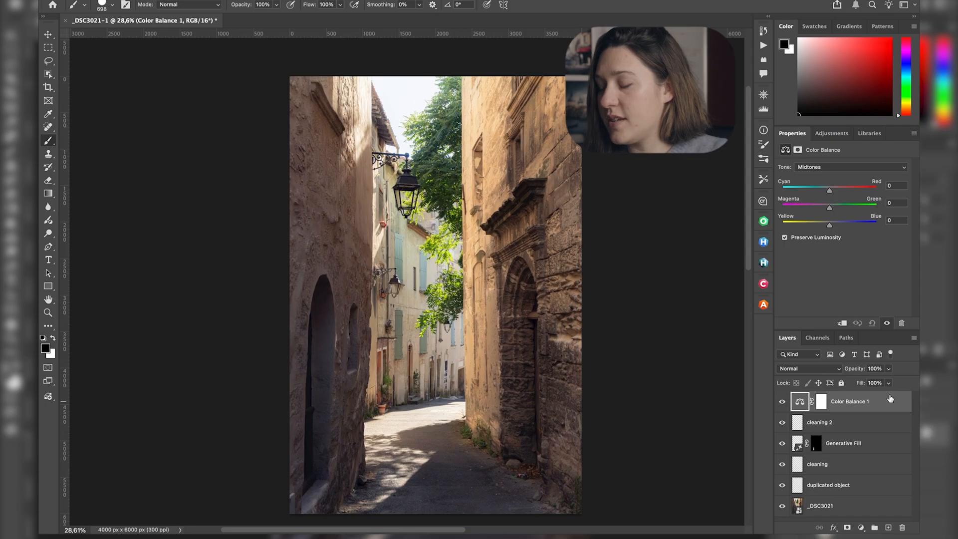
left_click(840, 137)
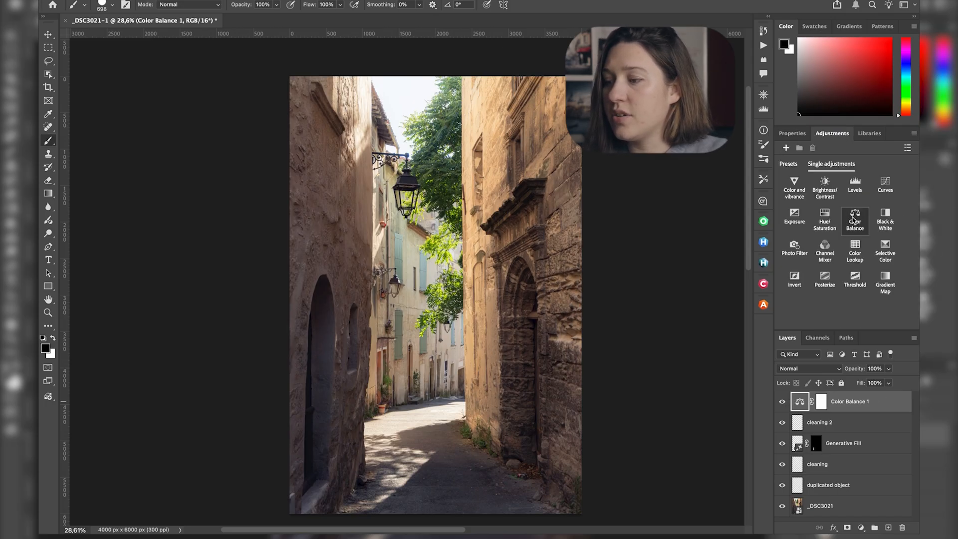
left_click(855, 218)
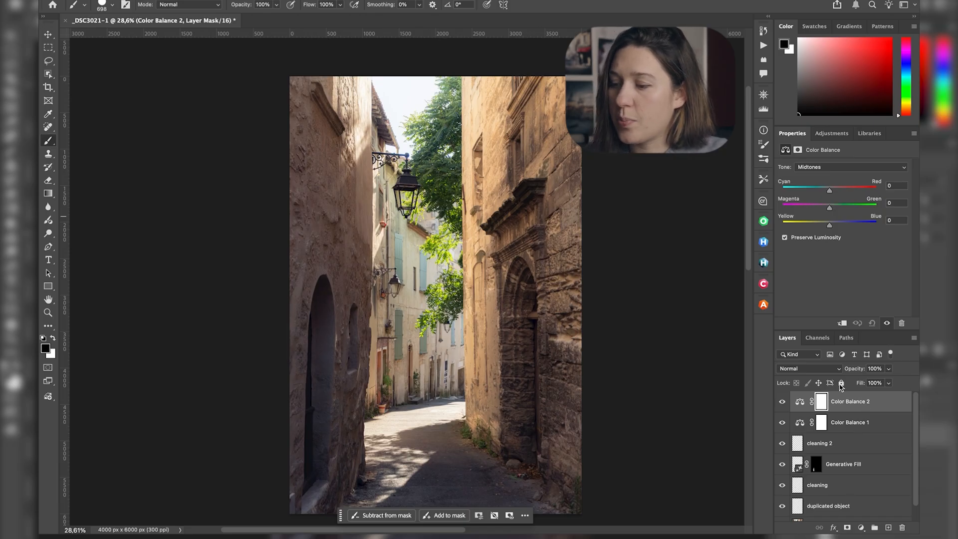
left_click(799, 406)
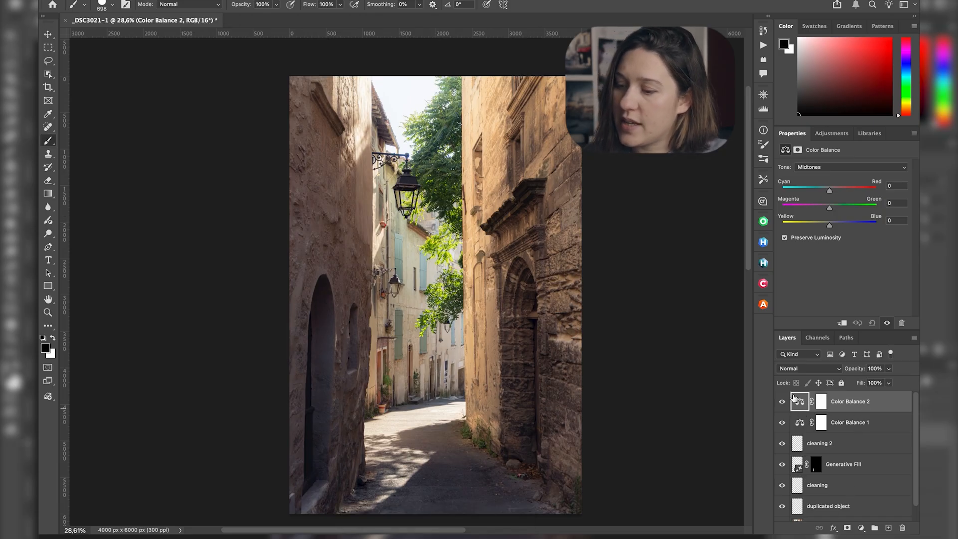
left_click(822, 402)
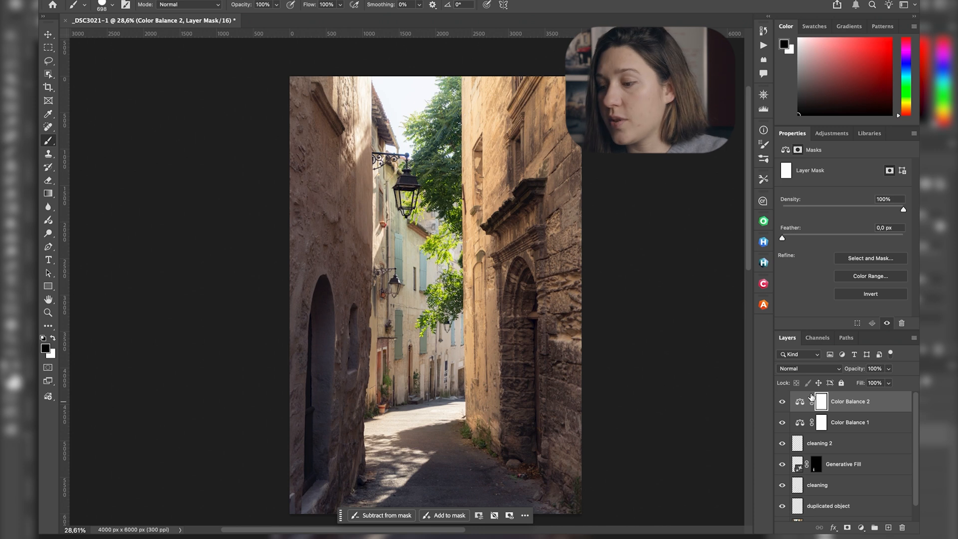
left_click(849, 403)
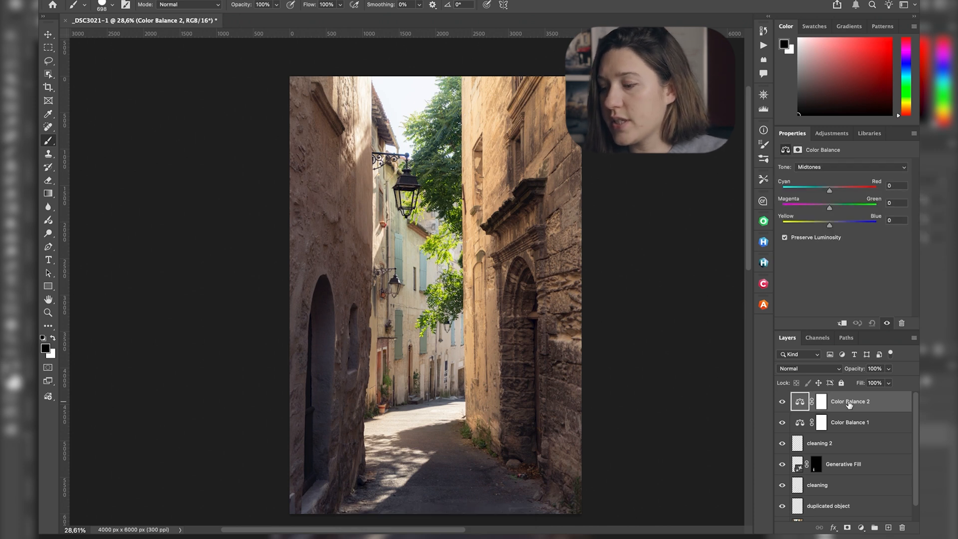
key("Delete")
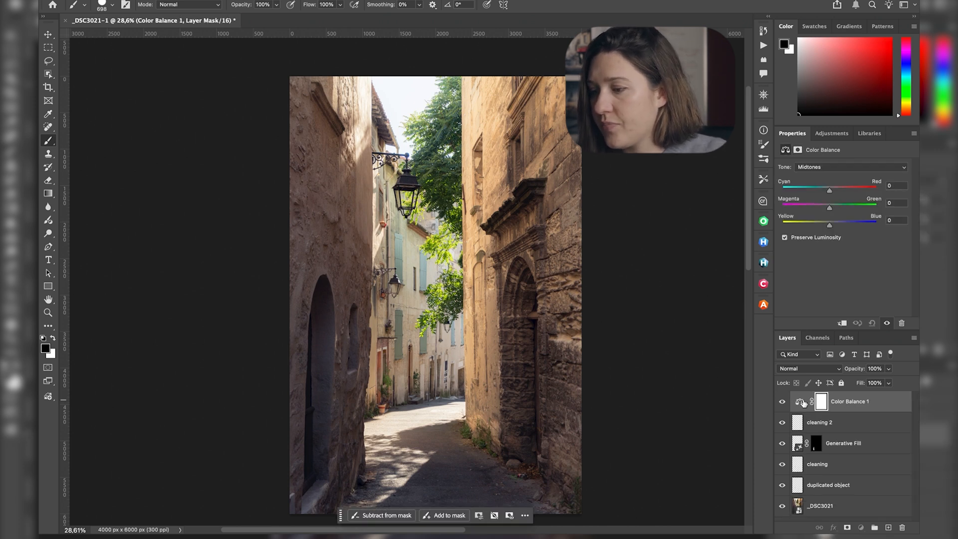
- Cool the midtones in the Color Balance 1 settings with Cyan–Red at -10 and Yellow–Blue at +20
left_click(802, 402)
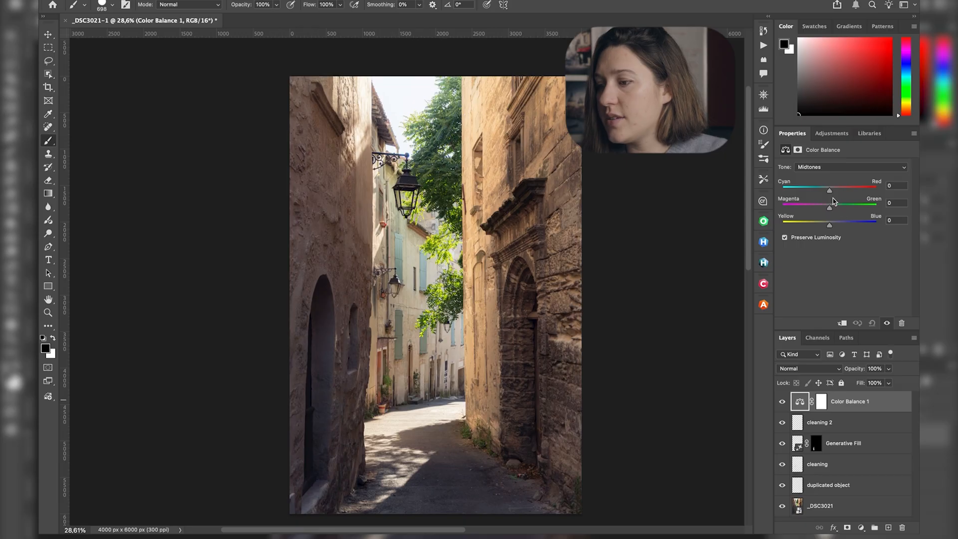
left_click_drag(830, 227, 838, 228)
left_click_drag(830, 190, 824, 190)
left_click_drag(836, 226, 841, 229)
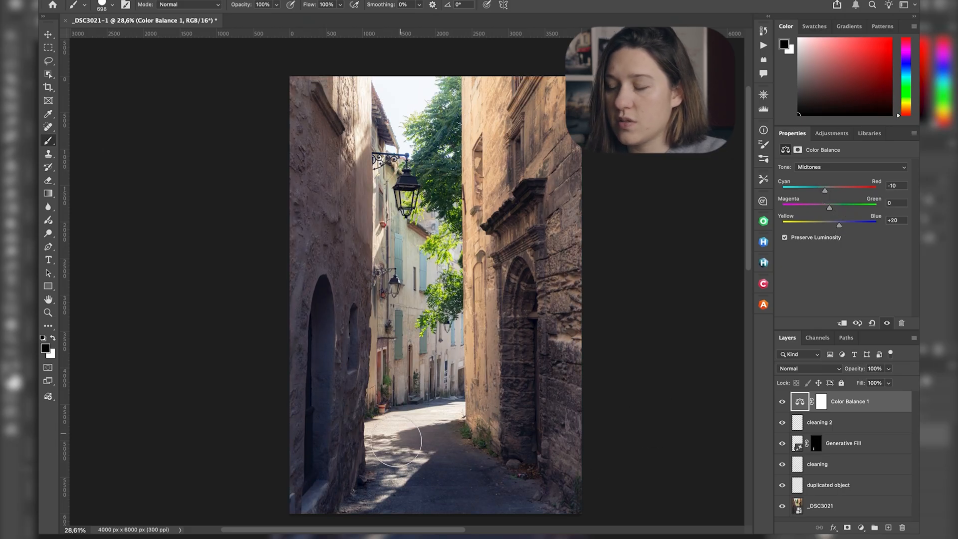
- Switch Color Balance 1 to Shadows and set Cyan–Red to -8 and Yellow–Blue to +4
left_click(827, 169)
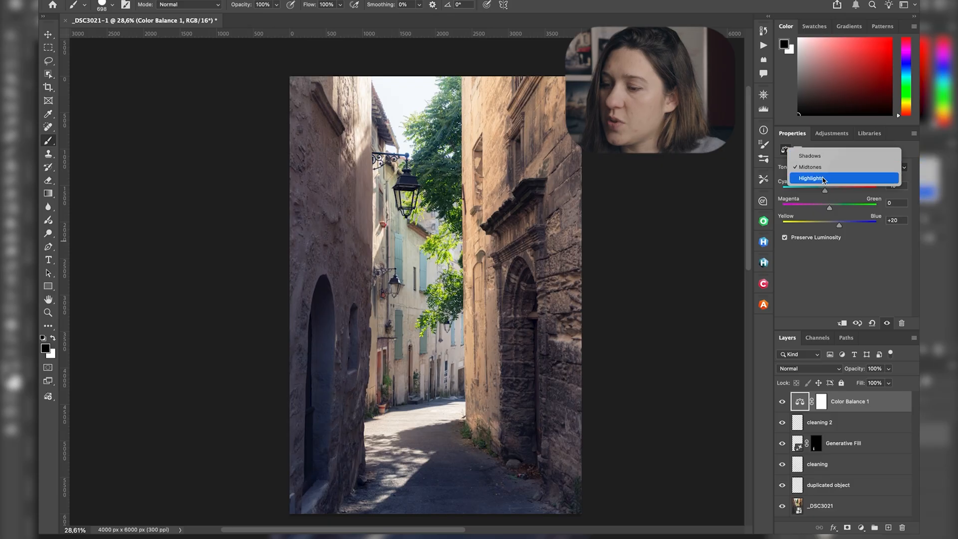
left_click(832, 155)
left_click_drag(829, 225, 833, 228)
left_click_drag(830, 191, 826, 192)
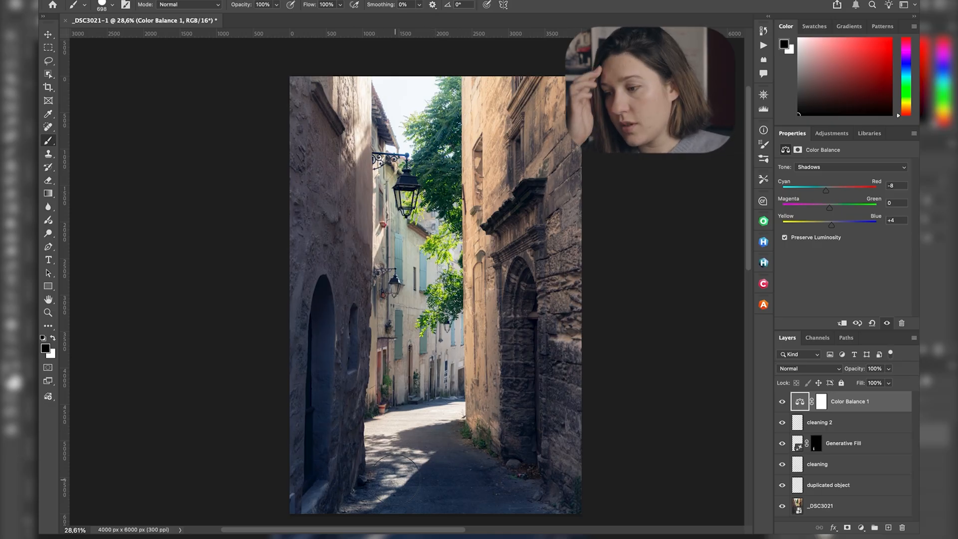
- Invert the Color Balance 1 layer mask to black so the colour adjustment is hidden across the whole photo
left_click(822, 407)
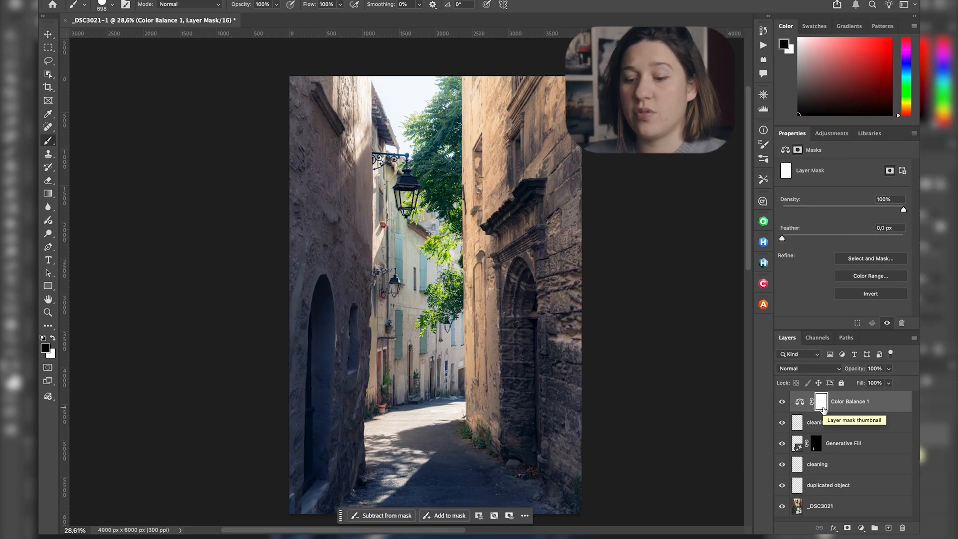
key("super+i")
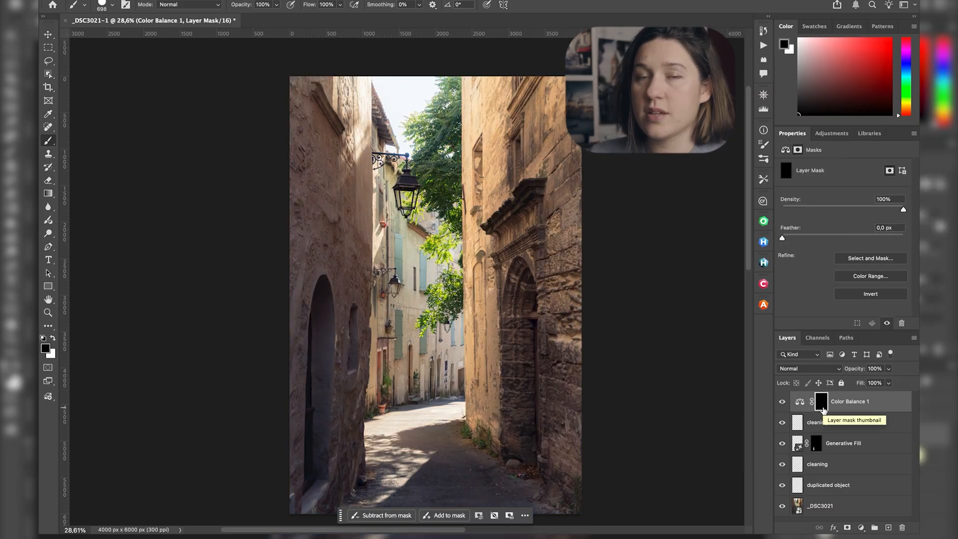
- Select the street's road surface with the Object Selection Tool by framing the lower part of the photo
scroll(518, 368, "up", 5)
scroll(518, 369, "down", 8)
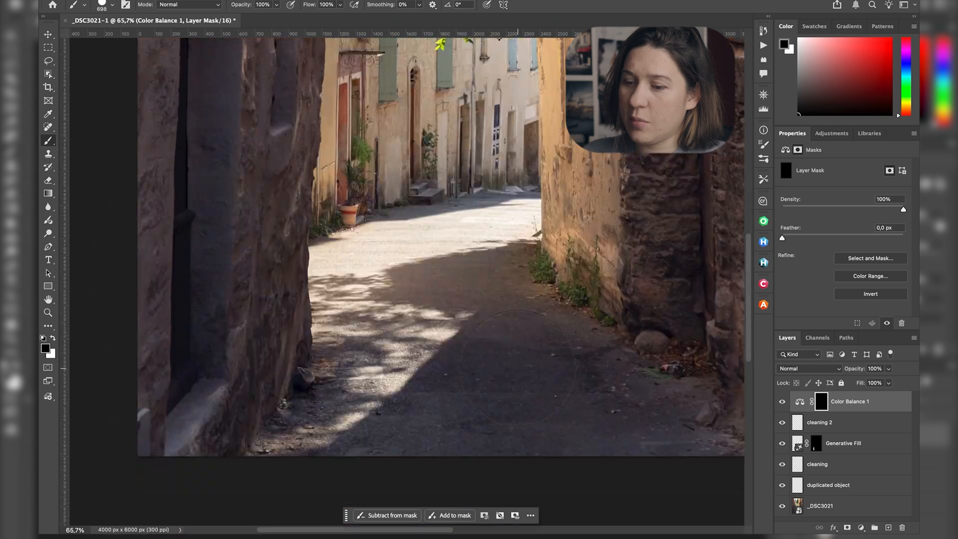
scroll(518, 368, "up", 1)
scroll(518, 368, "right", 1)
scroll(518, 369, "down", 1)
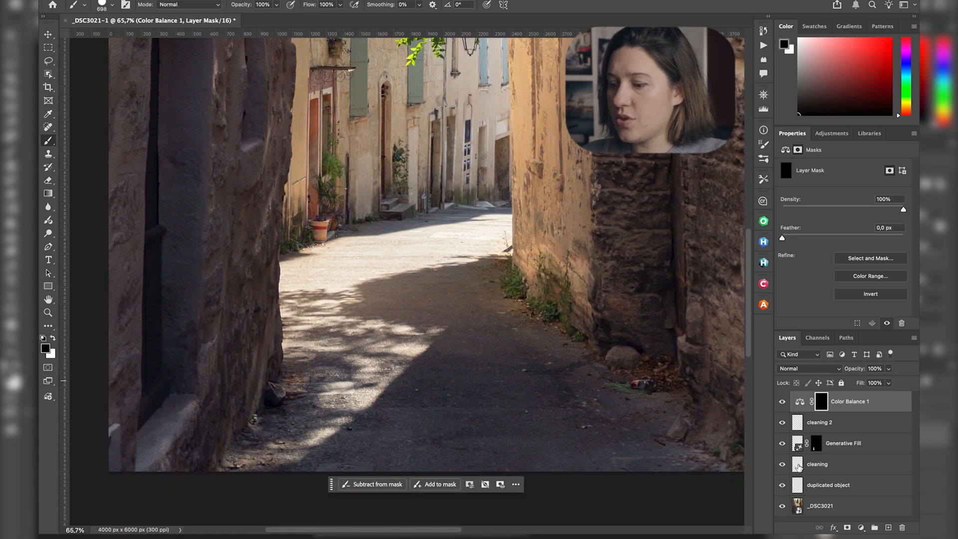
left_click(801, 402)
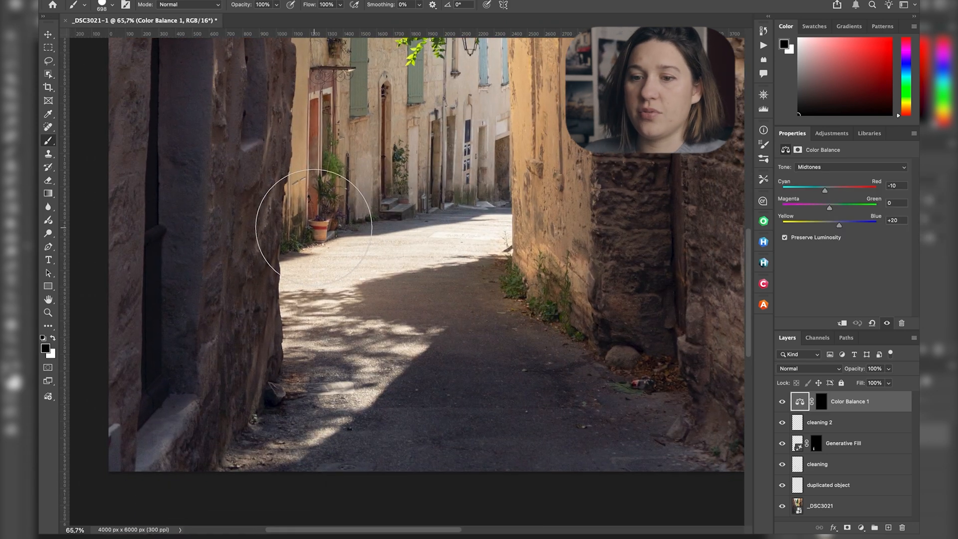
left_click(50, 75)
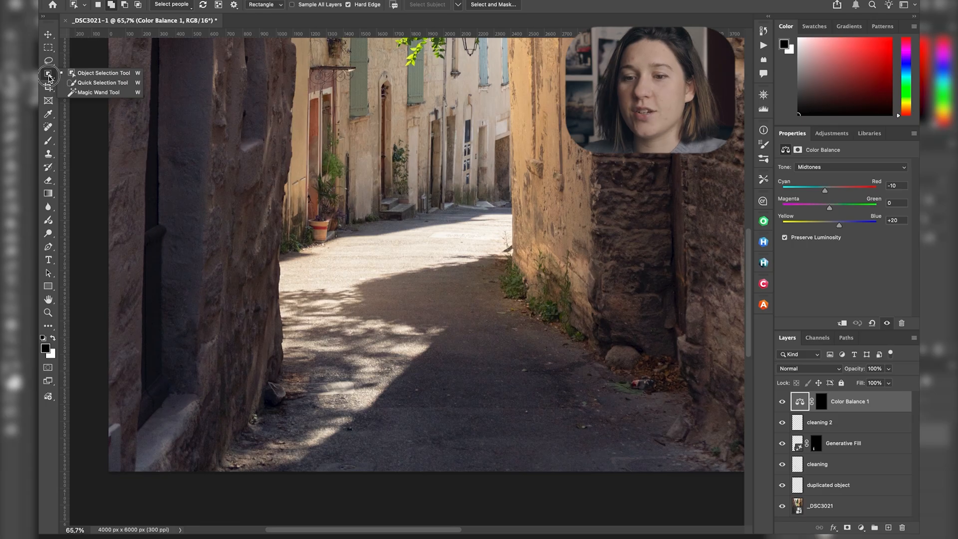
left_click(49, 77)
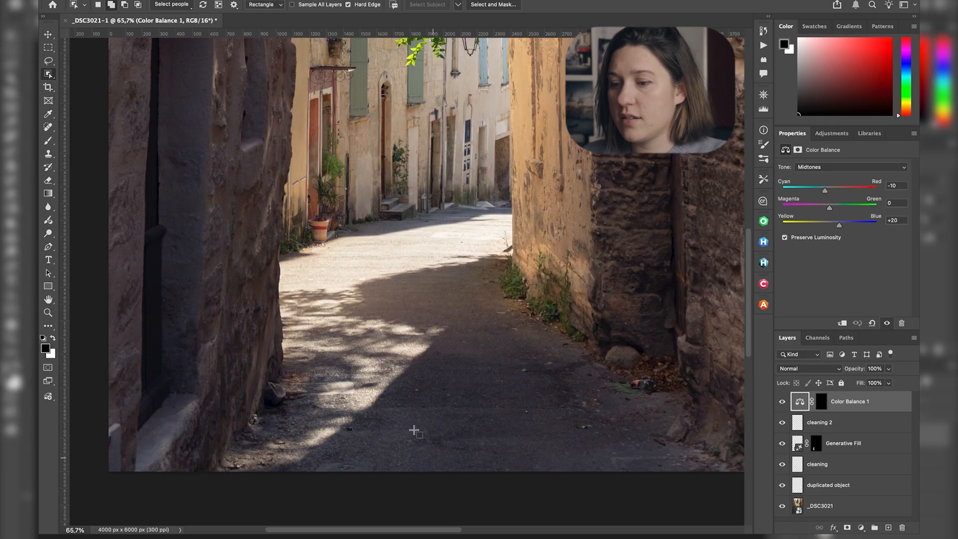
scroll(475, 452, "down", 5)
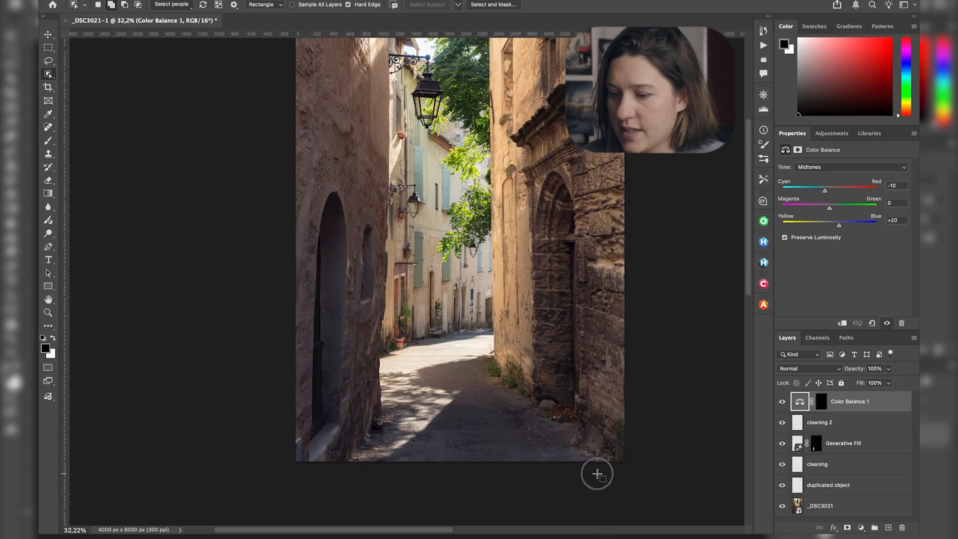
mouse_move(597, 474)
left_mouse_down()
mouse_move(439, 385)
mouse_move(367, 320)
left_mouse_up()
- Paint white on the Color Balance 1 mask inside the road selection with the brush, and deselect the road
key("b")
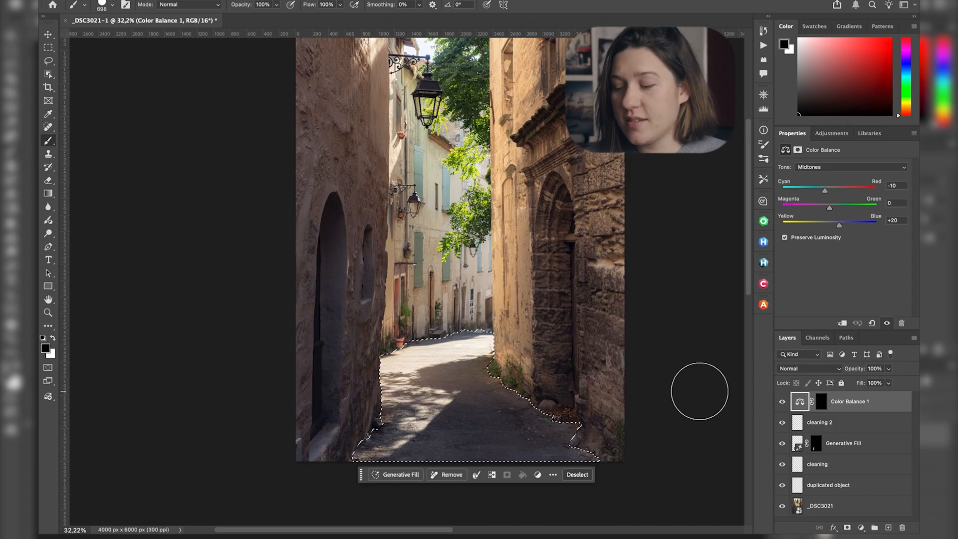
left_click(821, 402)
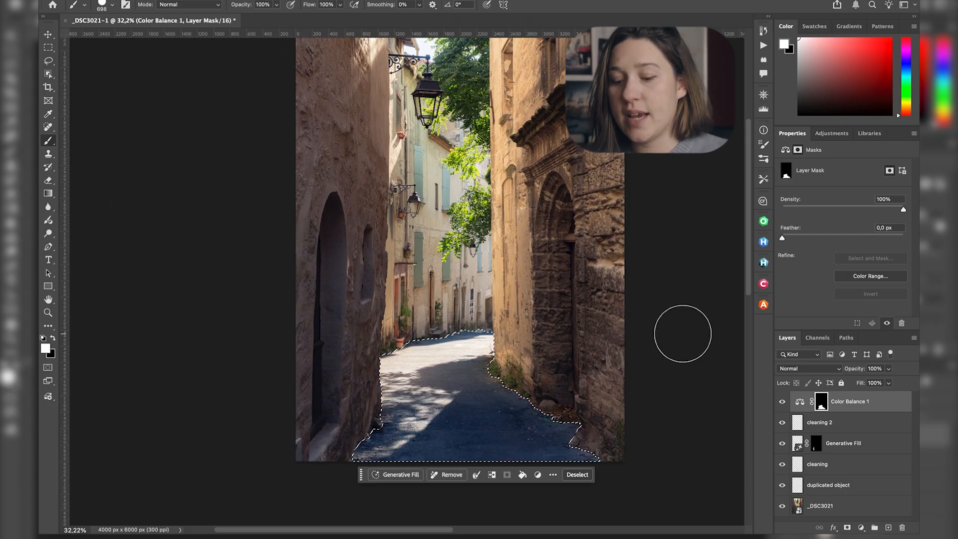
key("ctrl+d")
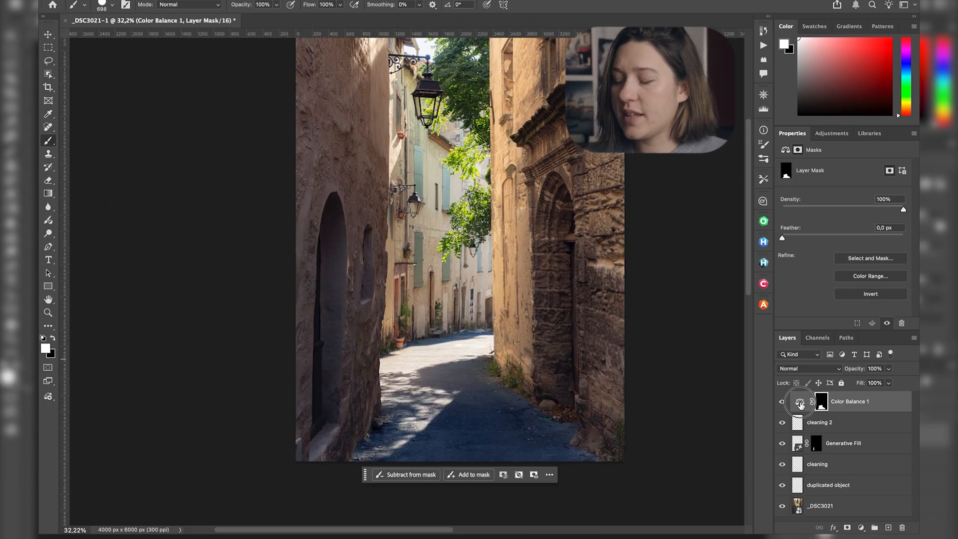
- Compare the road with and without the colour adjustment by toggling the visibility of Color Balance 1
left_click(800, 403)
left_click(783, 403)
left_click(783, 403)
left_click(783, 403)
left_click(783, 404)
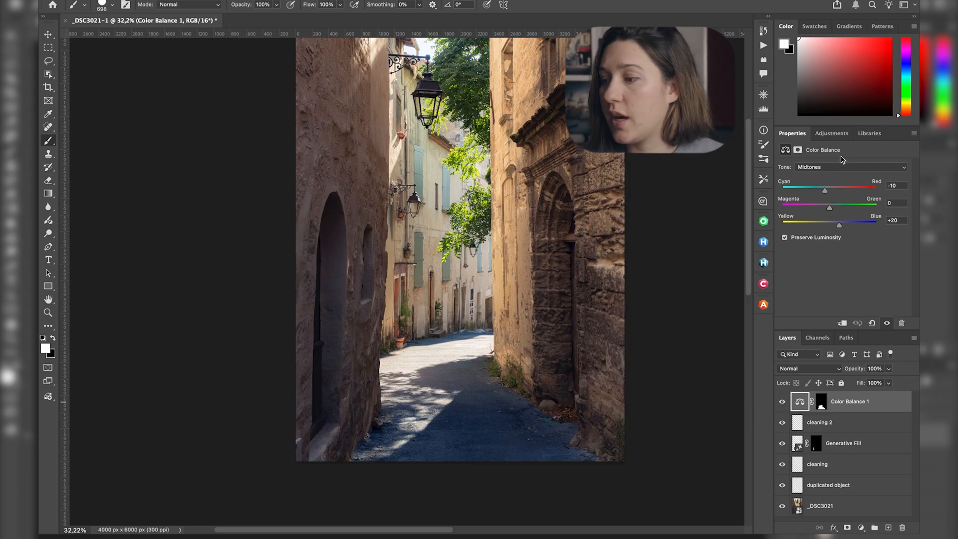
- Add a Curves adjustment layer with an S-curve through 71/61 and 184/198 (input/output), and invert its mask to black
left_click(832, 133)
left_click(889, 189)
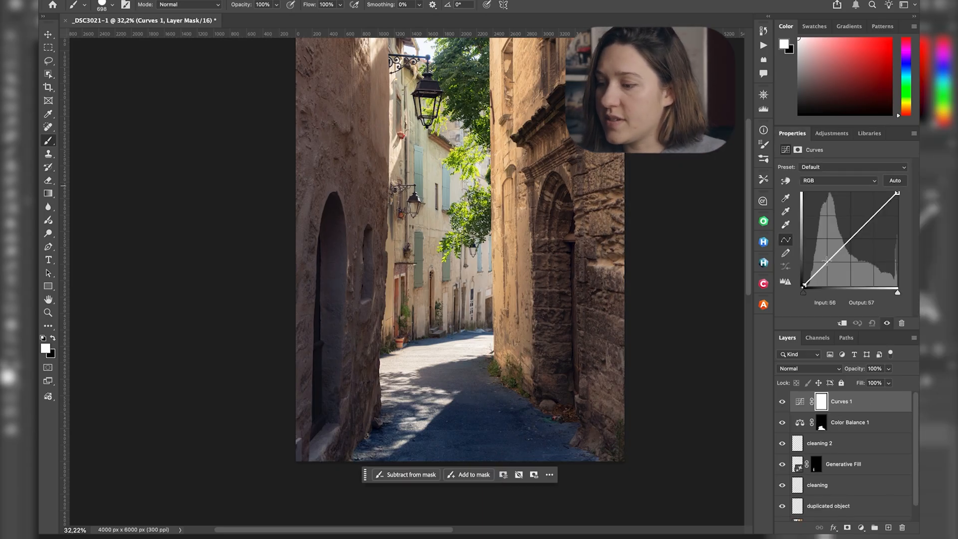
left_click_drag(828, 260, 830, 263)
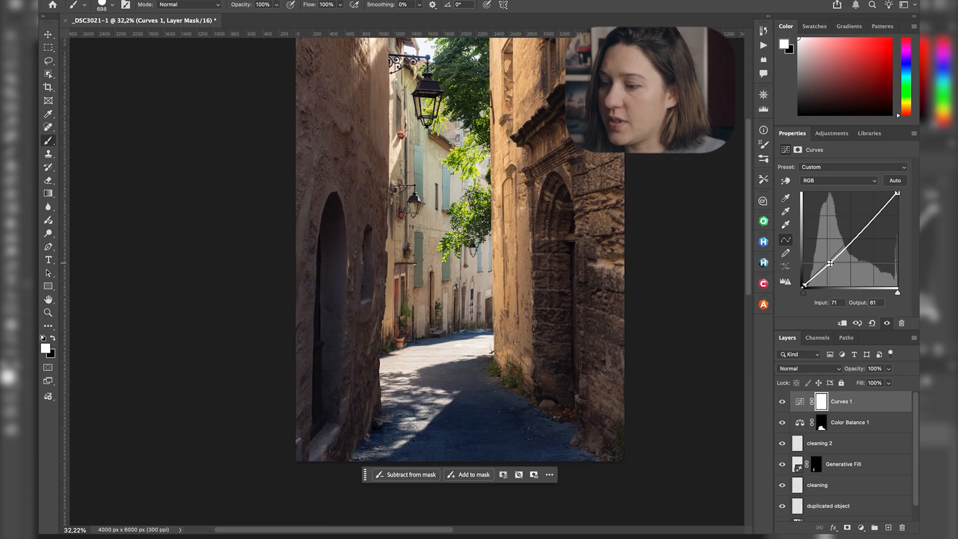
left_click_drag(873, 218, 872, 213)
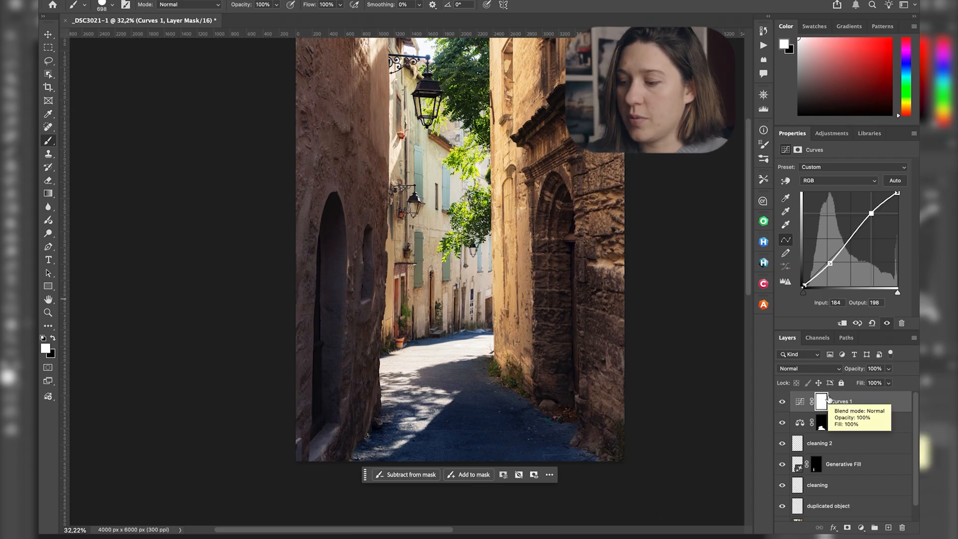
key("ctrl+i")
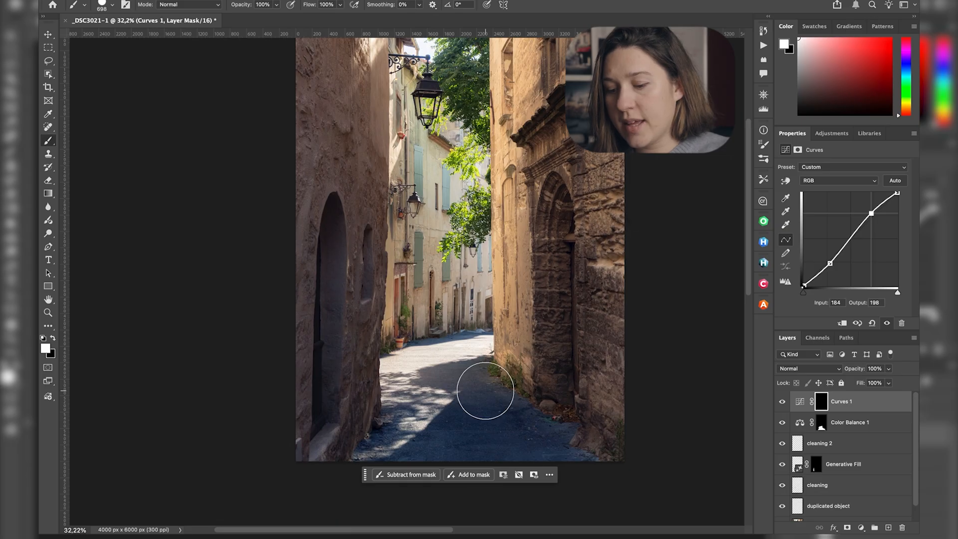
- Set up the Gradient Tool with the white-to-black gradient from the Basics presets and the Radial style
key("g")
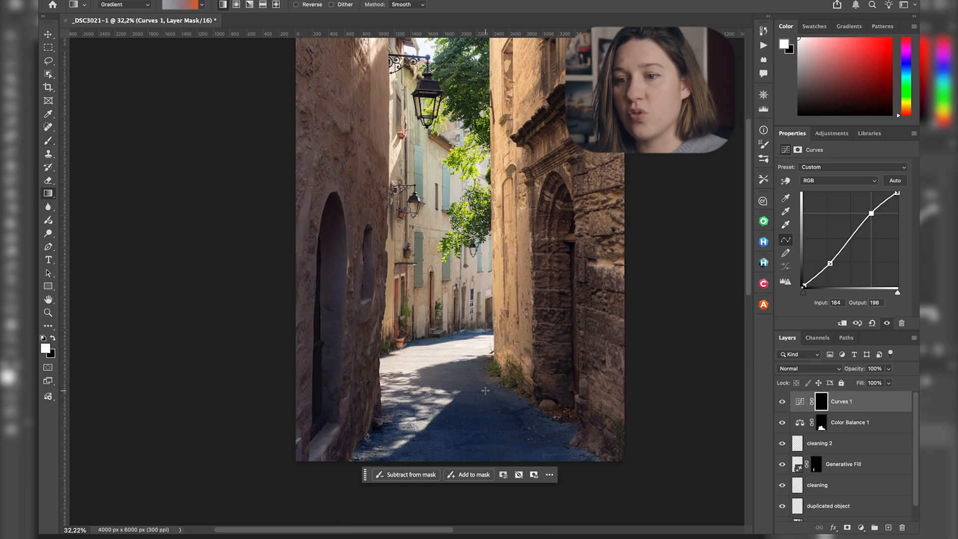
left_click(48, 194)
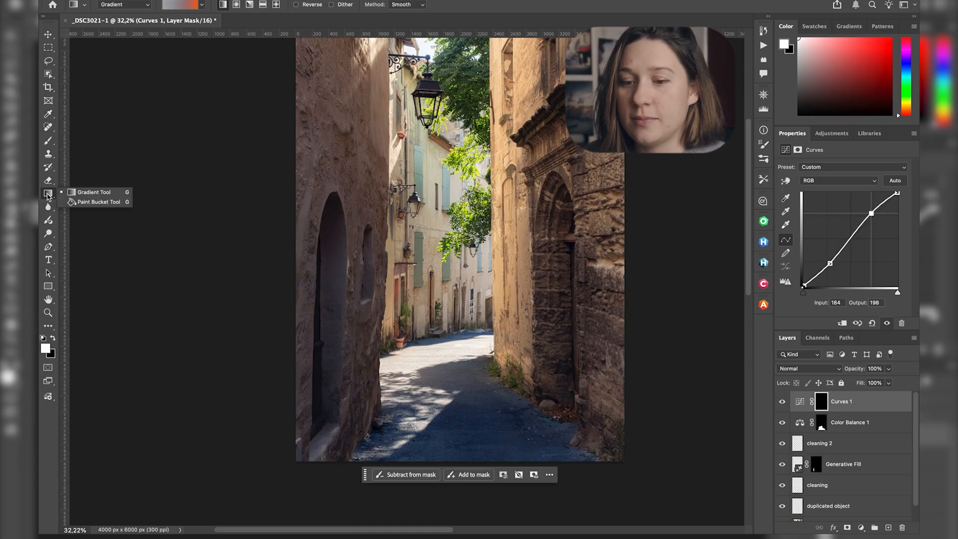
left_click(93, 192)
left_click(201, 5)
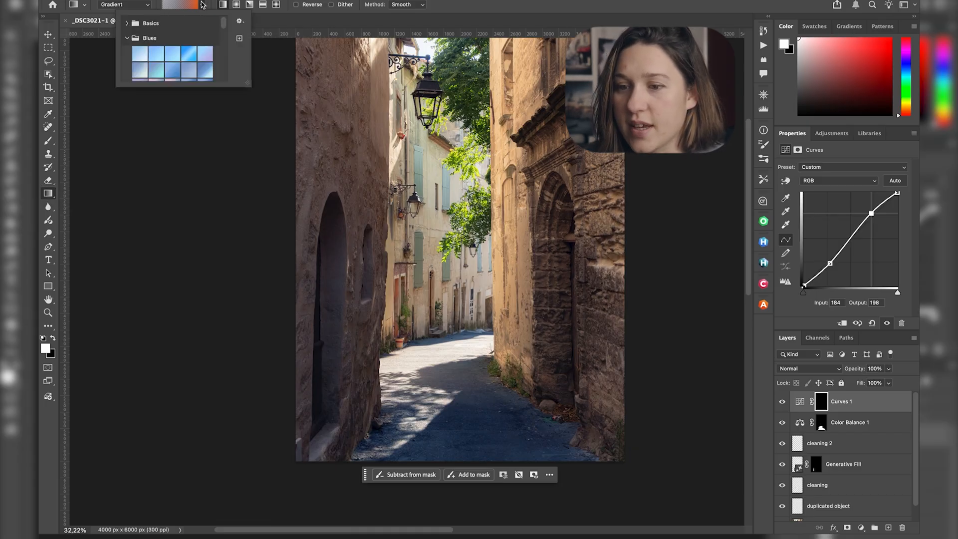
left_click(127, 38)
left_click(127, 23)
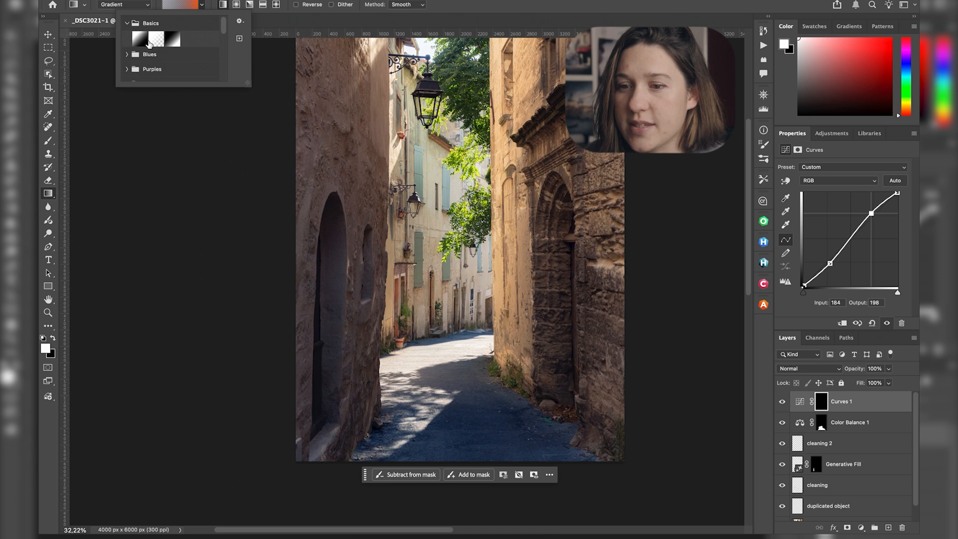
left_click(143, 42)
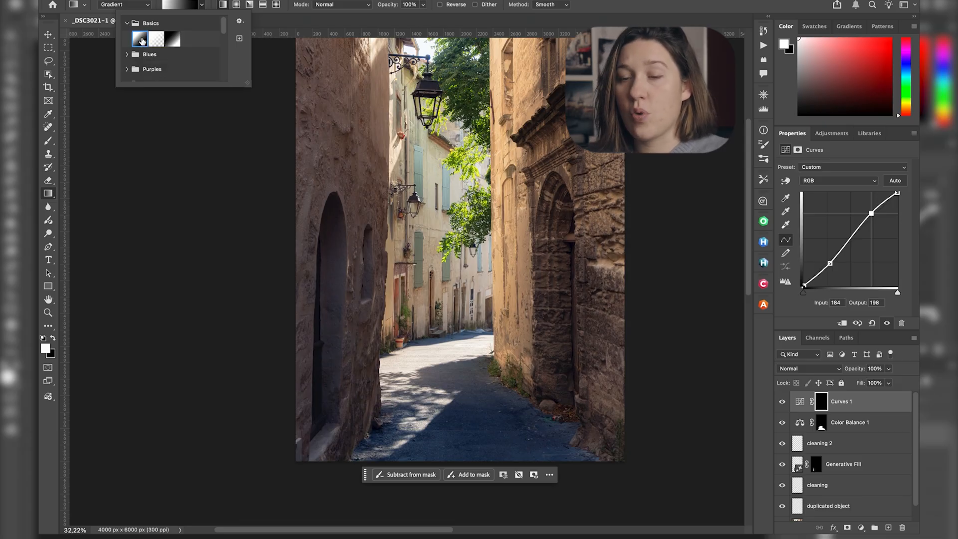
left_click(201, 5)
left_click(238, 6)
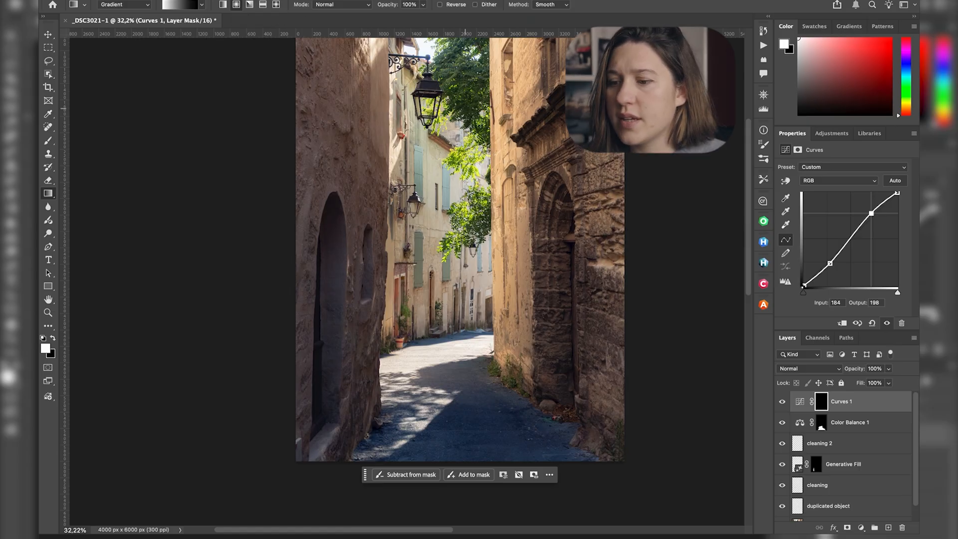
- Draw a radial gradient at about 32% scale on the Curves 1 mask, widen its white core, centre it beside the upper lantern, and display the mask alone
left_click(819, 404)
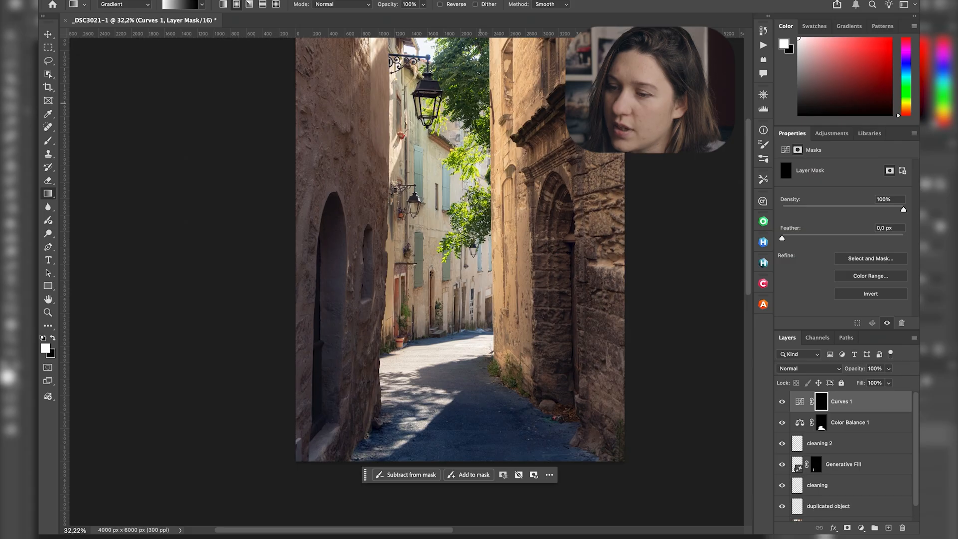
left_click_drag(480, 104, 432, 195)
mouse_move(456, 148)
left_mouse_down()
mouse_move(472, 116)
mouse_move(456, 149)
left_mouse_up()
left_click_drag(480, 103, 465, 127)
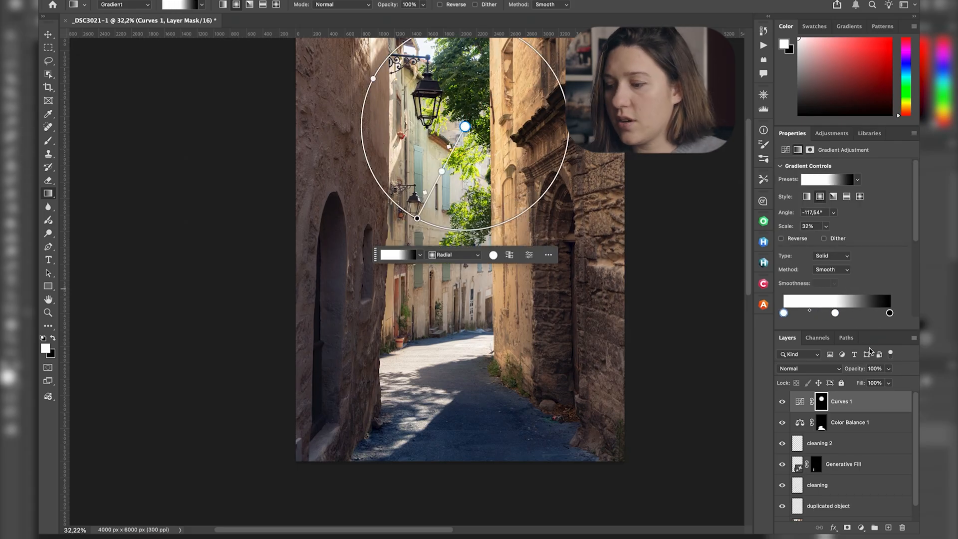
left_click(821, 404, "alt")
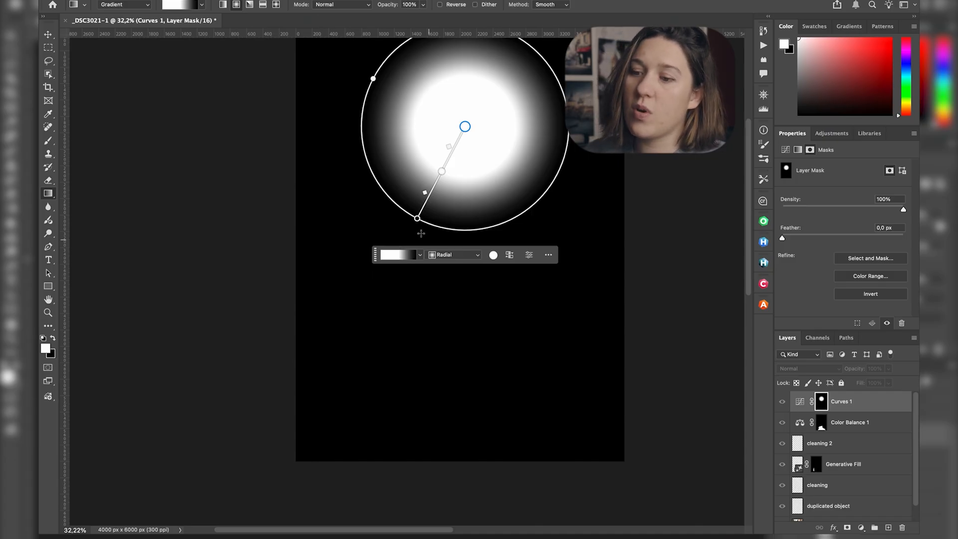
- Soften the Curves 1 mask by shrinking the radial gradient's white core and enlarging its outer radius, and return to the photo view
left_click_drag(442, 172, 453, 154)
left_click_drag(417, 218, 400, 260)
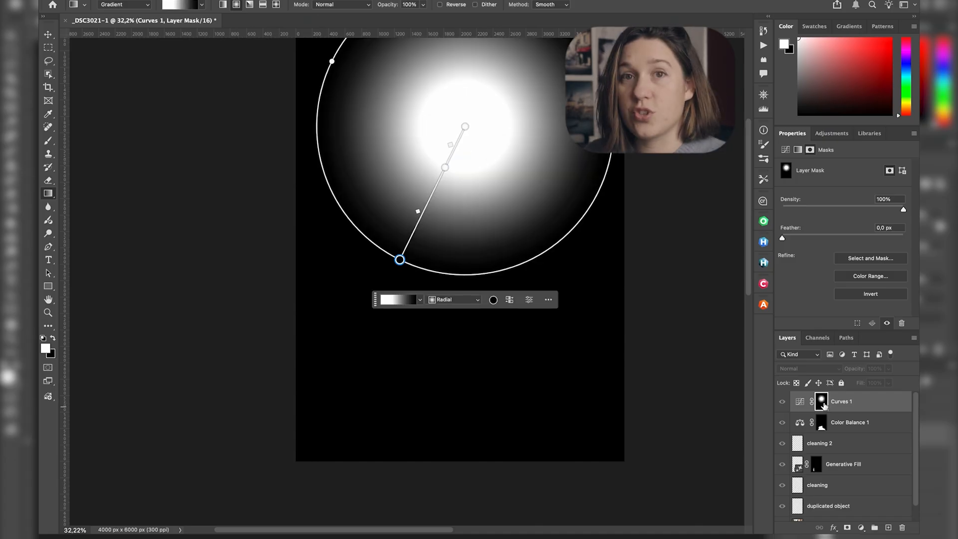
left_click(823, 406, "alt")
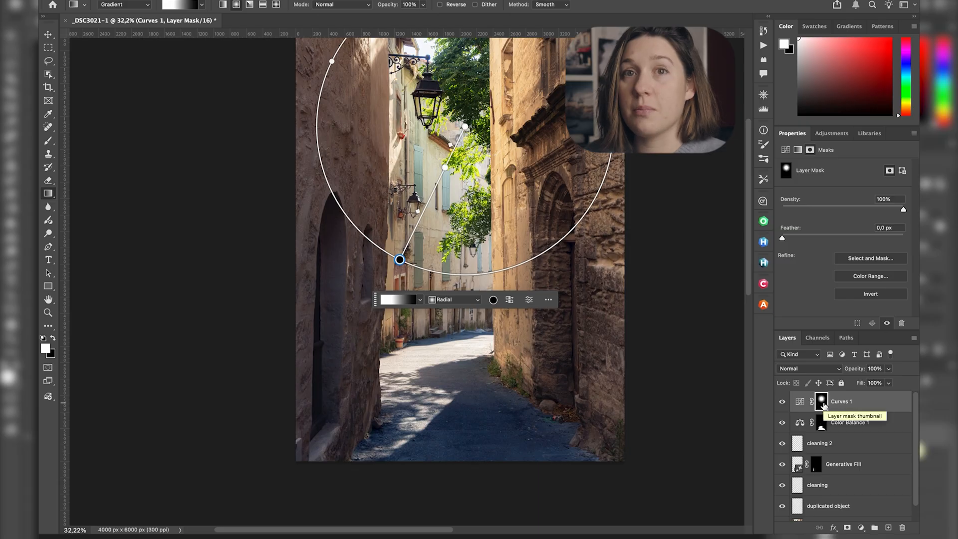
- Compare the lantern area with and without the contrast adjustment by toggling the visibility of Curves 1
left_click(783, 402)
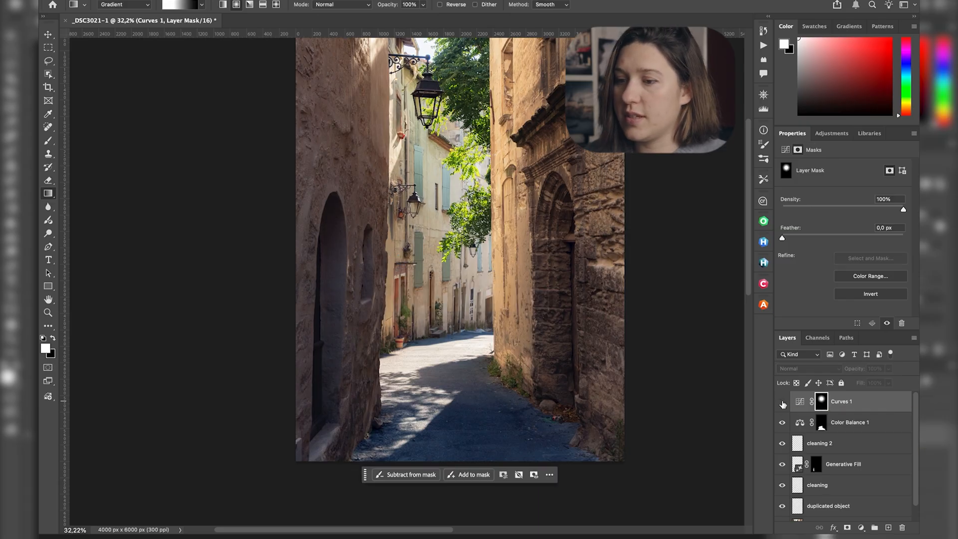
left_click(782, 403)
left_click(783, 402)
left_click(783, 402)
left_click(782, 402)
left_click(782, 402)
left_click(783, 403)
left_click(782, 402)
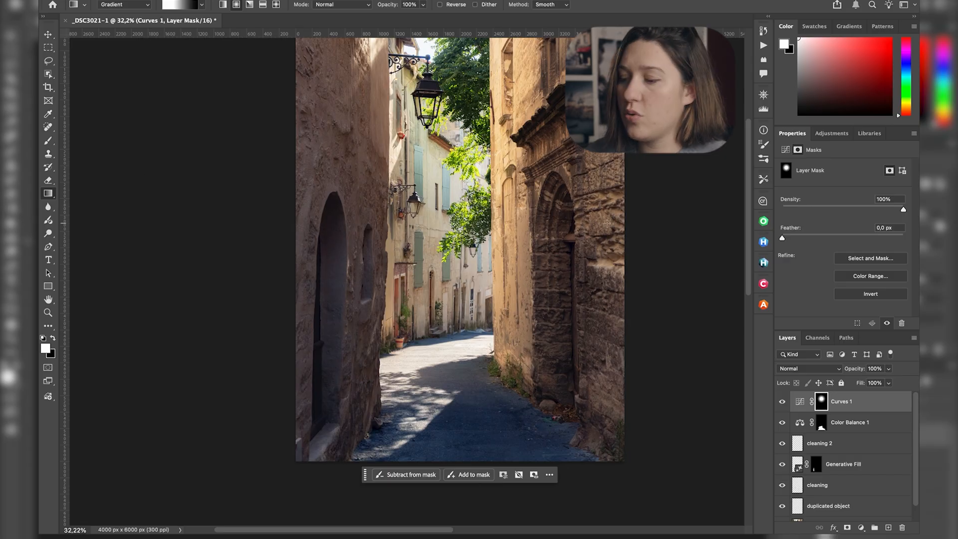
- Lower the Blue channel curve of Curves 1 with a point at input 195, output 179 to warm the light
left_click(800, 402)
left_click(840, 180)
left_click(831, 215)
left_click_drag(874, 216, 876, 218)
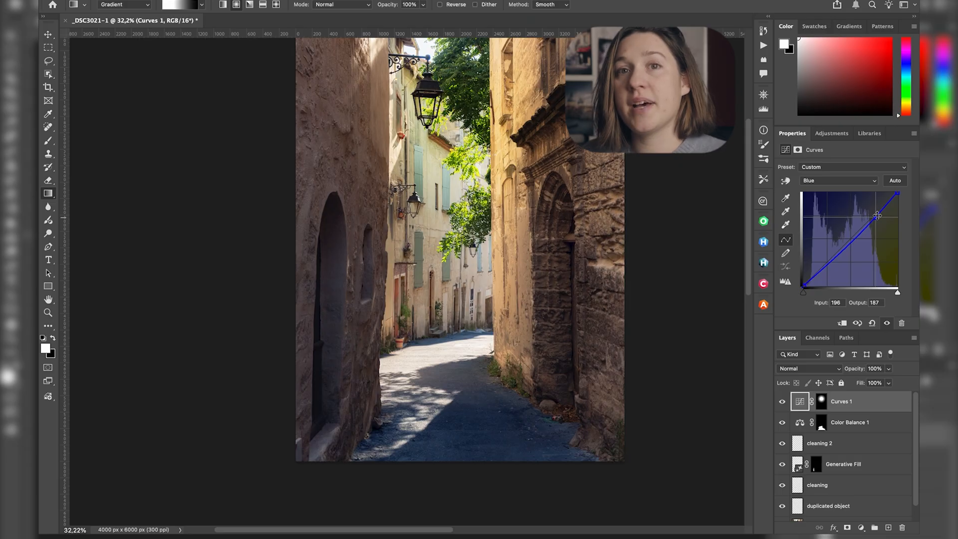
left_click_drag(877, 215, 876, 220)
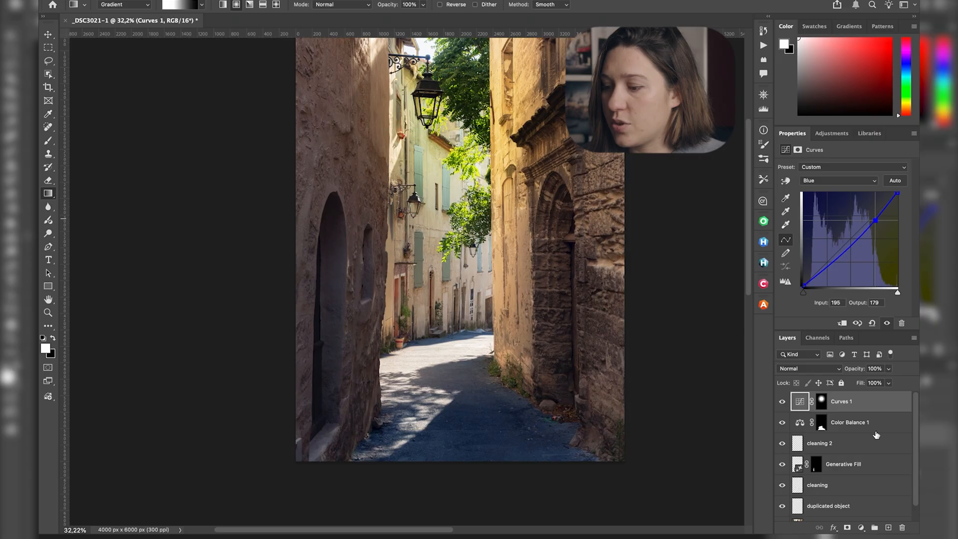
- Add a Color Balance adjustment layer with midtones at Cyan-Red +10 and Yellow-Blue -9, and invert its mask to black
left_click(831, 133)
left_click(863, 213)
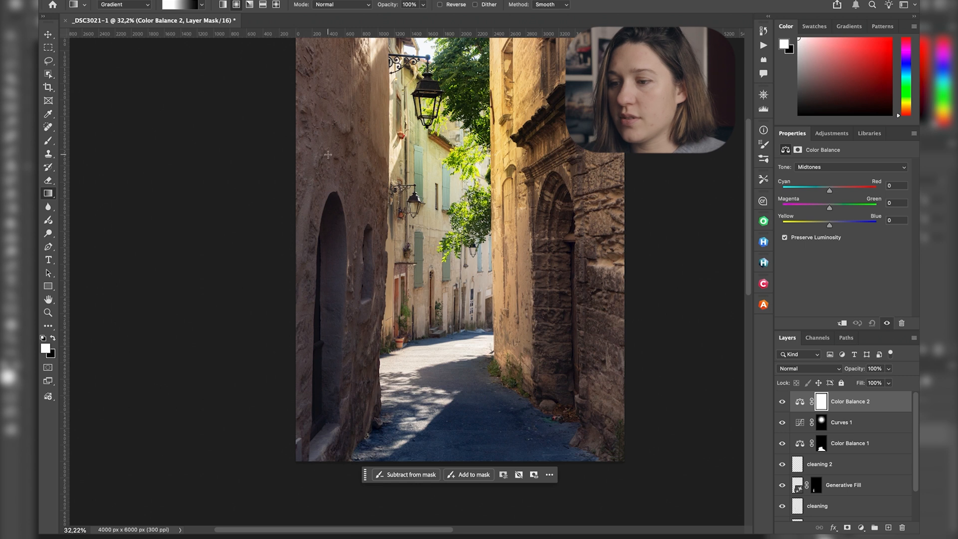
left_click_drag(830, 225, 828, 227)
left_click_drag(829, 191, 834, 190)
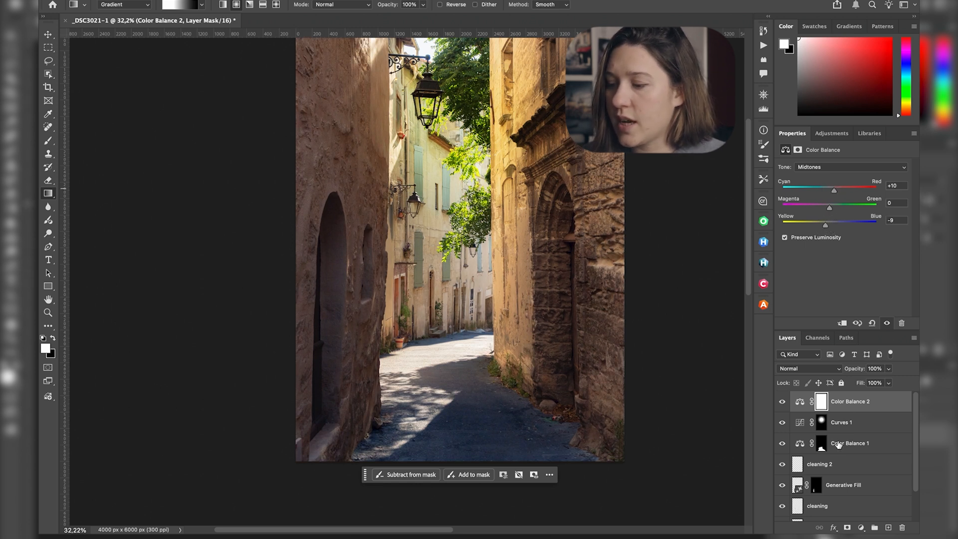
left_click(821, 403)
key("ctrl+i")
- Paint white with a large brush on the Color Balance 2 mask over both side walls, and swap the foreground colour to black
scroll(601, 276, "down", 3)
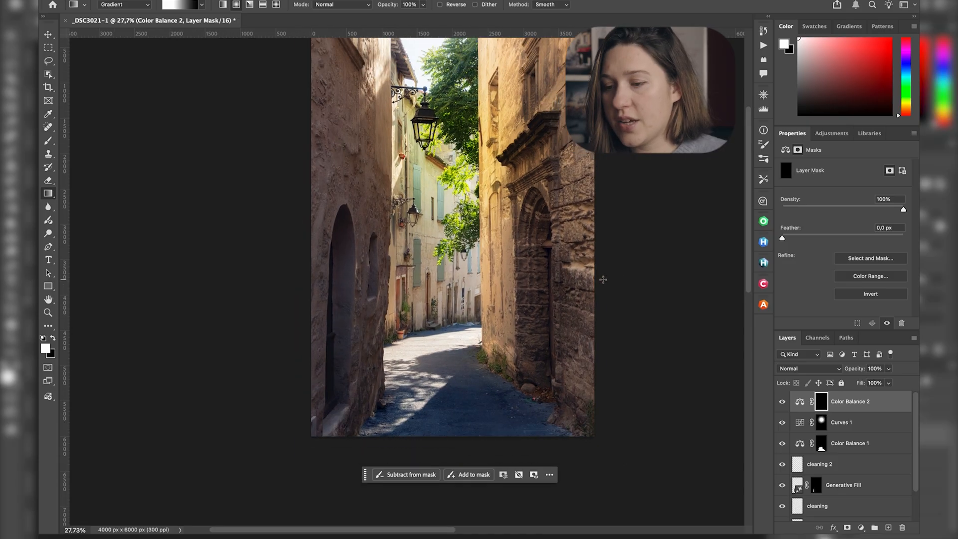
key("b")
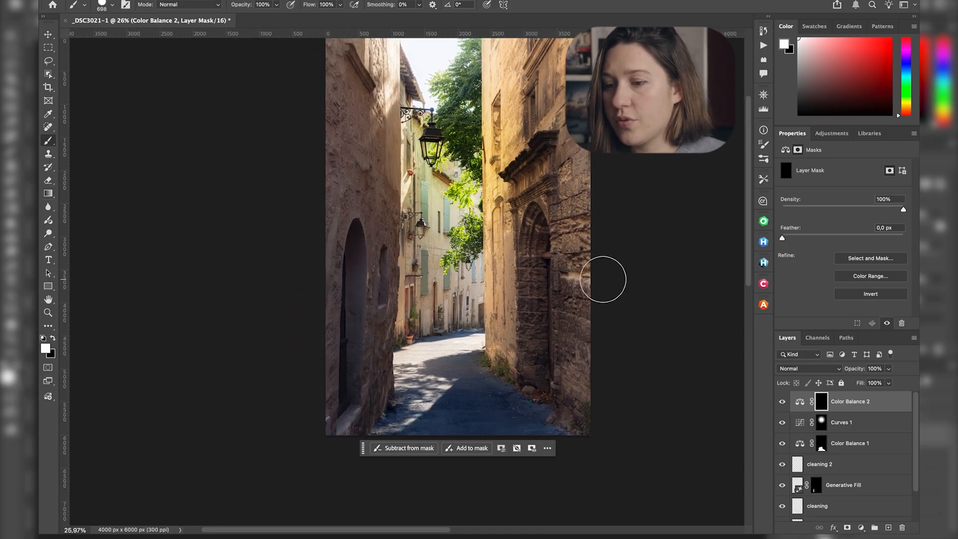
scroll(347, 218, "down", 1)
scroll(347, 219, "right", 1)
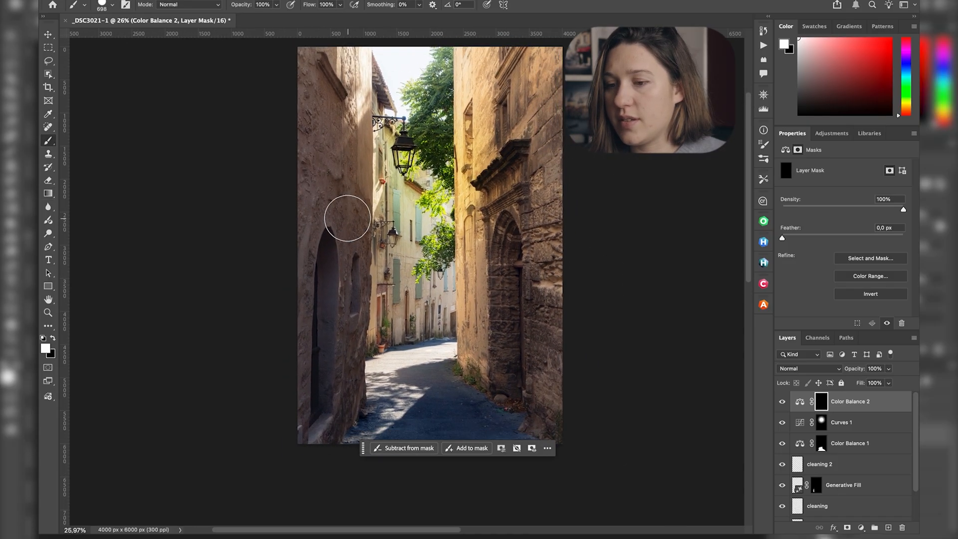
left_click_drag(308, 193, 325, 192)
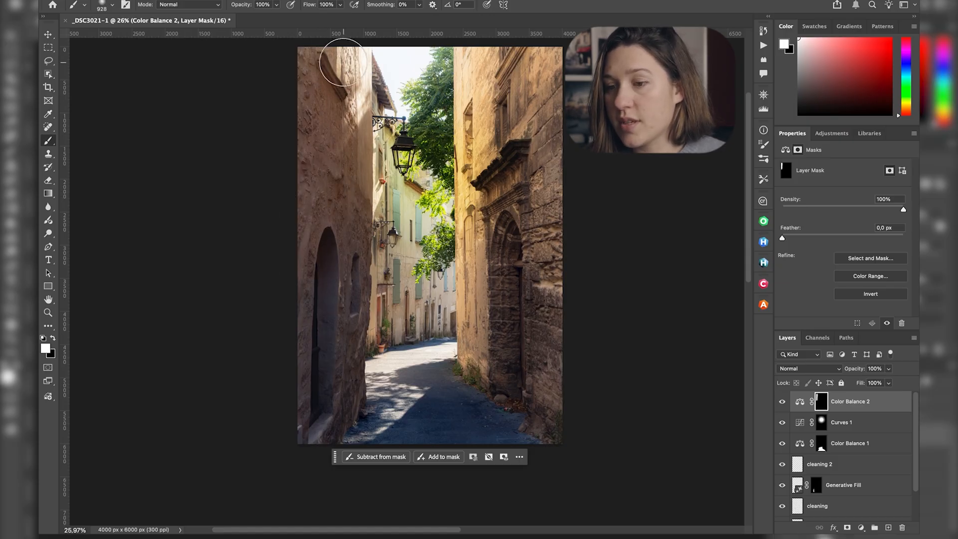
mouse_move(345, 202)
left_mouse_down()
mouse_move(341, 385)
mouse_move(317, 264)
mouse_move(303, 425)
mouse_move(308, 417)
left_mouse_up()
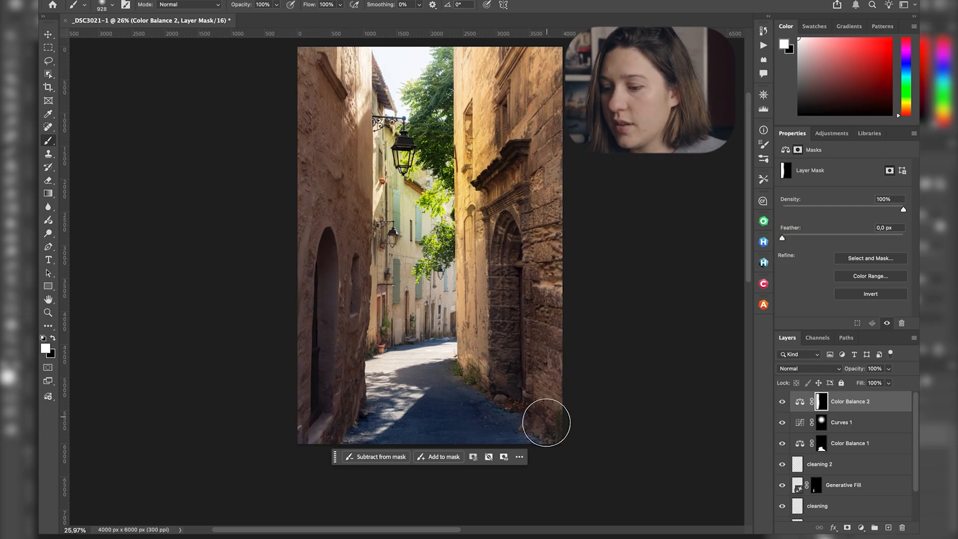
mouse_move(486, 333)
left_mouse_down()
mouse_move(494, 223)
mouse_move(485, 346)
left_mouse_up()
scroll(593, 330, "down", 2)
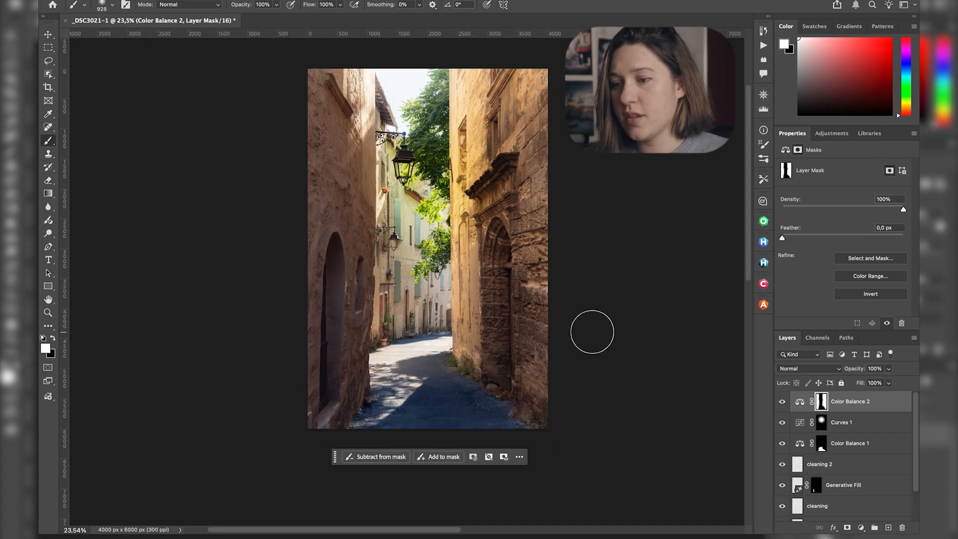
key("x")
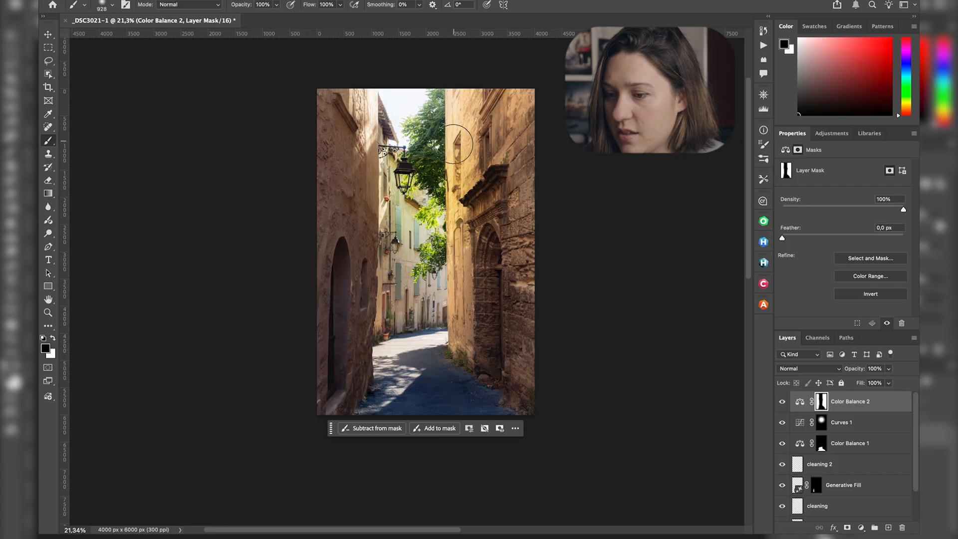
- Compare the walls with and without the warm tint by toggling the visibility of Color Balance 2
left_click(782, 403)
left_click(782, 403)
scroll(536, 248, "up", 4)
scroll(536, 248, "down", 1)
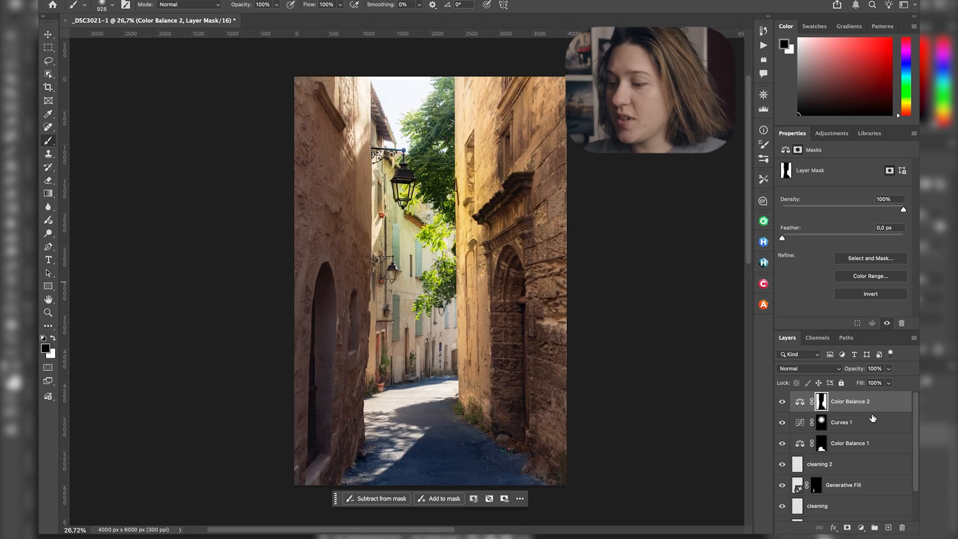
- Select the three adjustment layers from Color Balance 2 down to Color Balance 1, and show the available single adjustments
left_click(853, 449, "shift")
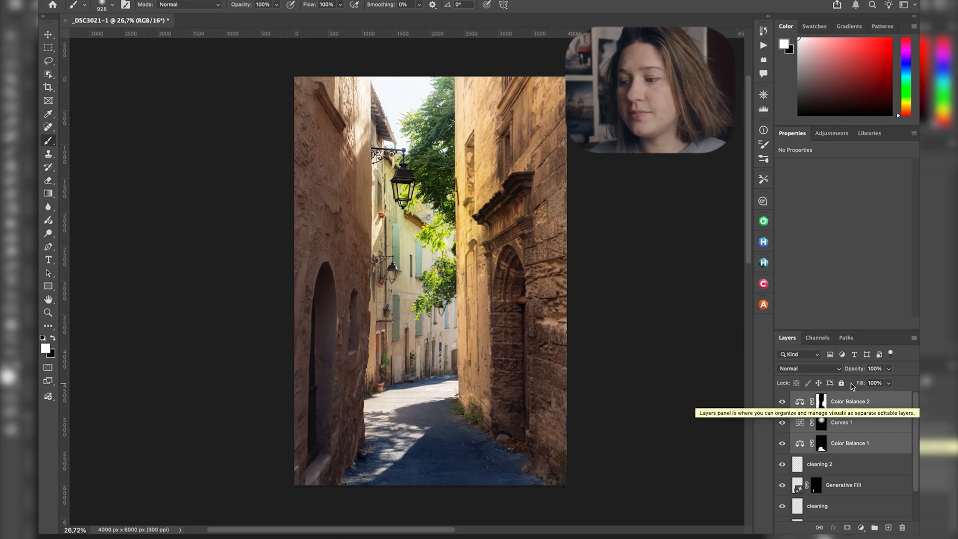
left_click(832, 135)
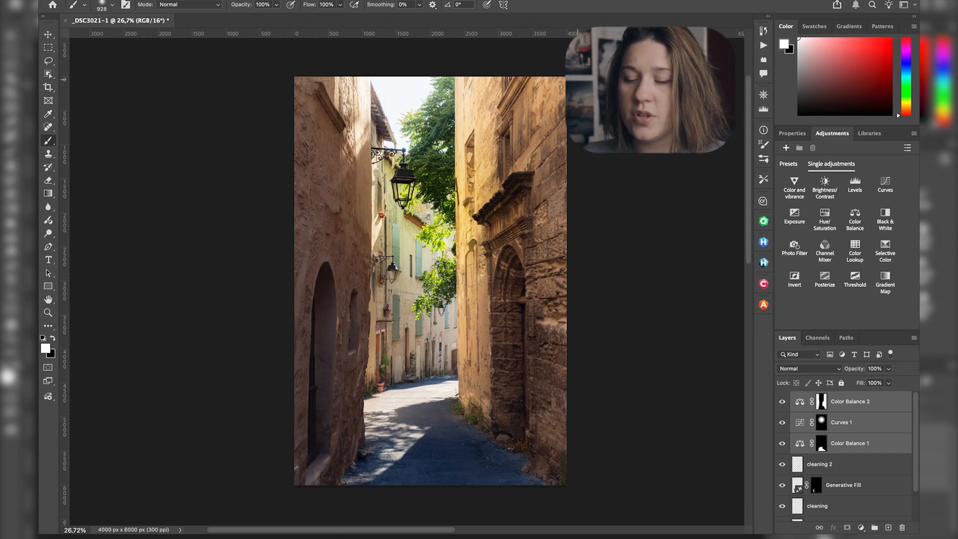
- Save a copy of the photo in JPEG format as _DSC3021-1 copy.jpg in the Bureau folder
left_click(133, 0)
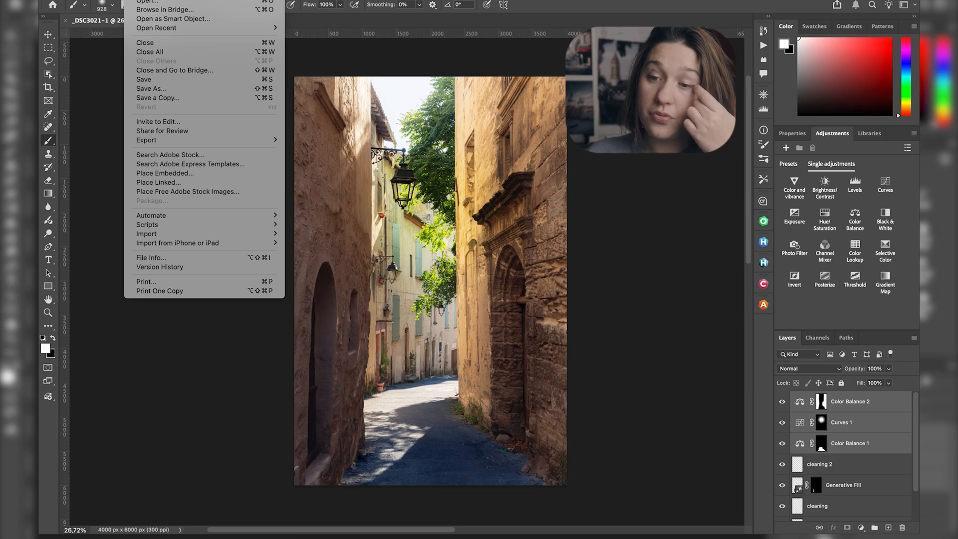
left_click(165, 91)
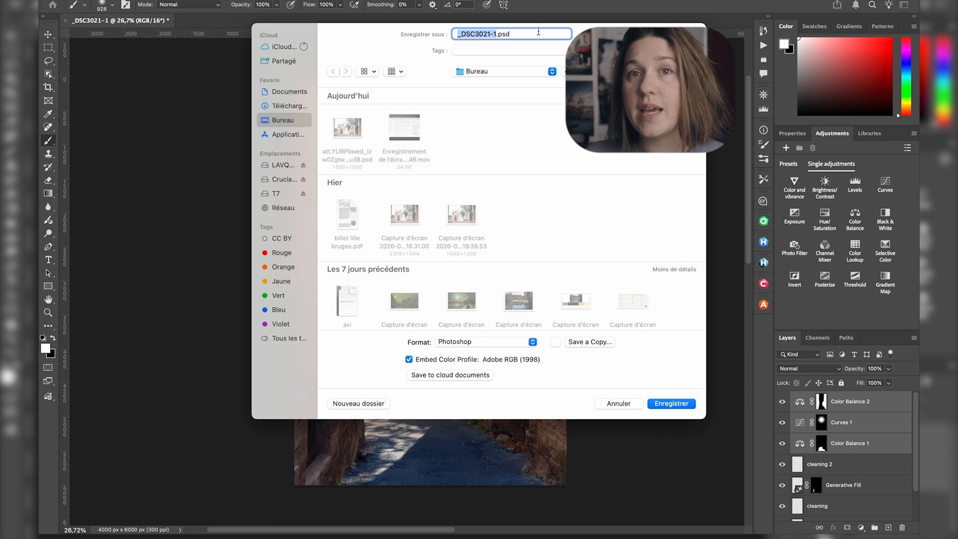
left_click(589, 342)
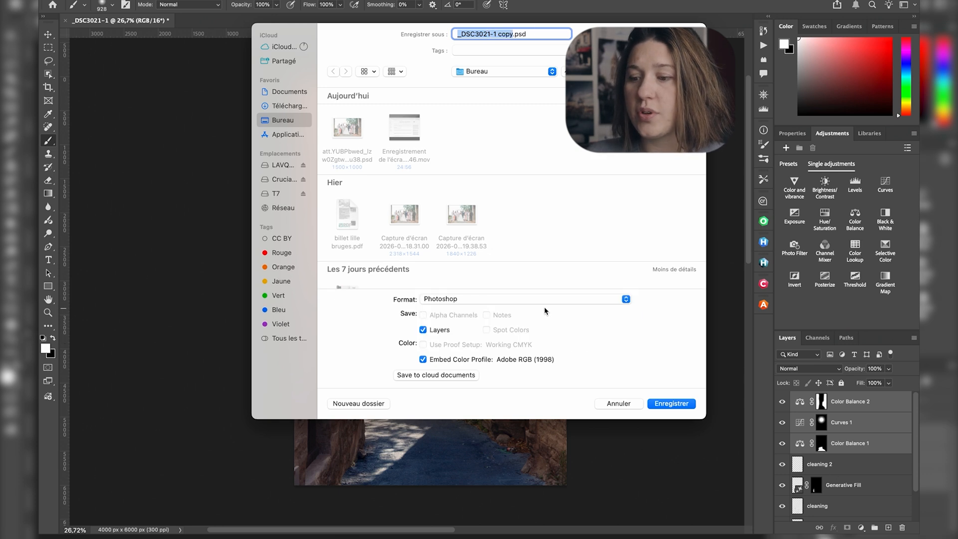
left_click(548, 305)
left_click(549, 305)
left_click(549, 299)
left_click(505, 367)
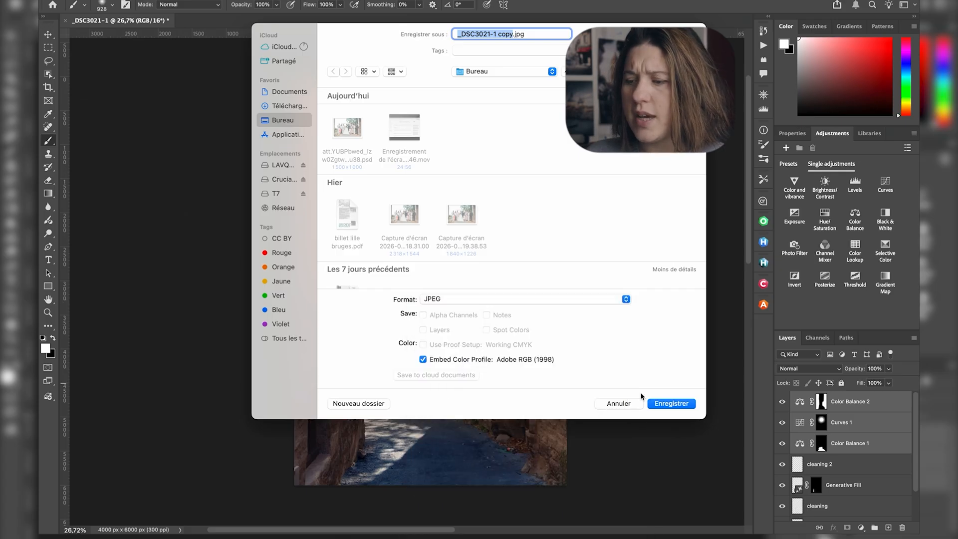
left_click(672, 403)
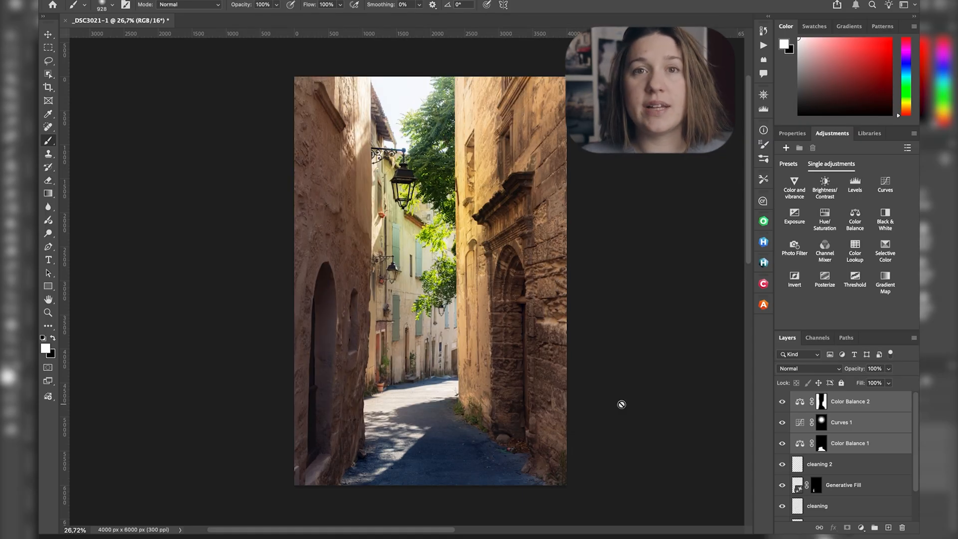